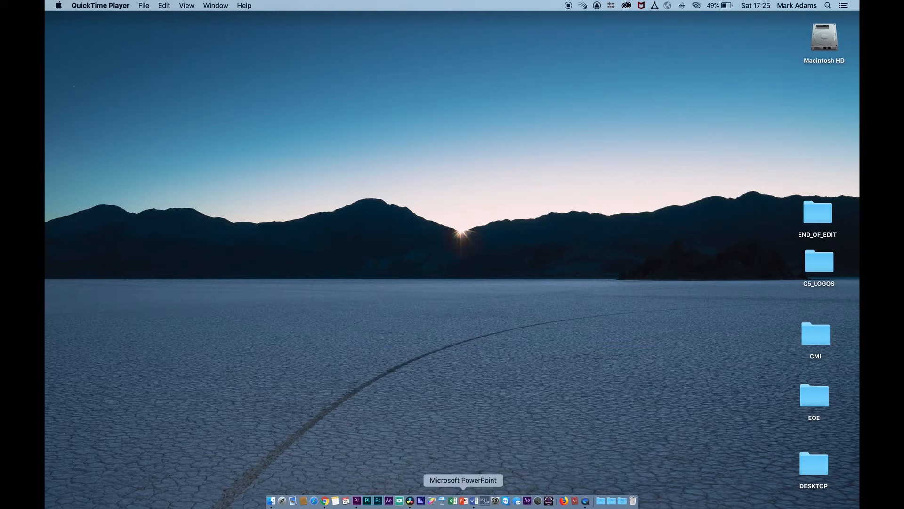
Step: Switch to DaVinci Resolve and enable video track V4, which holds the FINAL SEQUENCE.mp4 guide clip
{"action": "left_click", "coordinate": [410, 501]}
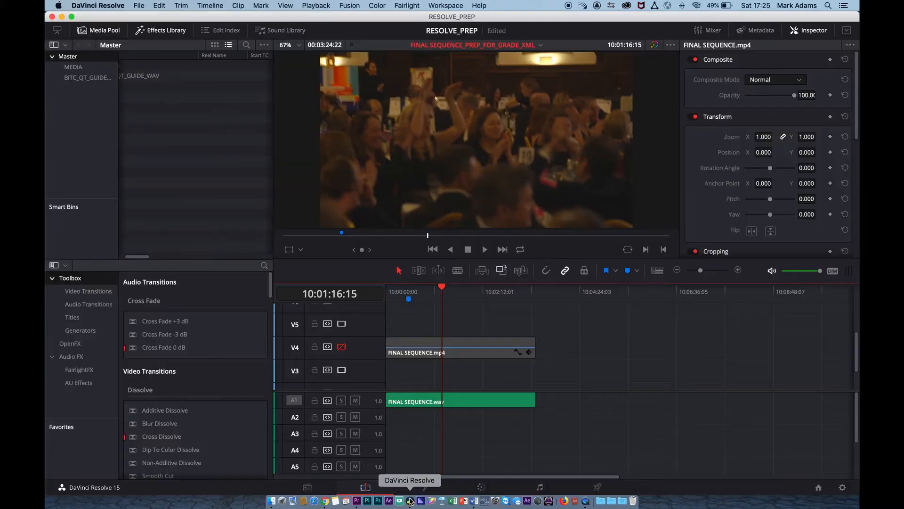
{"action": "left_click", "coordinate": [430, 294]}
{"action": "key", "text": "super+equal"}
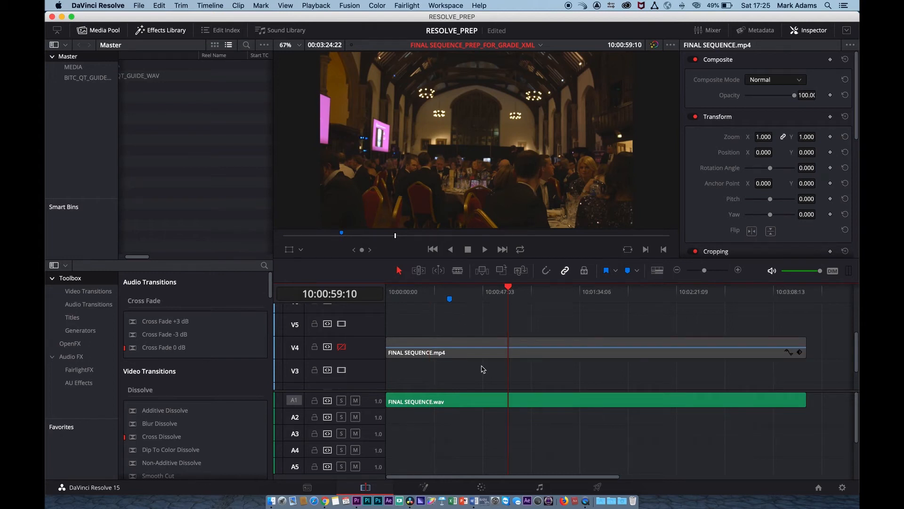
{"action": "scroll", "coordinate": [484, 369], "scroll_direction": "down", "scroll_amount": 2}
{"action": "left_click", "coordinate": [447, 317]}
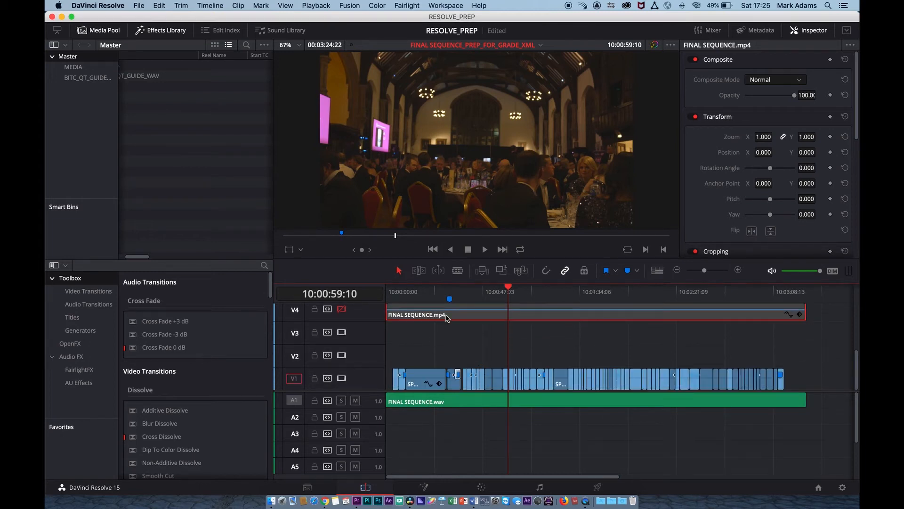
{"action": "left_click", "coordinate": [342, 309]}
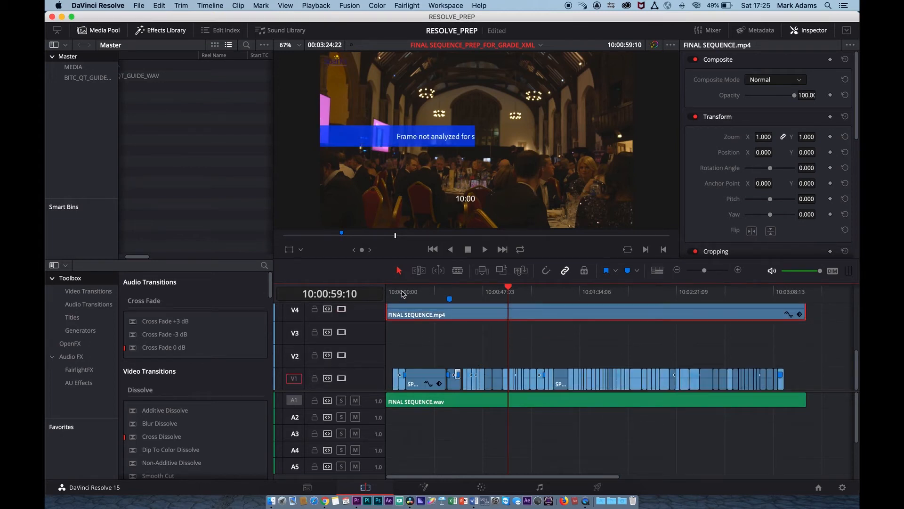
Step: Scrub through the sequence to check the guide video against the V1 clips, and mute audio track A1
{"action": "left_click", "coordinate": [429, 292]}
{"action": "left_click_drag", "start_coordinate": [434, 293], "coordinate": [668, 296]}
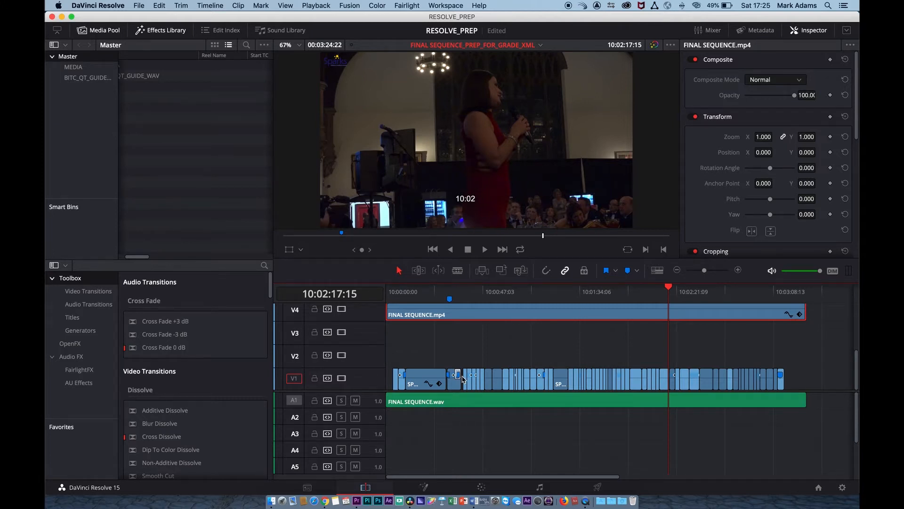
{"action": "left_click", "coordinate": [356, 401]}
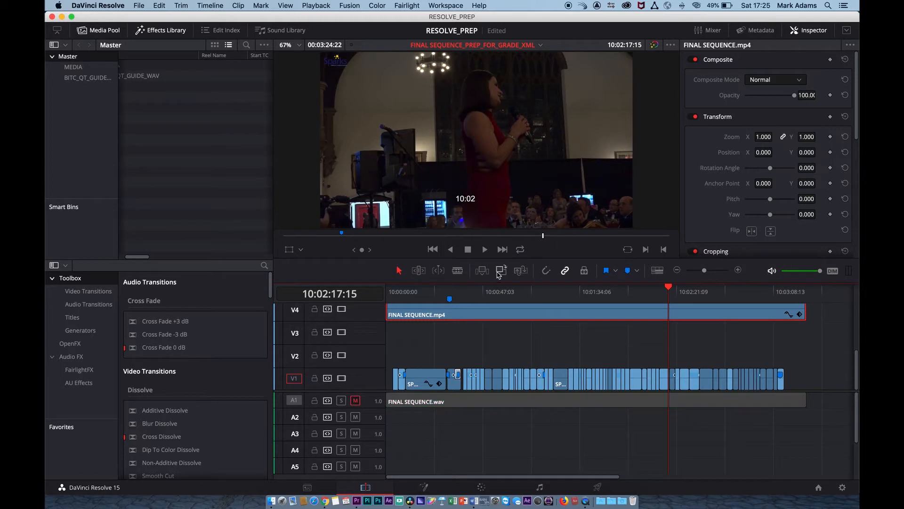
{"action": "mouse_move", "coordinate": [471, 289]}
{"action": "left_mouse_down"}
{"action": "mouse_move", "coordinate": [452, 290]}
{"action": "mouse_move", "coordinate": [647, 296]}
{"action": "mouse_move", "coordinate": [532, 295]}
{"action": "left_mouse_up"}
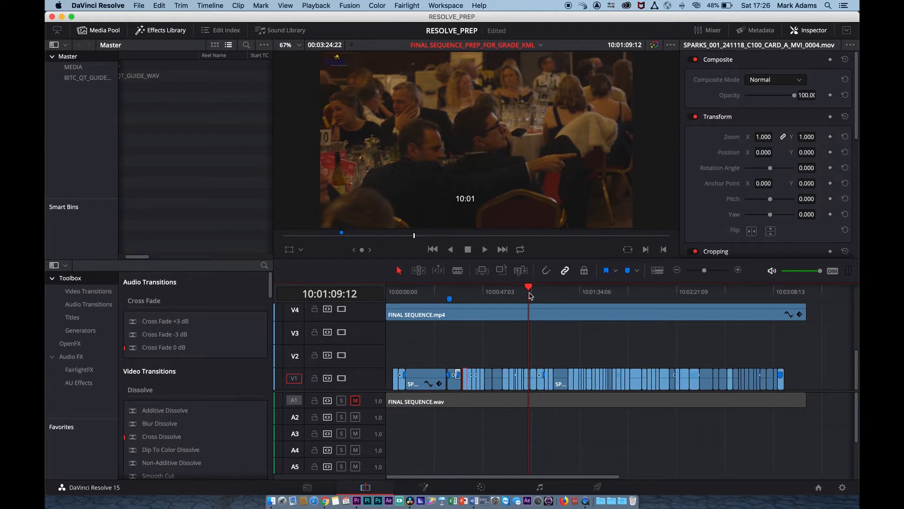
Step: Disable video track V4 on the Edit page, then open the Color page so the V1 clips are available for grading
{"action": "left_click", "coordinate": [482, 489]}
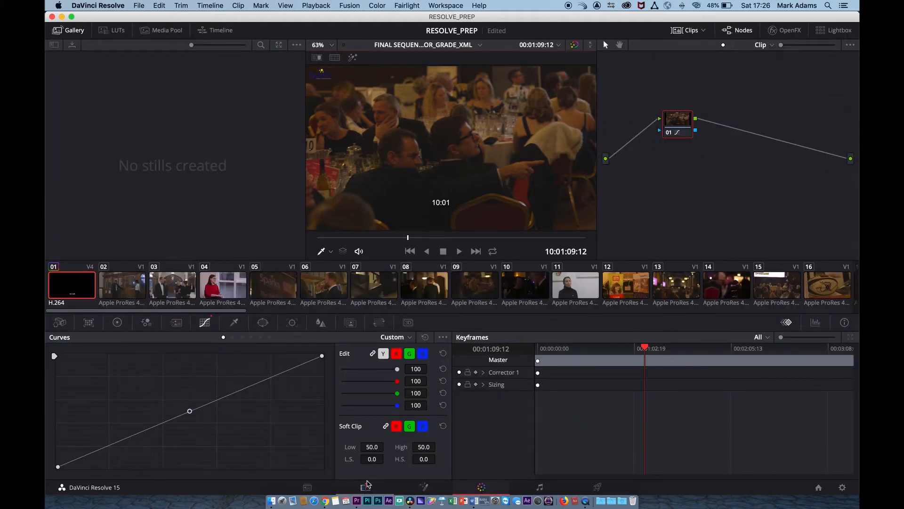
{"action": "left_click", "coordinate": [367, 487]}
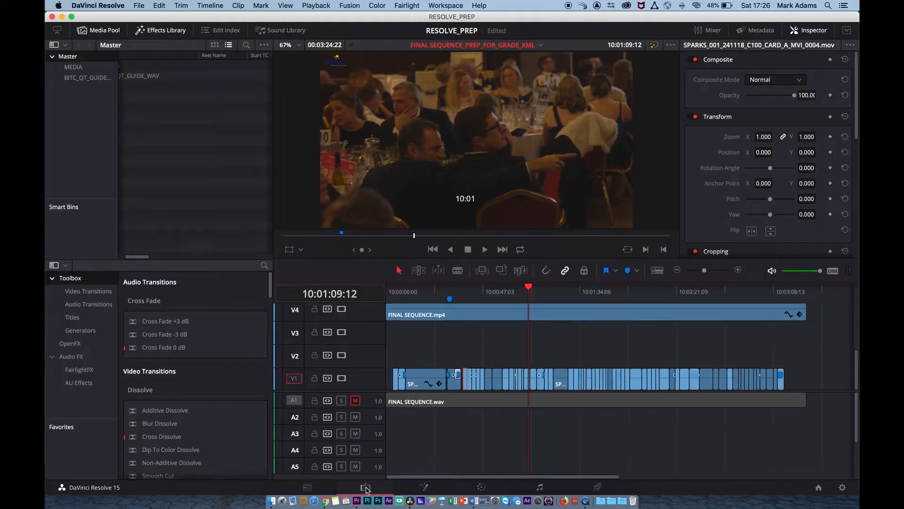
{"action": "left_click", "coordinate": [524, 295]}
{"action": "left_click", "coordinate": [518, 316]}
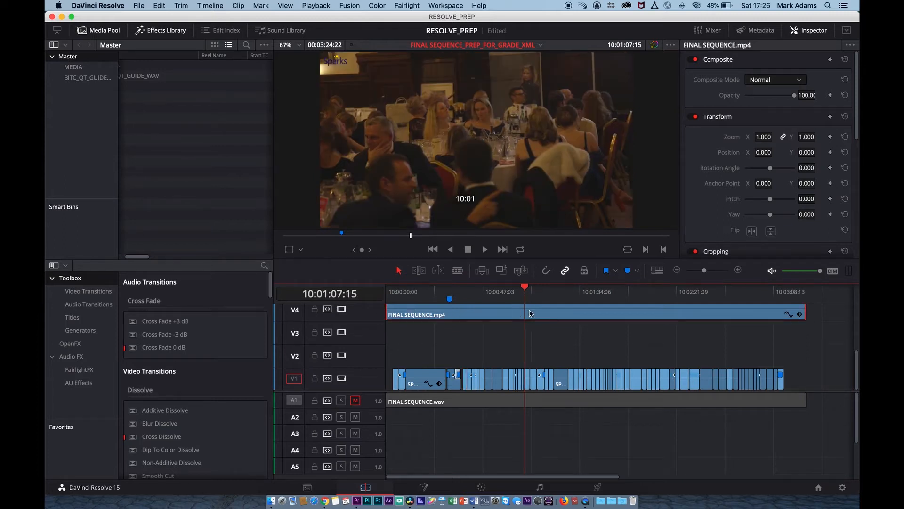
{"action": "left_click", "coordinate": [342, 309]}
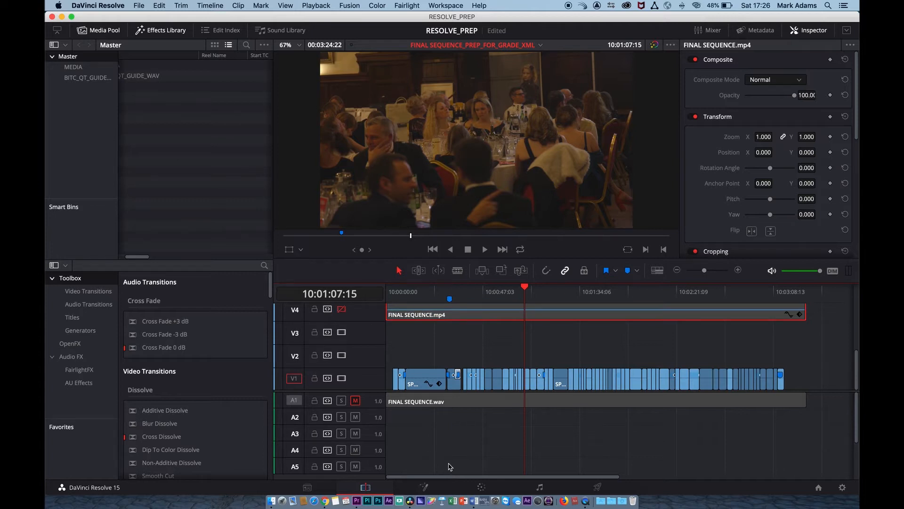
{"action": "left_click", "coordinate": [481, 487]}
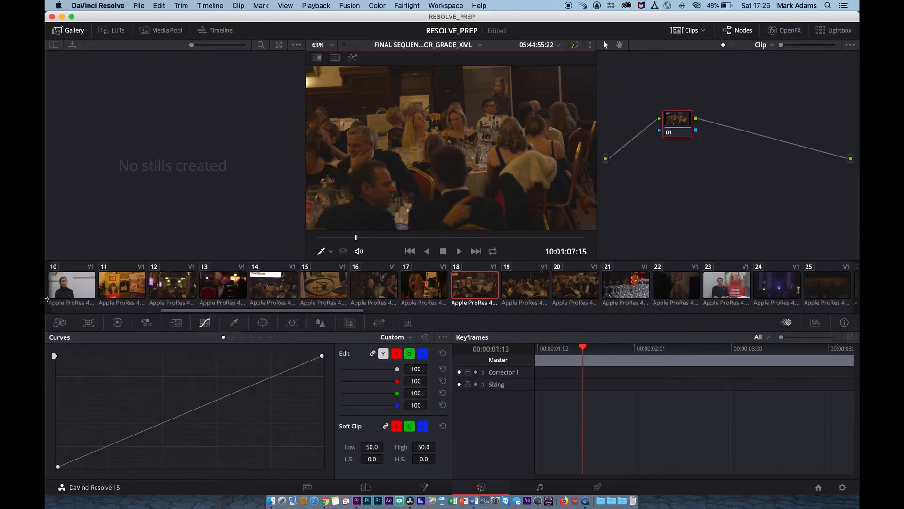
Step: Step through the opening clips of the sequence on the Color page, finishing on clip 01
{"action": "left_click", "coordinate": [73, 288]}
{"action": "left_click_drag", "start_coordinate": [186, 312], "coordinate": [56, 306]}
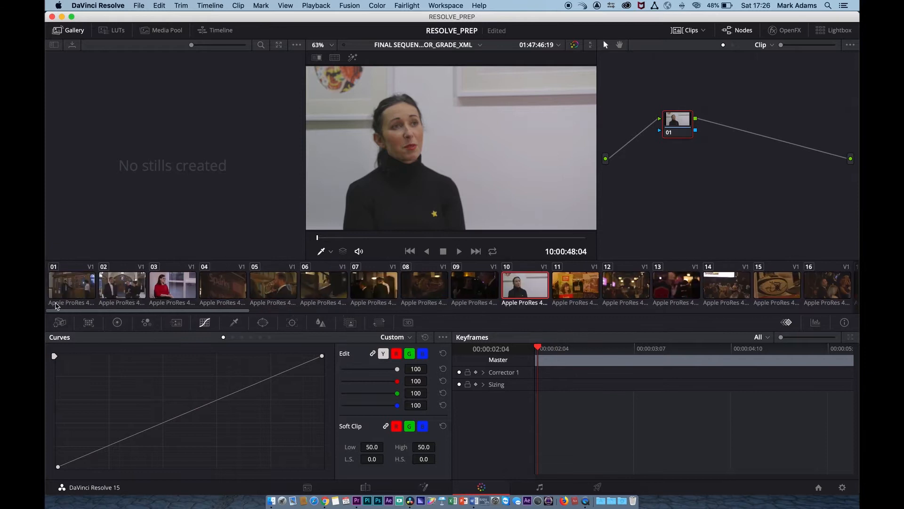
{"action": "left_click", "coordinate": [69, 283]}
{"action": "left_click", "coordinate": [116, 293]}
{"action": "left_click", "coordinate": [176, 290]}
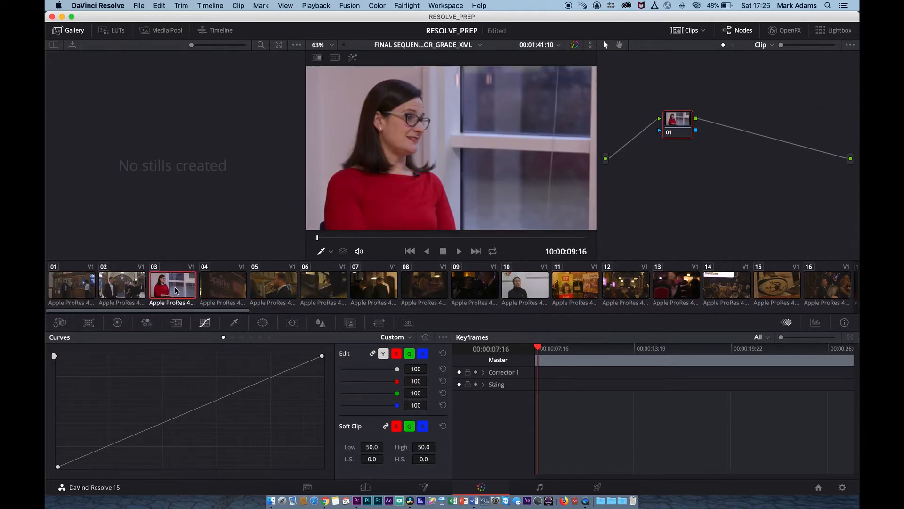
{"action": "key", "text": "Down"}
{"action": "key", "text": "Down"}
{"action": "key", "text": "Down"}
{"action": "key", "text": "Up"}
{"action": "key", "text": "Up"}
{"action": "key", "text": "Up"}
{"action": "key", "text": "Up"}
{"action": "key", "text": "Up"}
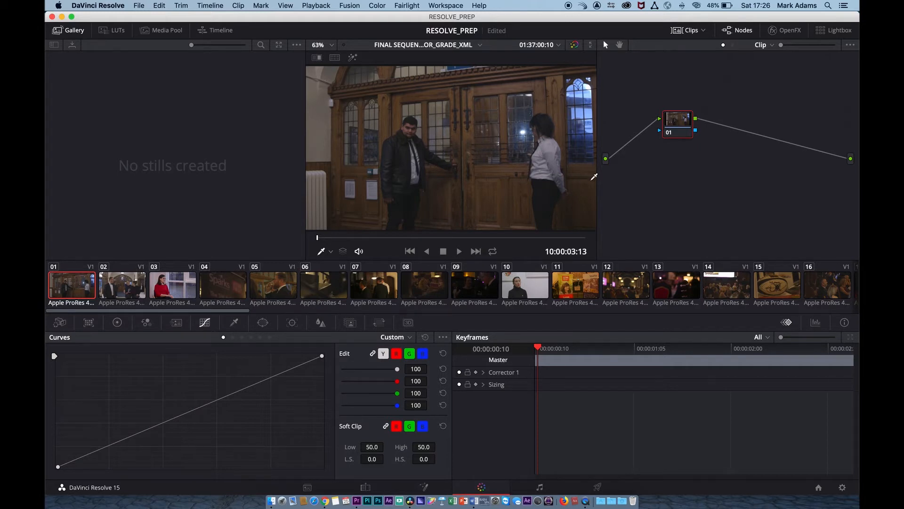
Step: Reposition clip 01's node, compare it with the individual node graphs of clips 02 to 05, and return to clip 01
{"action": "left_click_drag", "start_coordinate": [681, 124], "coordinate": [670, 145]}
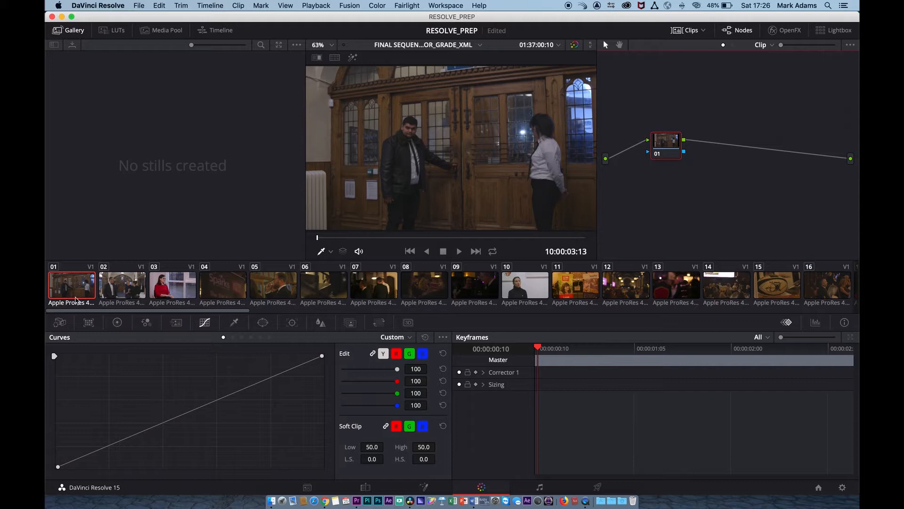
{"action": "left_click", "coordinate": [116, 289]}
{"action": "left_click", "coordinate": [166, 288]}
{"action": "left_click", "coordinate": [235, 288]}
{"action": "left_click", "coordinate": [277, 288]}
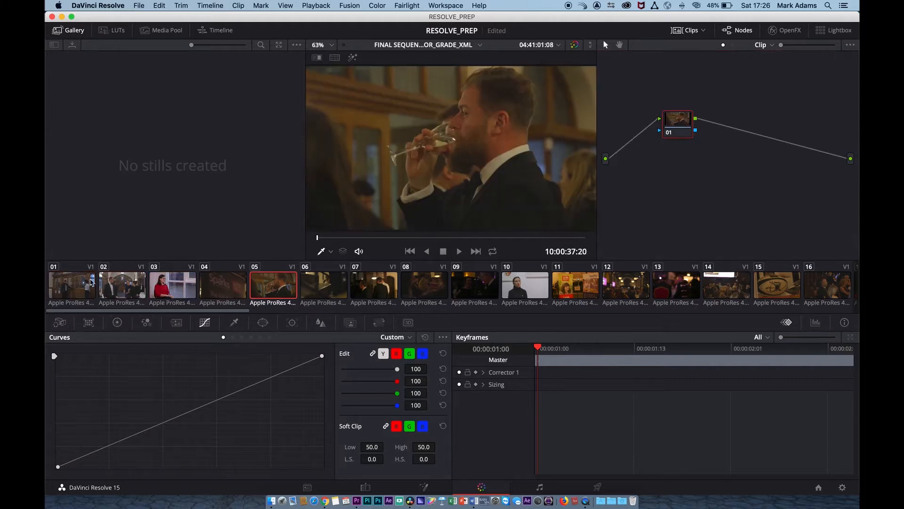
{"action": "left_click", "coordinate": [75, 287]}
{"action": "left_click", "coordinate": [670, 147]}
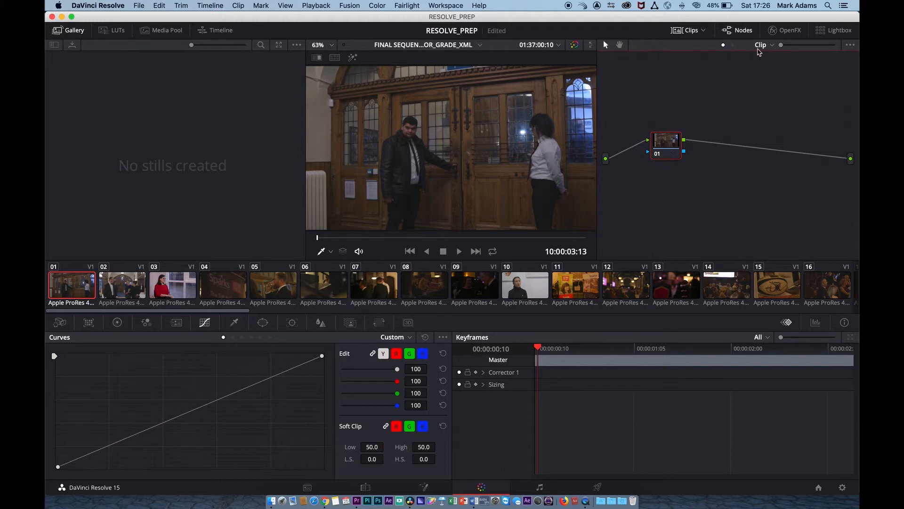
Step: Switch the node graph from Clip to Timeline level and add a serial node
{"action": "left_click", "coordinate": [768, 46]}
{"action": "left_click", "coordinate": [773, 69]}
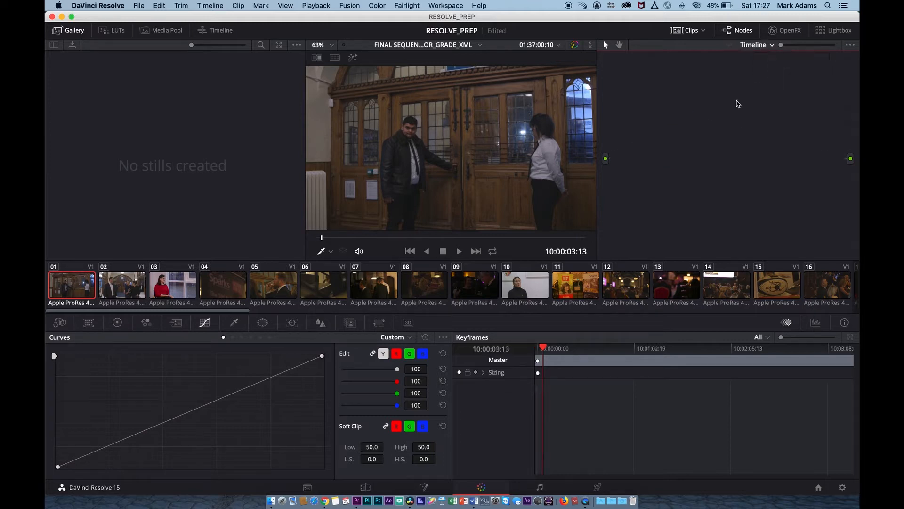
{"action": "key", "text": "alt+s"}
{"action": "left_click_drag", "start_coordinate": [686, 126], "coordinate": [684, 127]}
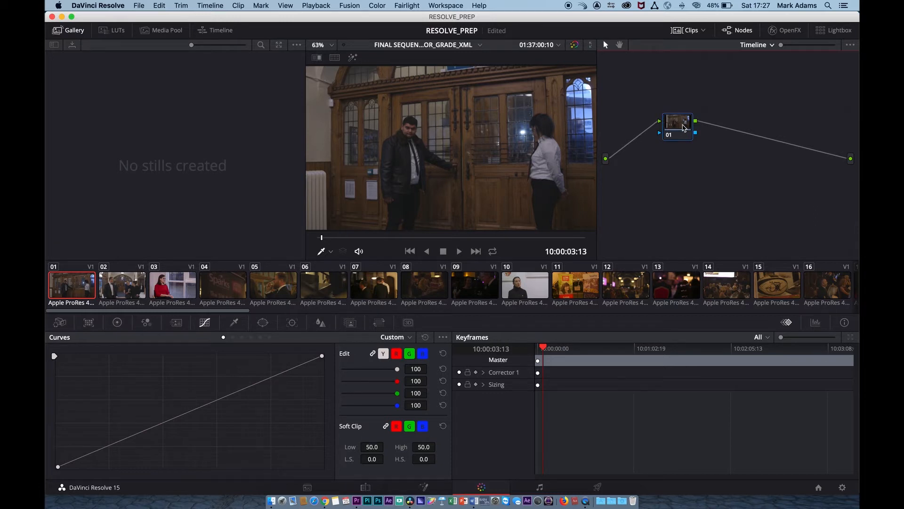
Step: Go through clips 02 to 08 to check that the timeline node applies to each, then return to clip 01
{"action": "left_click", "coordinate": [128, 286]}
{"action": "left_click", "coordinate": [177, 285]}
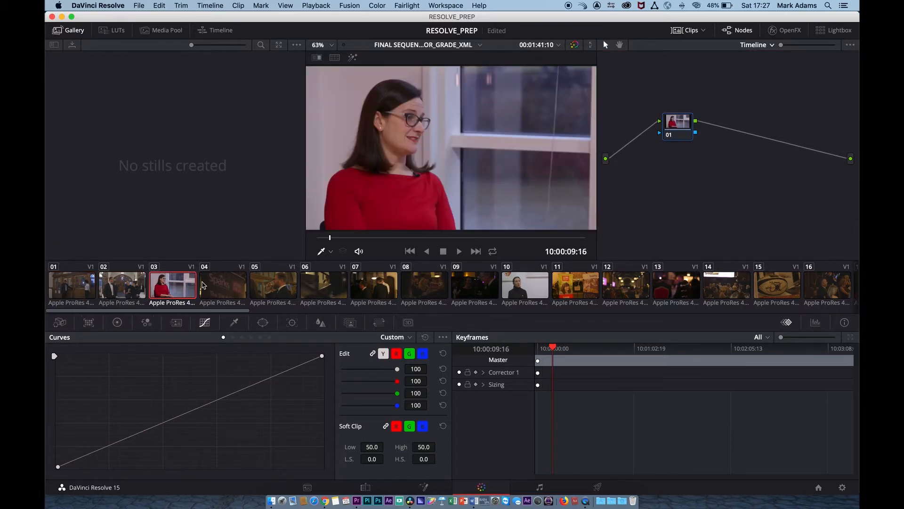
{"action": "left_click", "coordinate": [207, 285]}
{"action": "left_click", "coordinate": [274, 285]}
{"action": "left_click", "coordinate": [323, 284]}
{"action": "left_click", "coordinate": [389, 289]}
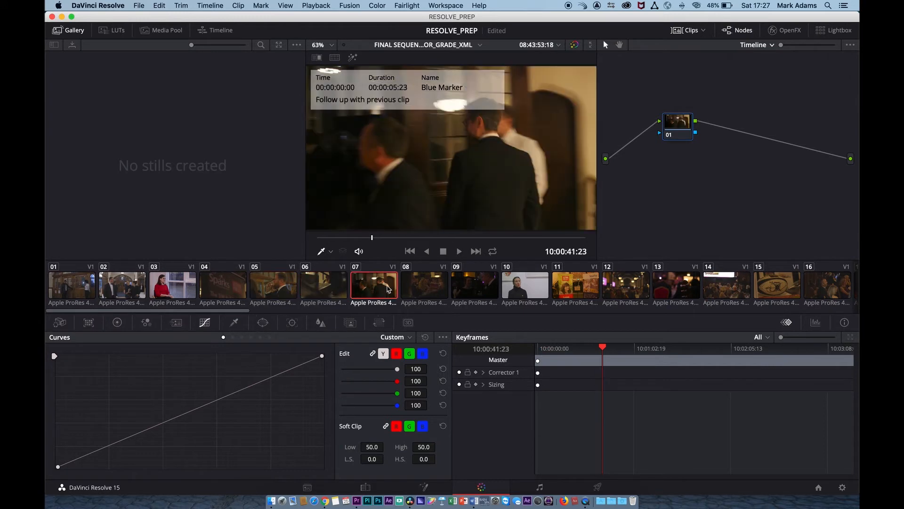
{"action": "left_click", "coordinate": [420, 287]}
{"action": "left_click", "coordinate": [71, 286]}
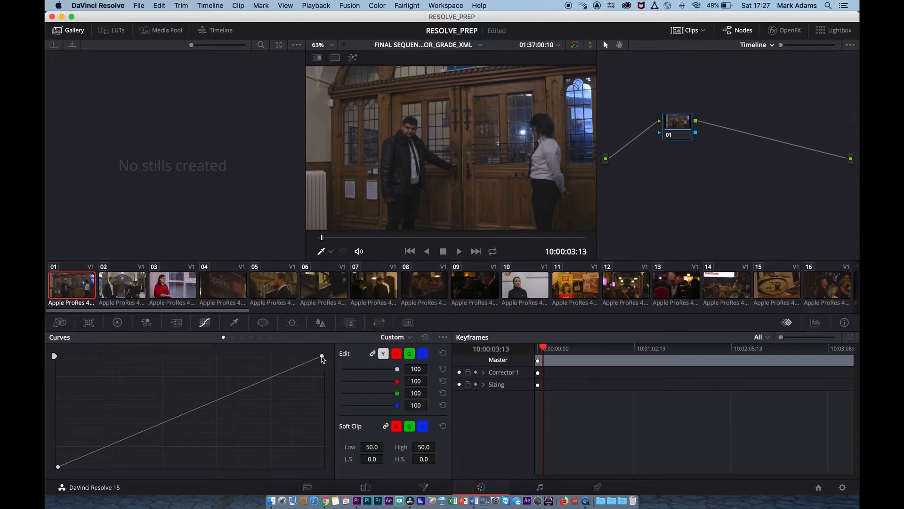
Step: Turn on the video scopes and move the Scopes window clear of the viewer and node graph
{"action": "left_click", "coordinate": [447, 5]}
{"action": "mouse_move", "coordinate": [492, 90]}
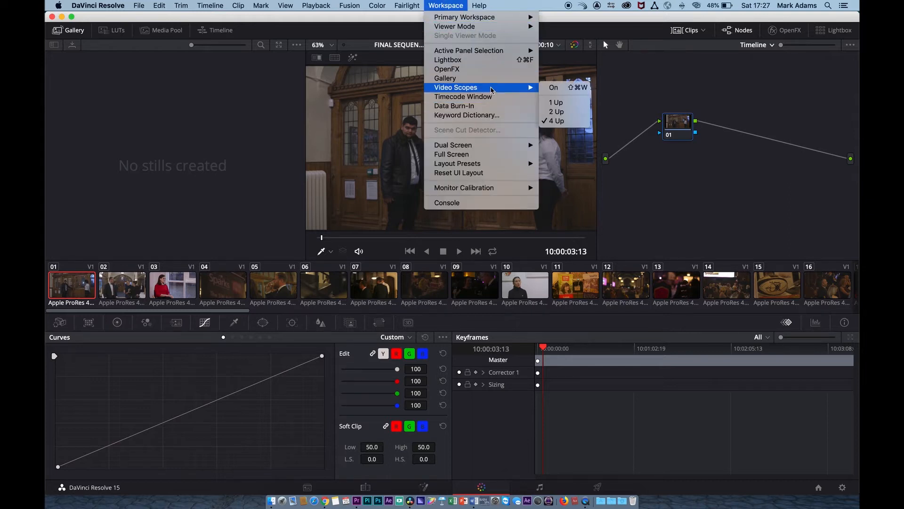
{"action": "left_click", "coordinate": [554, 87]}
{"action": "left_click_drag", "start_coordinate": [660, 168], "coordinate": [659, 244]}
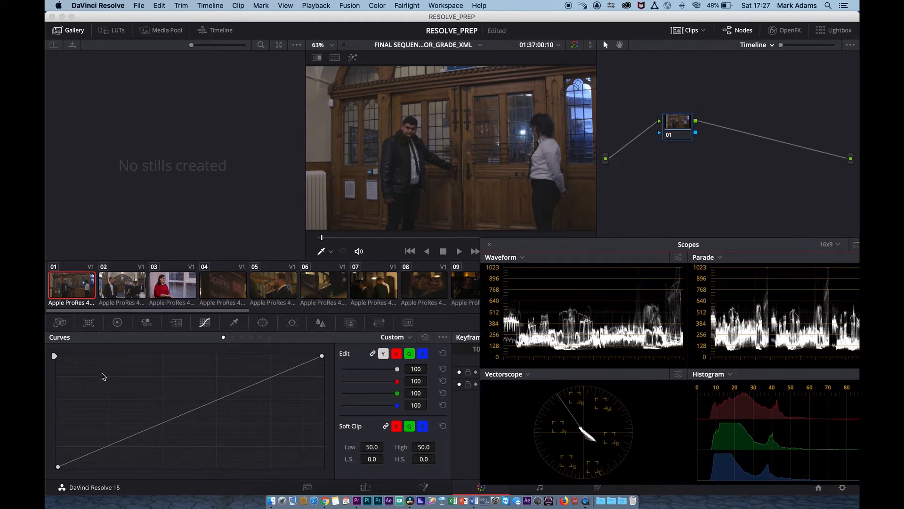
Step: Brighten the highlights, deepen the blacks and slightly lift the midtones with the timeline node's custom curve
{"action": "left_click_drag", "start_coordinate": [321, 355], "coordinate": [243, 356]}
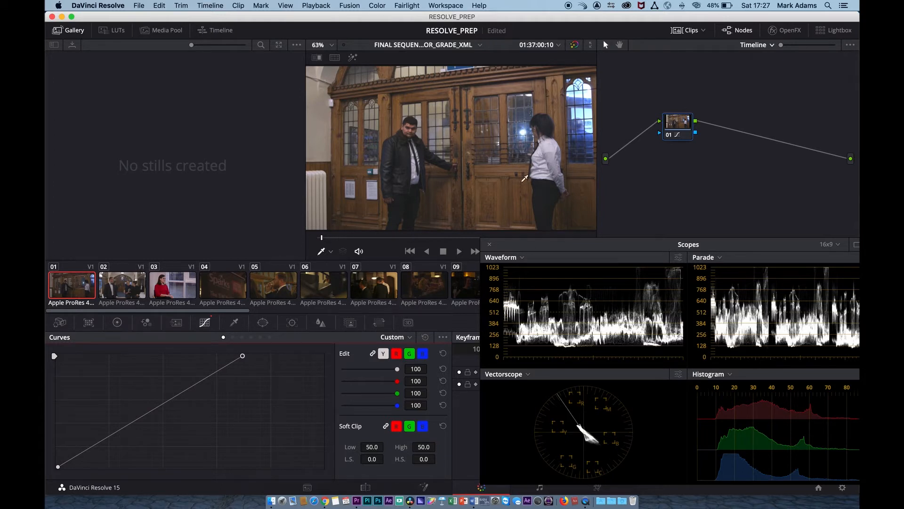
{"action": "left_click_drag", "start_coordinate": [57, 466], "coordinate": [71, 468]}
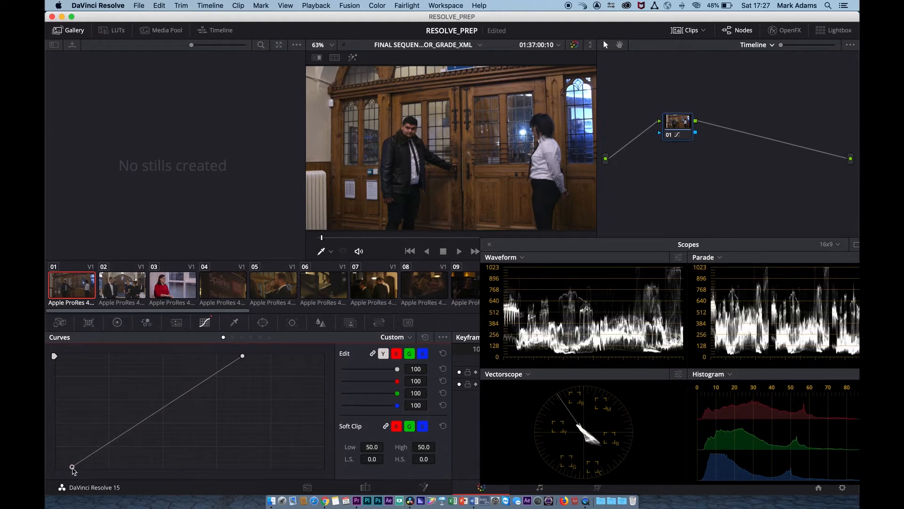
{"action": "left_click_drag", "start_coordinate": [150, 416], "coordinate": [148, 408]}
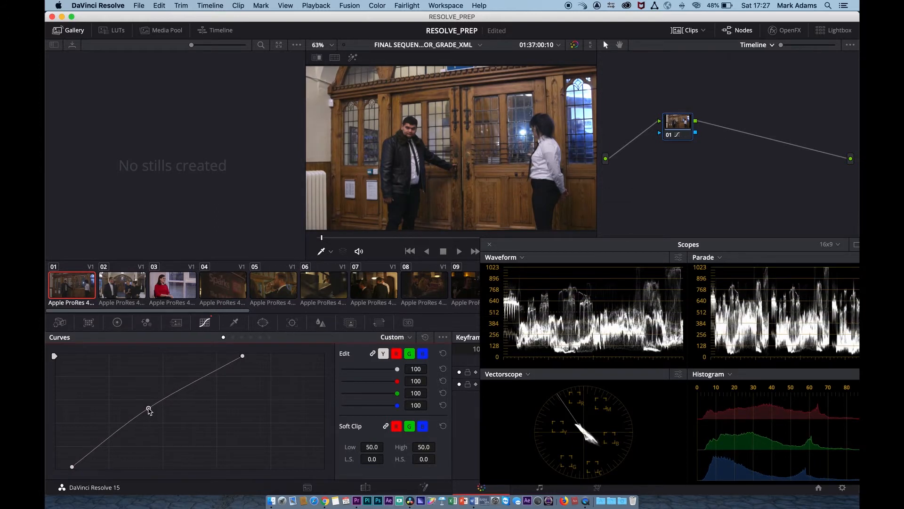
{"action": "left_click_drag", "start_coordinate": [687, 119], "coordinate": [687, 119]}
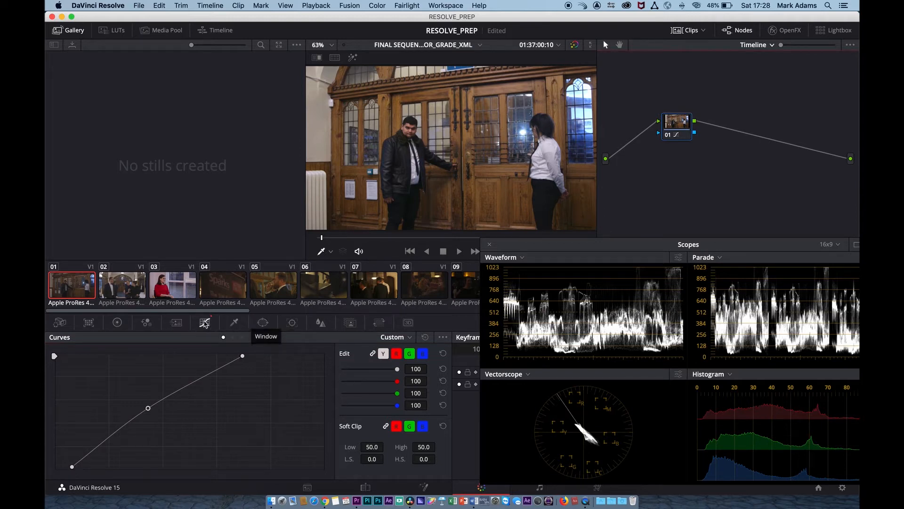
{"action": "left_click_drag", "start_coordinate": [674, 127], "coordinate": [666, 129]}
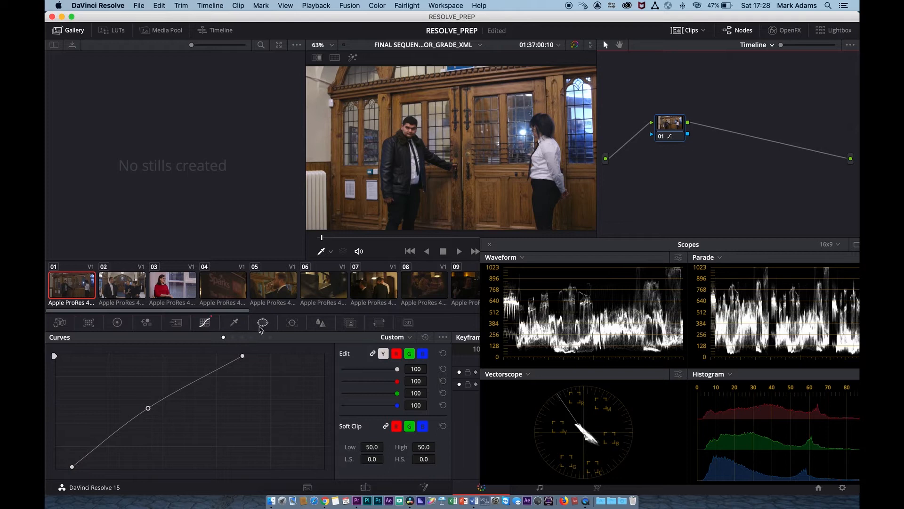
Step: In the primary color wheels, set contrast to 1.022 and saturation to 55.80, and warm the gain to red 1.04, green 0.99, blue 0.98
{"action": "left_click", "coordinate": [119, 323]}
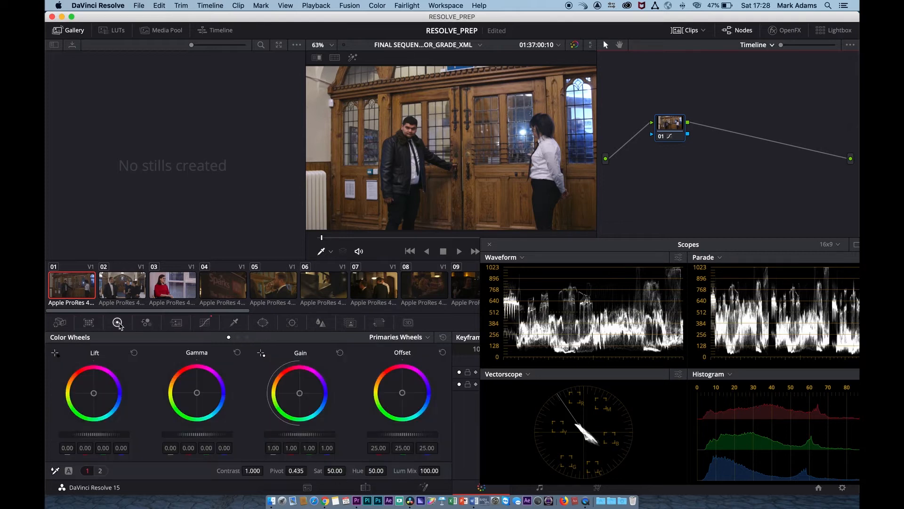
{"action": "left_click_drag", "start_coordinate": [255, 471], "coordinate": [264, 470]}
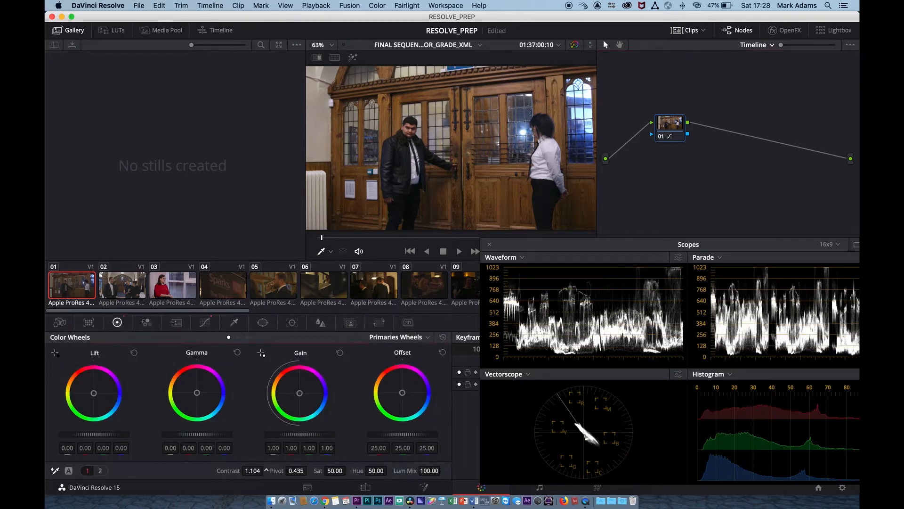
{"action": "left_click_drag", "start_coordinate": [330, 470], "coordinate": [349, 469]}
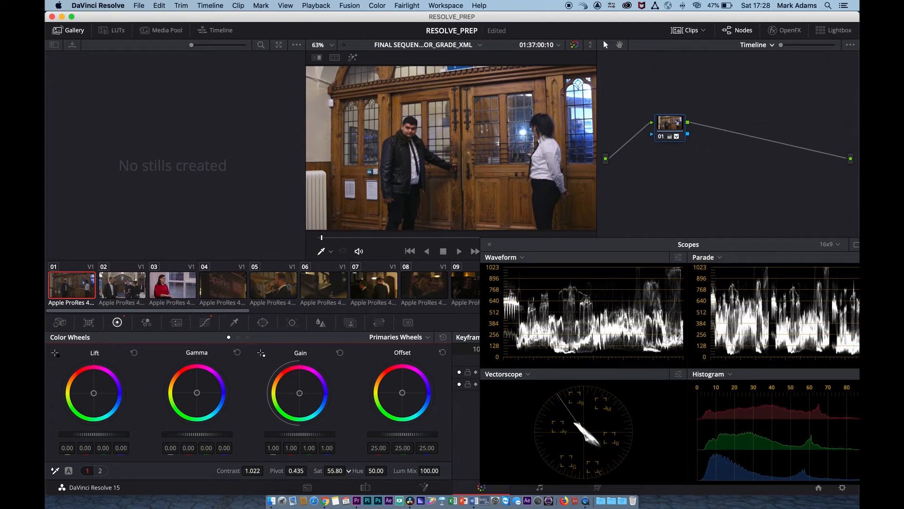
{"action": "left_click_drag", "start_coordinate": [299, 393], "coordinate": [299, 392]}
Step: Toggle the timeline node off and on repeatedly to compare the image with and without the grade
{"action": "key", "text": "super+d"}
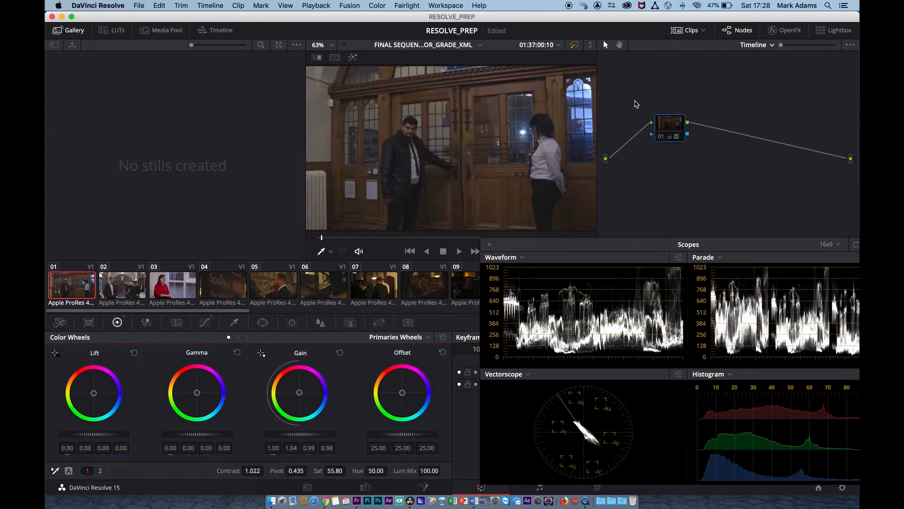
{"action": "key", "text": "super+d"}
{"action": "key", "text": "super+d"}
{"action": "key", "text": "super+d"}
{"action": "key", "text": "super+d"}
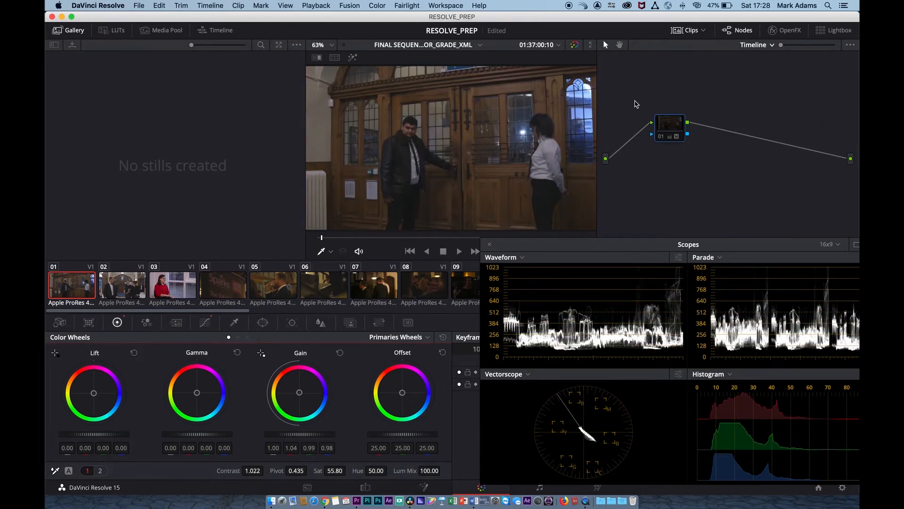
Step: Re-enable the timeline node and bypass all grades on and off on clip 01 to compare before and after
{"action": "key", "text": "super+d"}
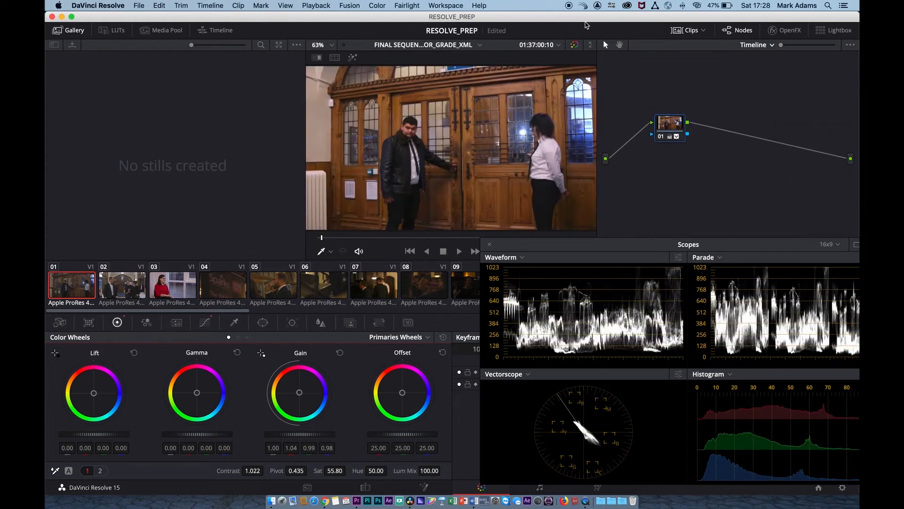
{"action": "left_click", "coordinate": [575, 45]}
{"action": "left_click", "coordinate": [575, 45]}
{"action": "left_click", "coordinate": [576, 45]}
{"action": "left_click", "coordinate": [575, 45]}
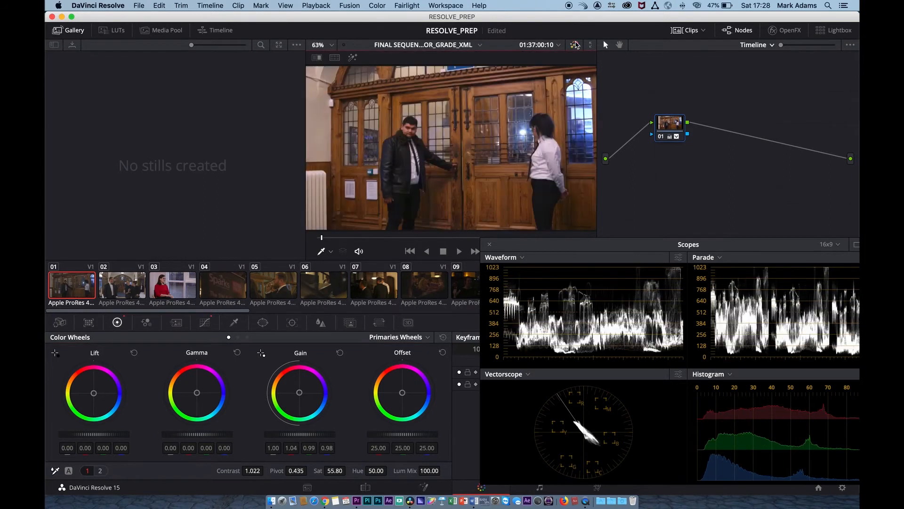
{"action": "left_click", "coordinate": [575, 43]}
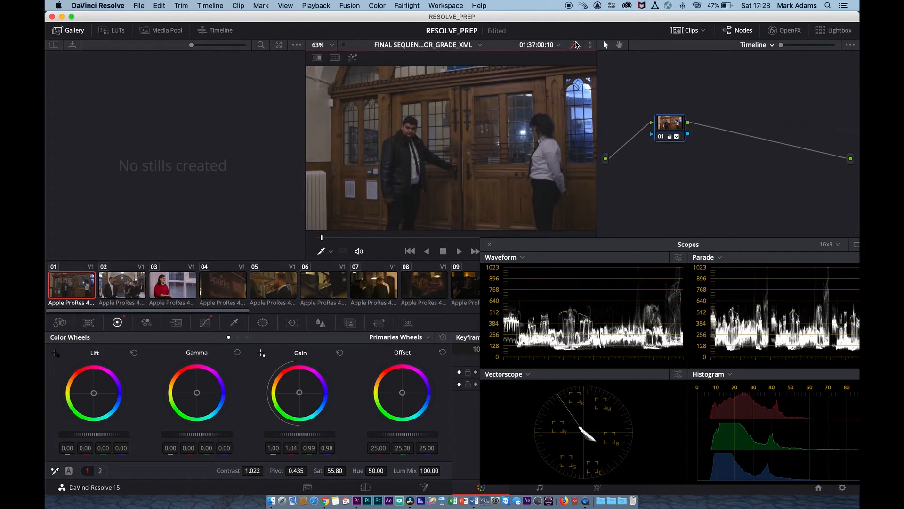
{"action": "left_click", "coordinate": [575, 43]}
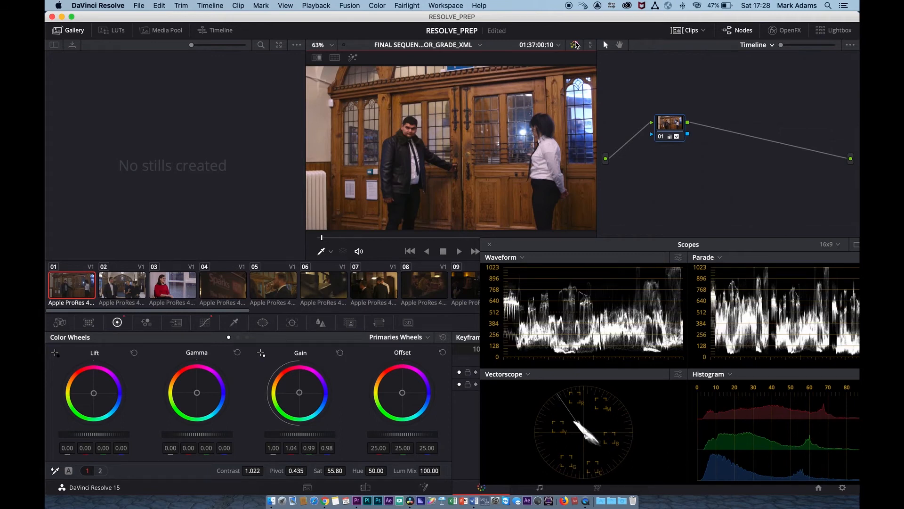
Step: Step through clips 02 to 06, bypassing the grades on and off to compare, and return to clip 01
{"action": "key", "text": "Down"}
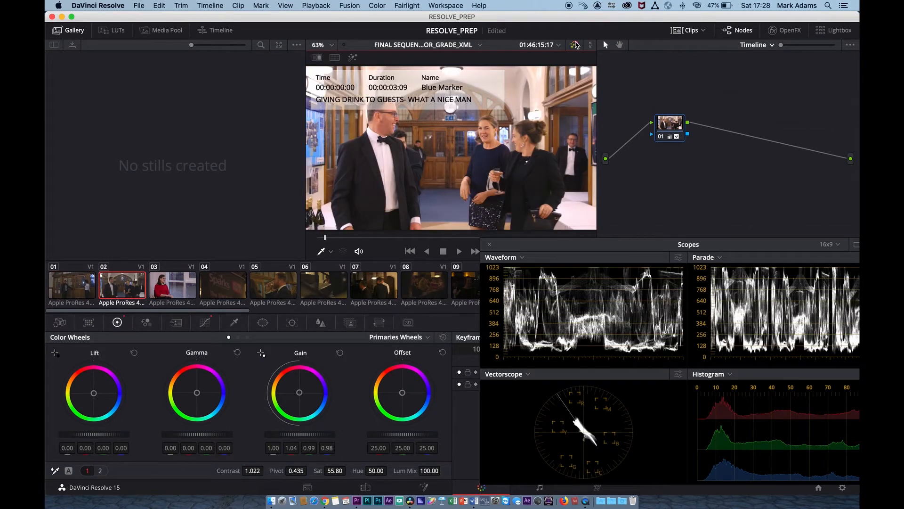
{"action": "left_click", "coordinate": [575, 45]}
{"action": "left_click", "coordinate": [575, 45]}
{"action": "left_click", "coordinate": [575, 45]}
{"action": "left_click", "coordinate": [576, 44]}
{"action": "key", "text": "Down"}
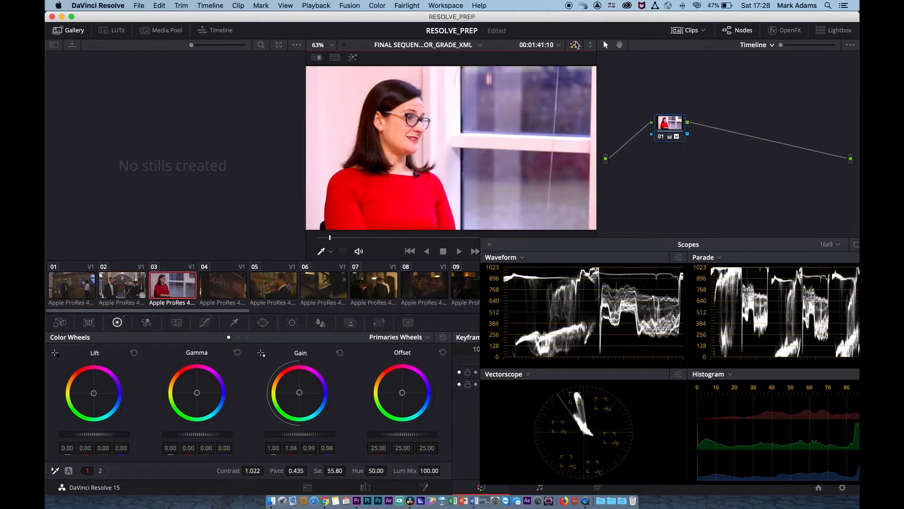
{"action": "left_click", "coordinate": [576, 45]}
{"action": "left_click", "coordinate": [576, 44]}
{"action": "key", "text": "Down"}
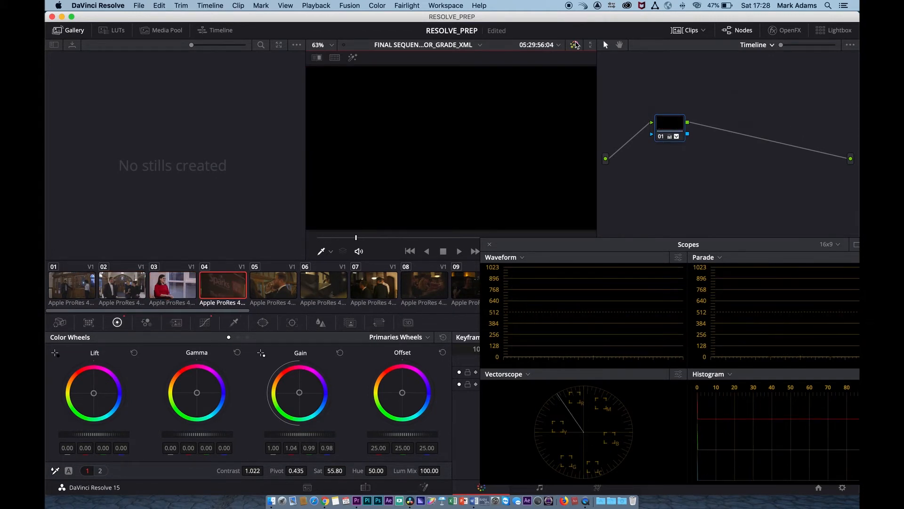
{"action": "key", "text": "Down"}
{"action": "left_click", "coordinate": [576, 44]}
{"action": "left_click", "coordinate": [575, 44]}
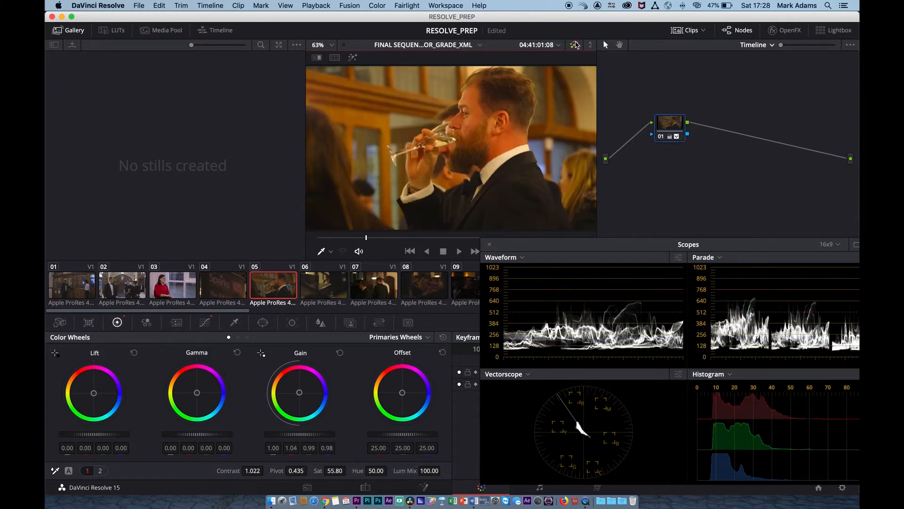
{"action": "key", "text": "Down"}
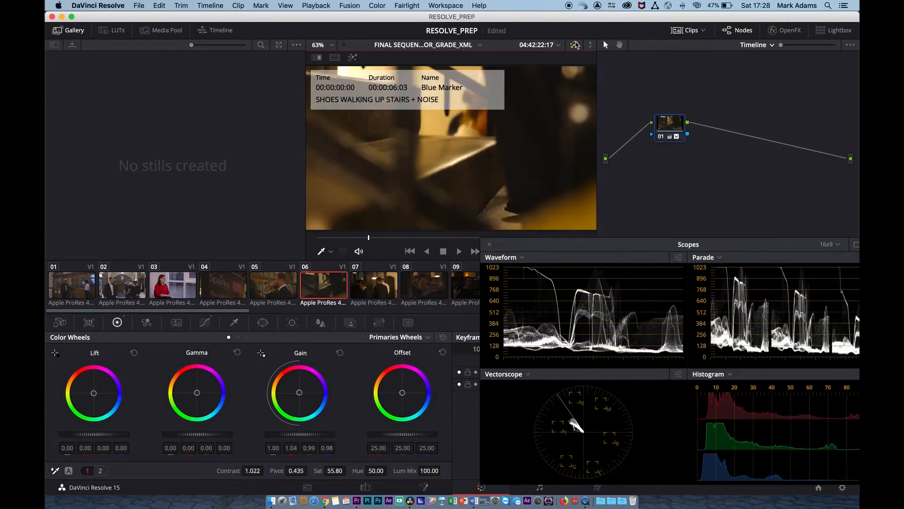
{"action": "left_click", "coordinate": [82, 294]}
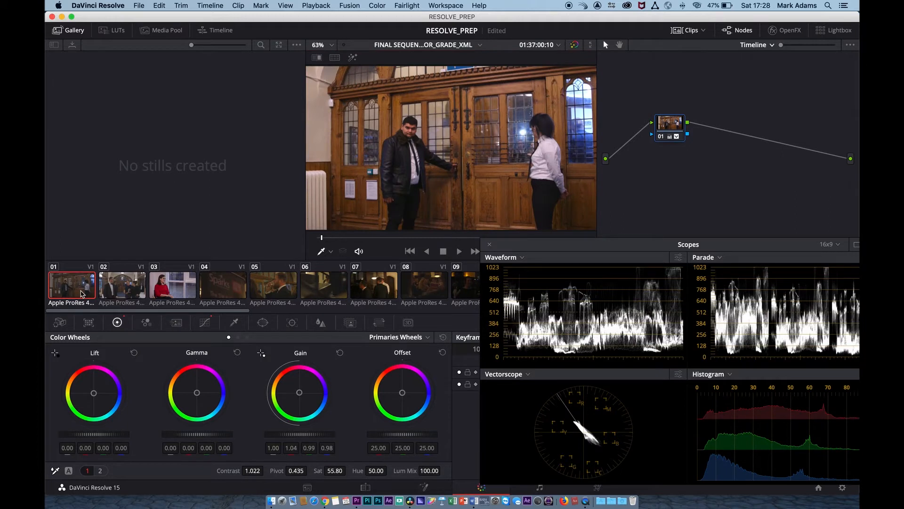
Step: Add a serial node after node 01 and give it a circle window stretched horizontally to an aspect of 94.67
{"action": "left_click_drag", "start_coordinate": [668, 125], "coordinate": [650, 139]}
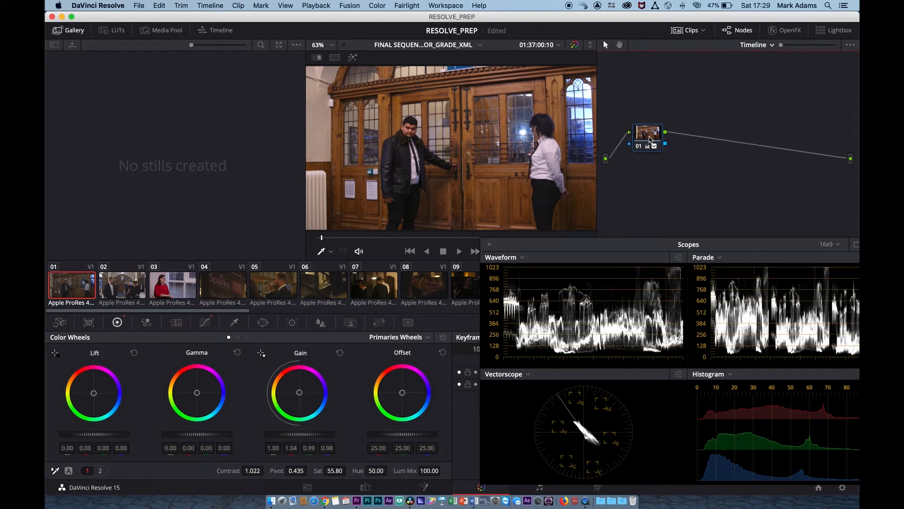
{"action": "key", "text": "alt+s"}
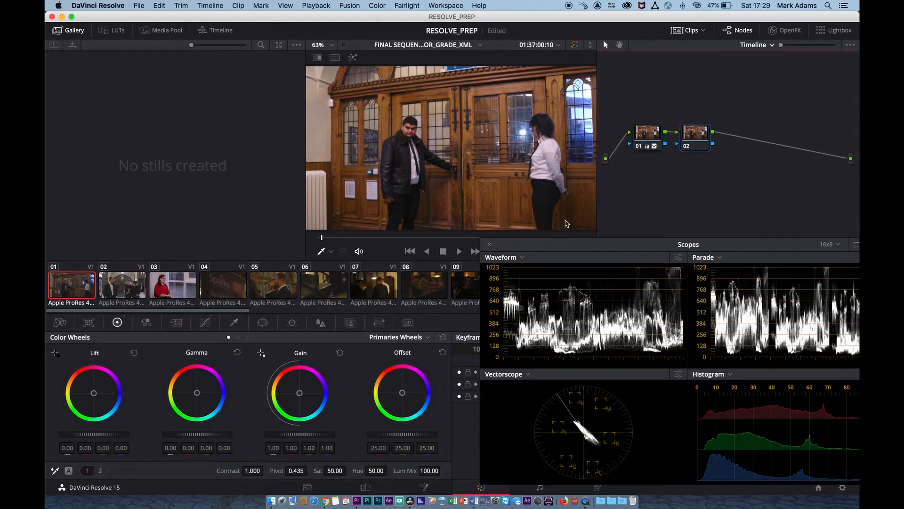
{"action": "left_click", "coordinate": [263, 322]}
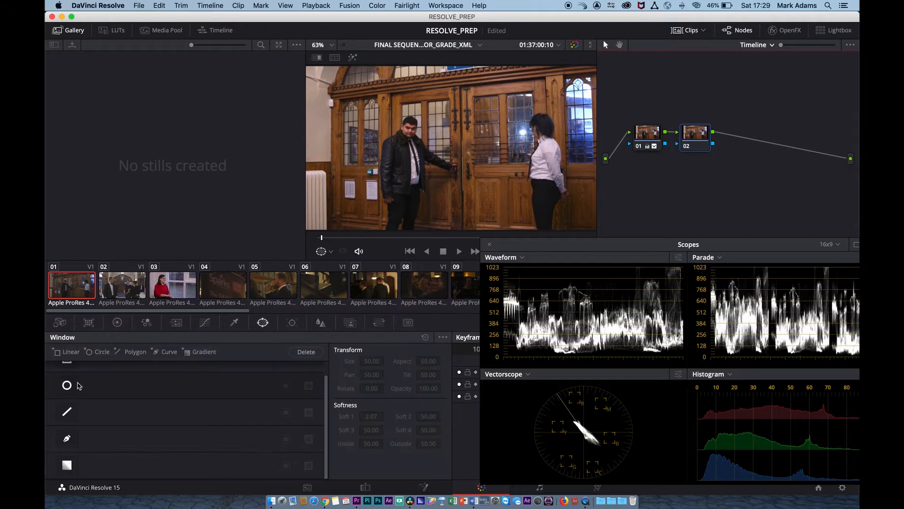
{"action": "left_click", "coordinate": [62, 387]}
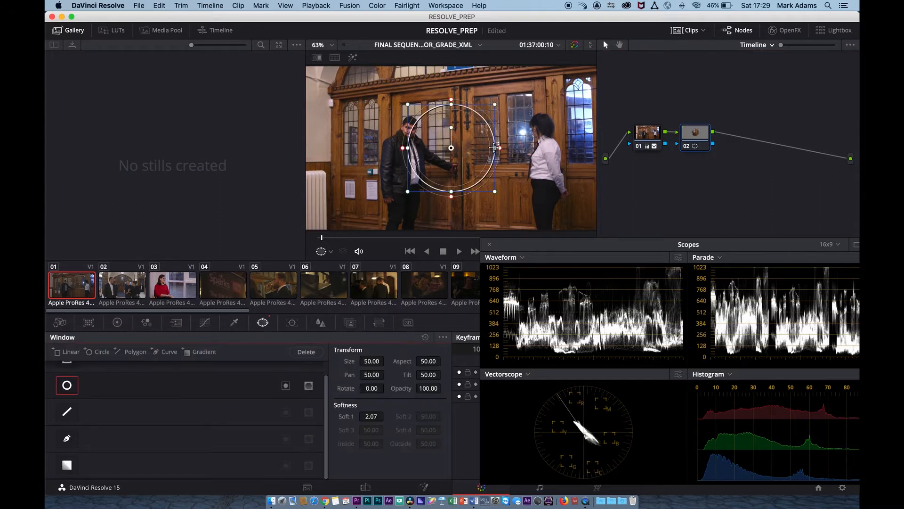
{"action": "left_click_drag", "start_coordinate": [495, 147], "coordinate": [832, 131]}
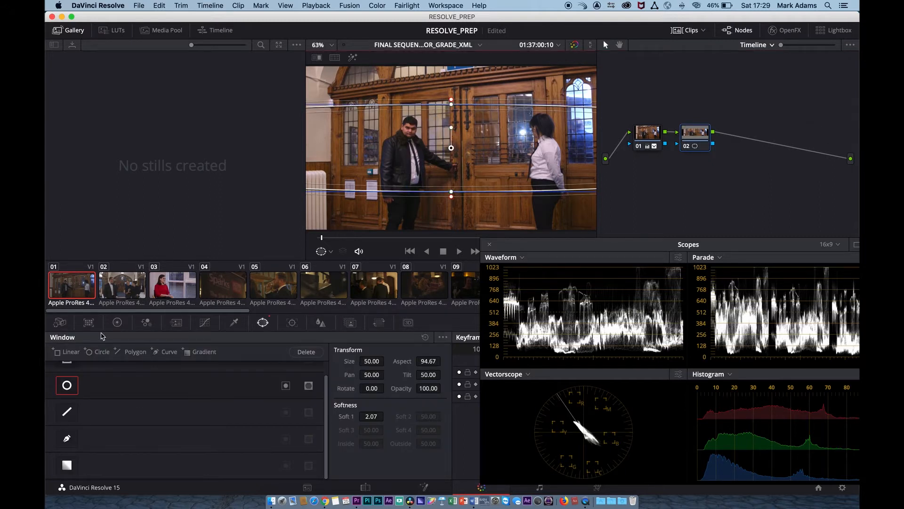
Step: Darken node 02 with the primary wheels by setting gamma to -0.06 and gain to 0.66
{"action": "left_click", "coordinate": [118, 322]}
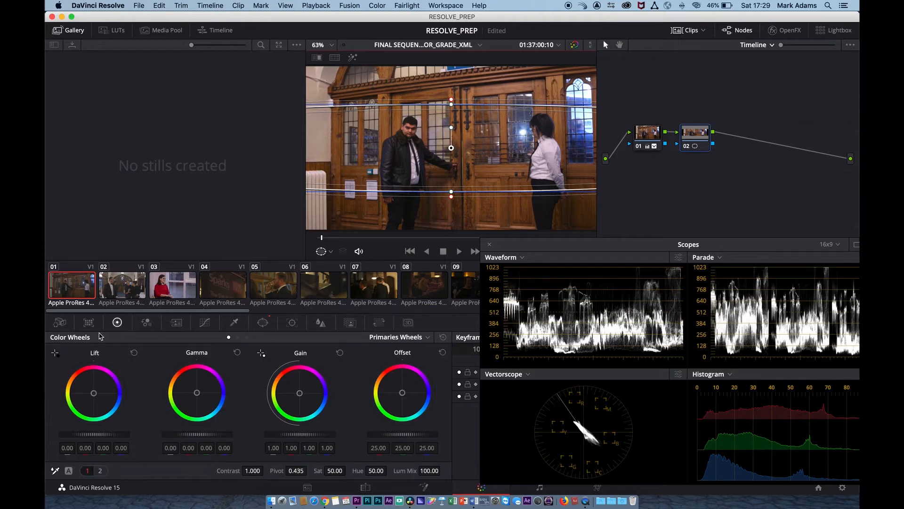
{"action": "left_click", "coordinate": [262, 322]}
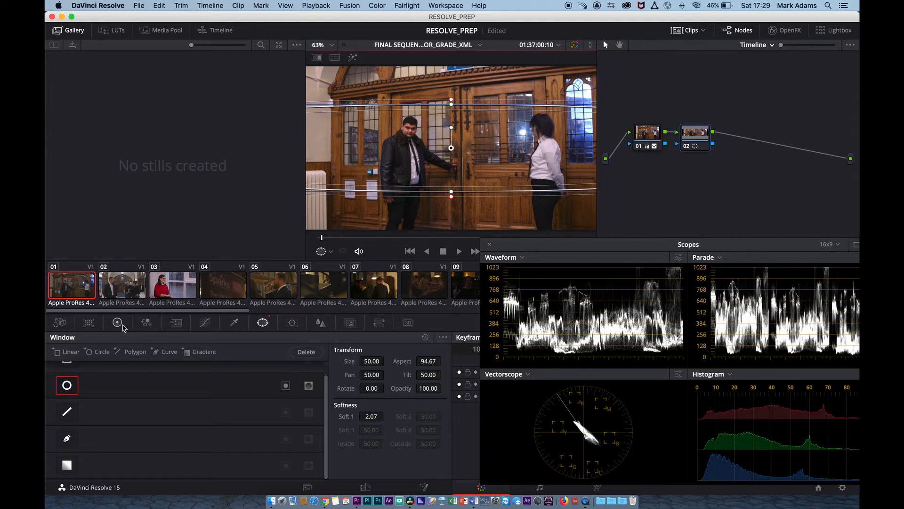
{"action": "left_click", "coordinate": [120, 323]}
{"action": "left_click_drag", "start_coordinate": [213, 432], "coordinate": [186, 432]}
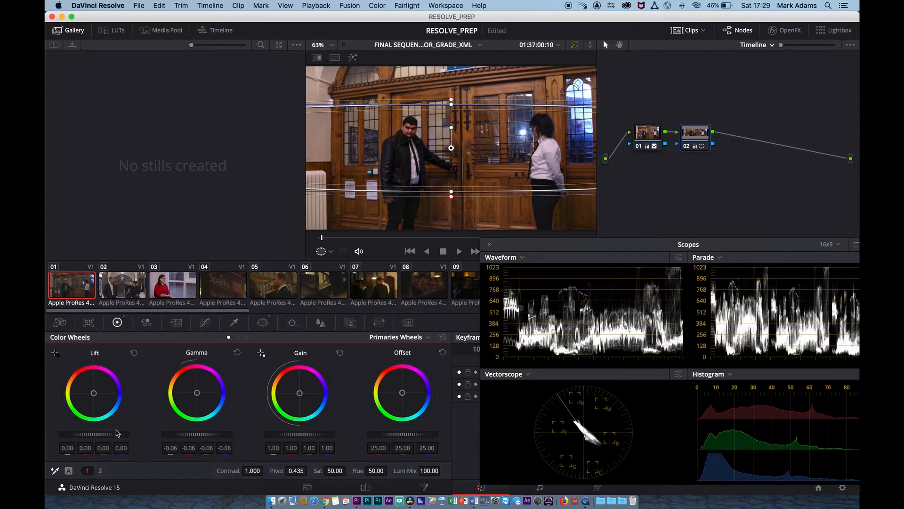
{"action": "left_click_drag", "start_coordinate": [318, 435], "coordinate": [292, 434]}
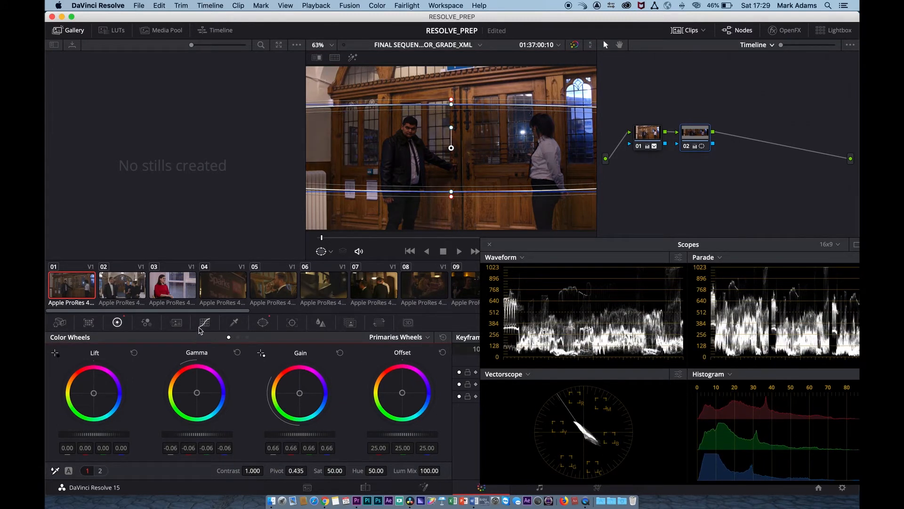
Step: Invert node 02's circle window, rotate it to -12.75 and set its softness to 60.49
{"action": "left_click", "coordinate": [263, 323]}
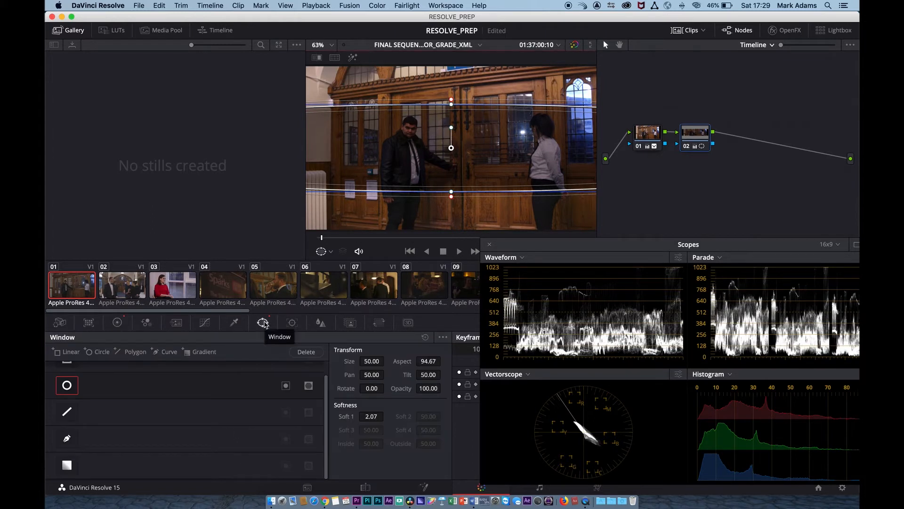
{"action": "left_click", "coordinate": [286, 387]}
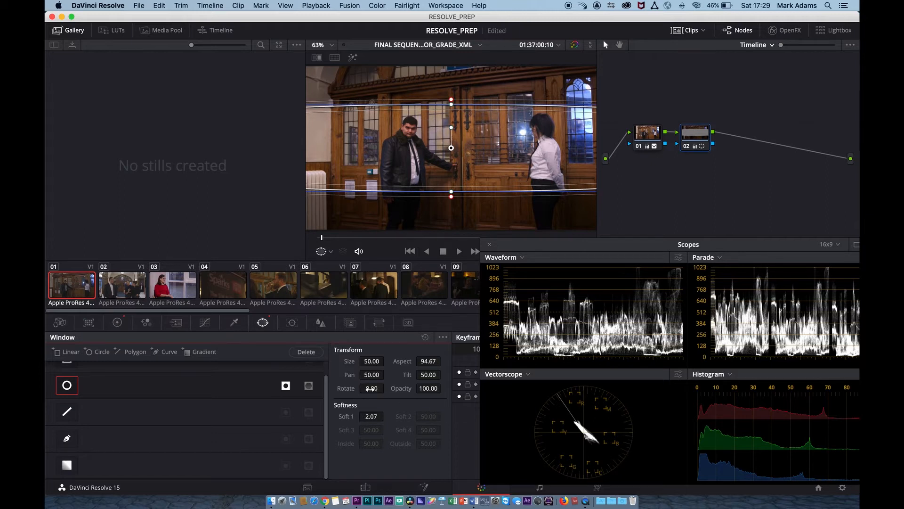
{"action": "left_click_drag", "start_coordinate": [370, 389], "coordinate": [248, 379]}
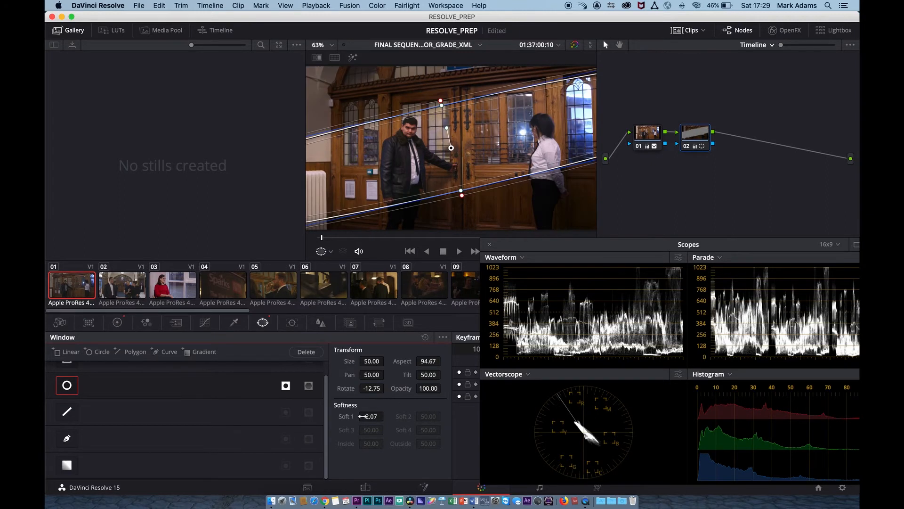
{"action": "left_click_drag", "start_coordinate": [363, 416], "coordinate": [633, 389]}
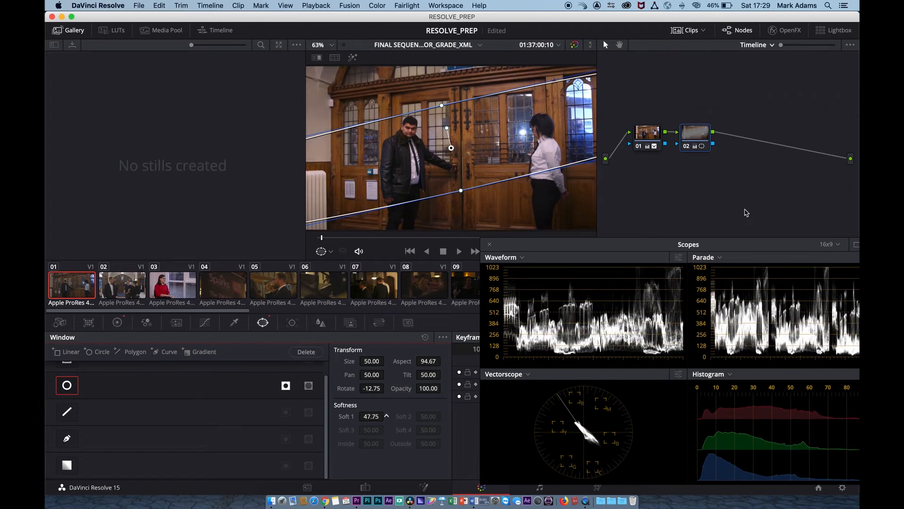
Step: Toggle node 02 off and on repeatedly to compare the image with and without the vignette
{"action": "left_click", "coordinate": [648, 135]}
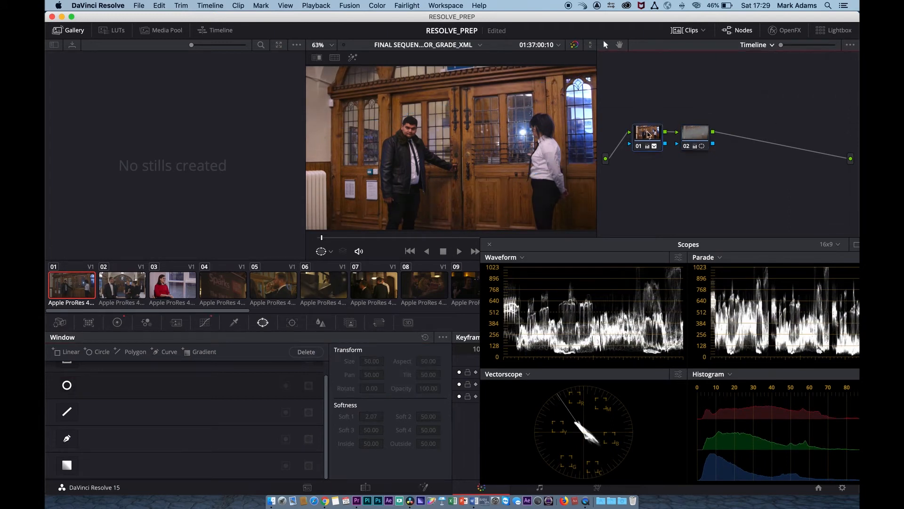
{"action": "left_click", "coordinate": [701, 131]}
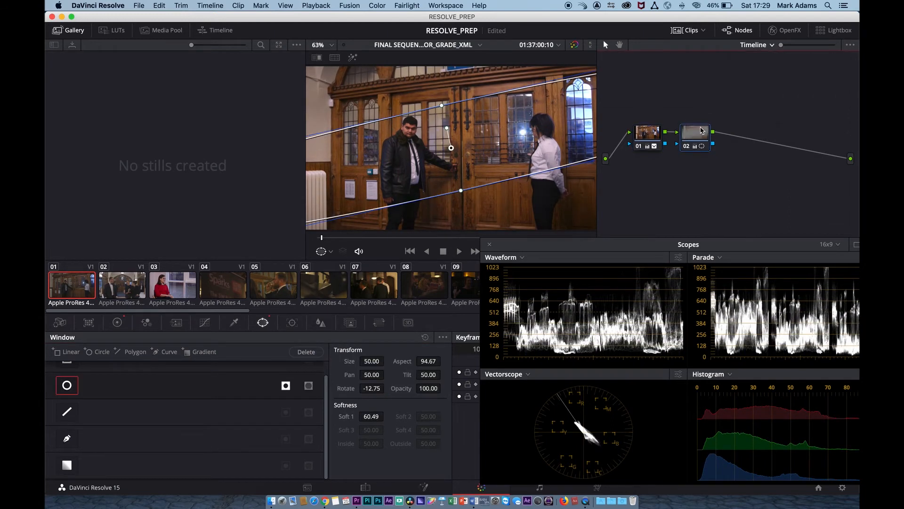
{"action": "key", "text": "super+d"}
{"action": "key", "text": "super+d"}
{"action": "key", "text": "super+d"}
{"action": "key", "text": "super+d"}
{"action": "key", "text": "super+d"}
{"action": "key", "text": "super+d"}
{"action": "key", "text": "super+d"}
{"action": "key", "text": "super+d"}
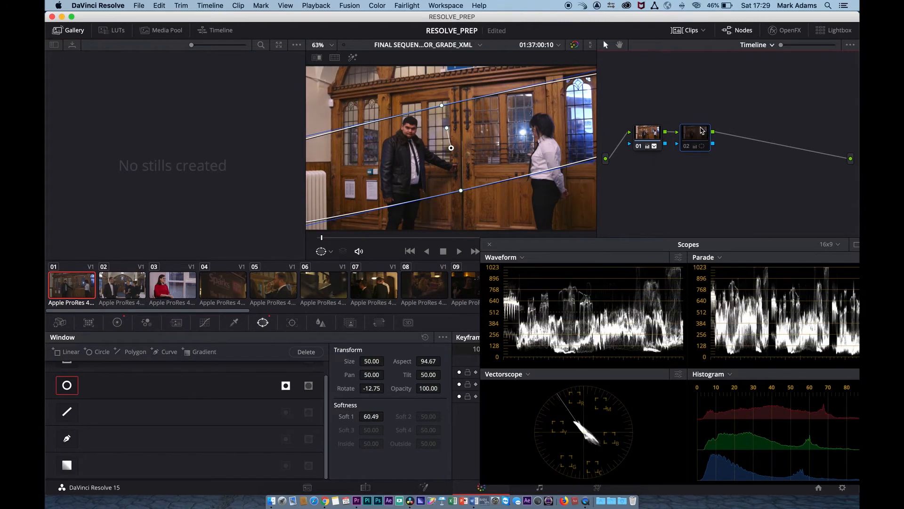
{"action": "key", "text": "super+d"}
{"action": "key", "text": "super+d"}
{"action": "key", "text": "super+d"}
{"action": "key", "text": "super+d"}
{"action": "key", "text": "super+d"}
{"action": "key", "text": "super+d"}
{"action": "key", "text": "super+d"}
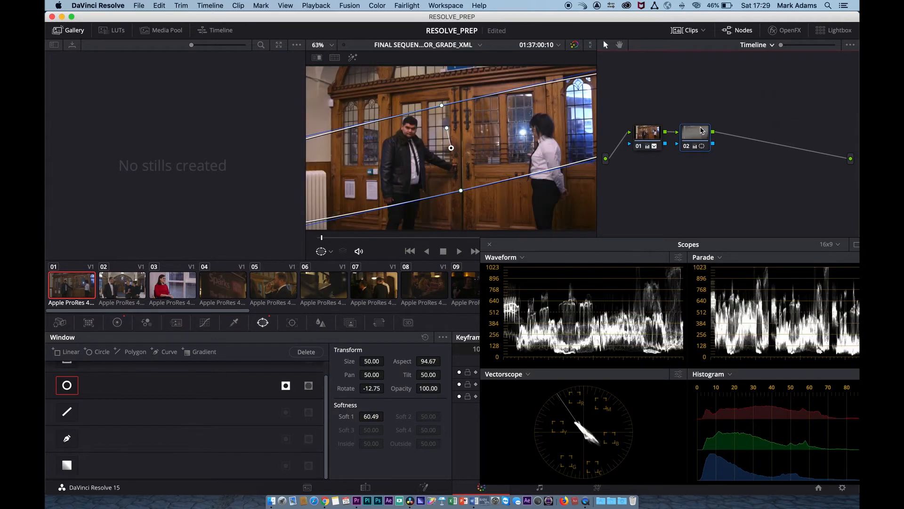
Step: Step through the sequence from clip 02 to clip 38 to check how the timeline grade and vignette look on each
{"action": "key", "text": "Down"}
{"action": "key", "text": "Down"}
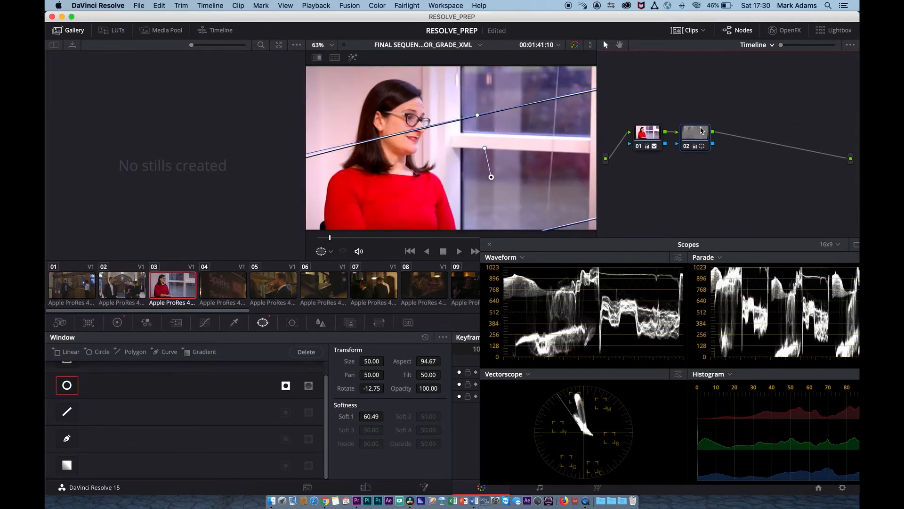
{"action": "key", "text": "Down"}
{"action": "key", "text": "Down"}
{"action": "key", "text": "Down"}
{"action": "key", "text": "Down"}
{"action": "key", "text": "Down"}
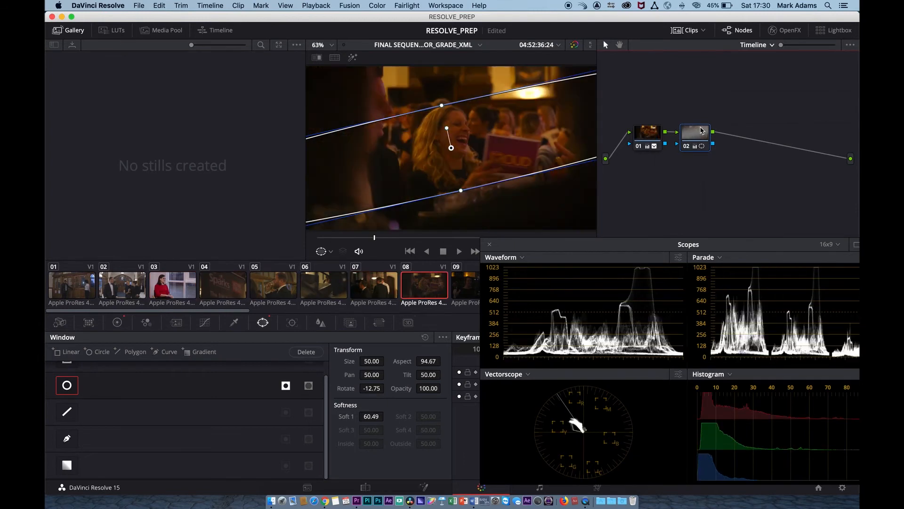
{"action": "key", "text": "Down"}
{"action": "key", "text": "Down"}
{"action": "key", "text": "Down"}
{"action": "key", "text": "Down"}
{"action": "key", "text": "Down"}
{"action": "key", "text": "Down"}
{"action": "key", "text": "Down"}
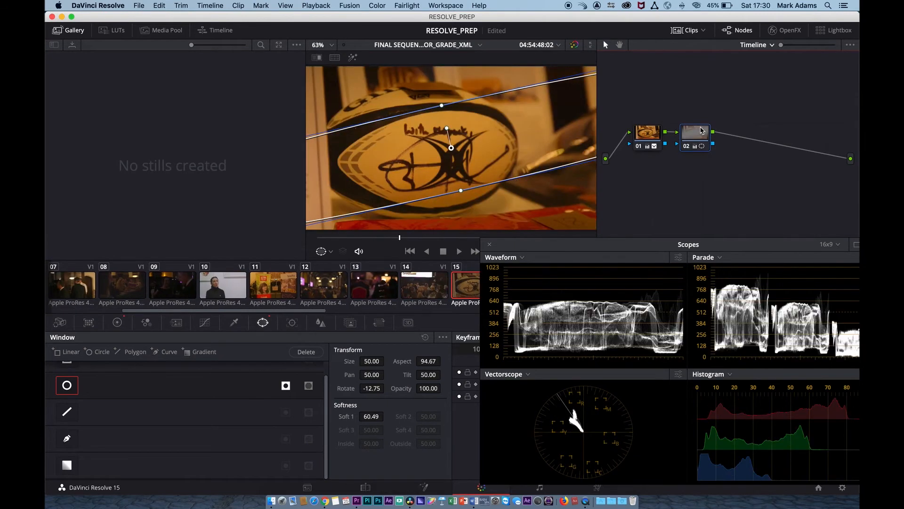
{"action": "key", "text": "Down"}
{"action": "key", "text": "Down"}
{"action": "key", "text": "Down"}
{"action": "key", "text": "Down"}
{"action": "key", "text": "Down"}
{"action": "key", "text": "Down"}
{"action": "key", "text": "Down"}
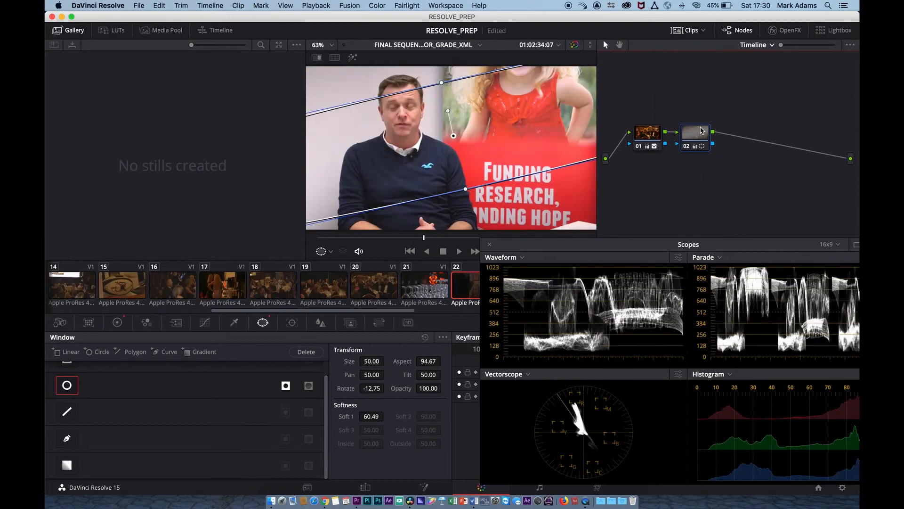
{"action": "key", "text": "Down"}
{"action": "key", "text": "Down"}
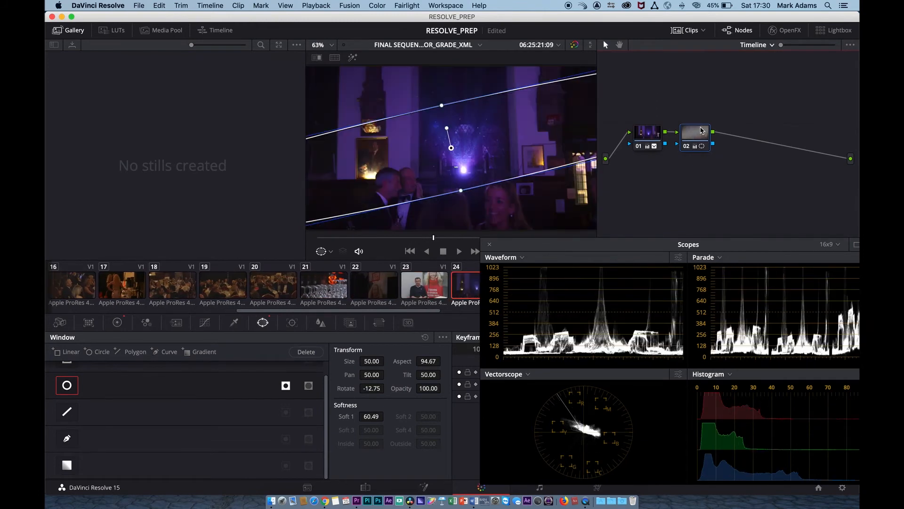
{"action": "key", "text": "Down"}
{"action": "key", "text": "Down"}
{"action": "key", "text": "Down"}
{"action": "key", "text": "Down"}
{"action": "key", "text": "Down"}
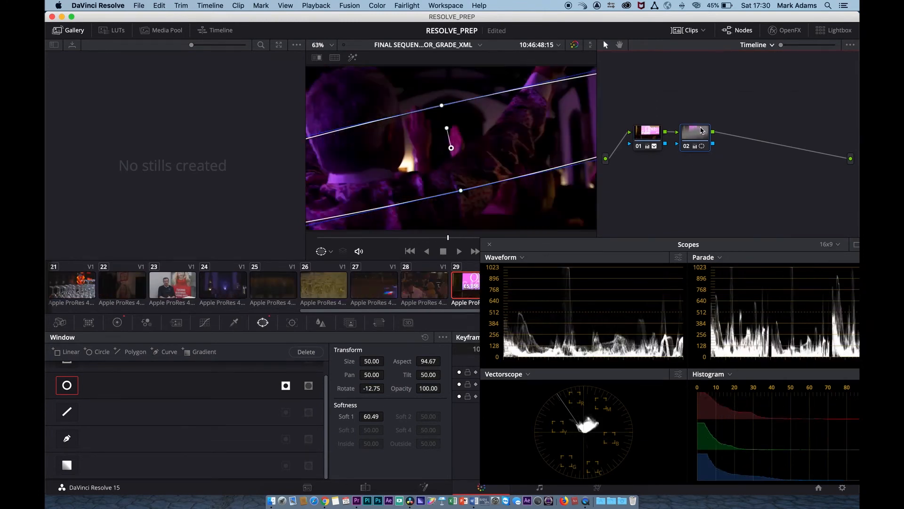
{"action": "key", "text": "Down"}
{"action": "key", "text": "Down"}
{"action": "key", "text": "Down"}
{"action": "key", "text": "Down"}
{"action": "key", "text": "Down"}
{"action": "key", "text": "Down"}
{"action": "key", "text": "Down"}
{"action": "key", "text": "Down"}
{"action": "key", "text": "Down"}
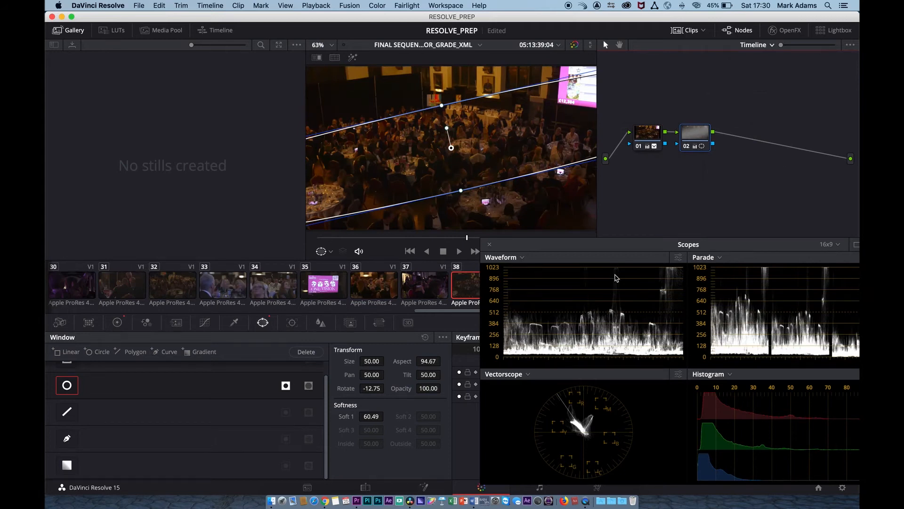
Step: Move the Scopes window clear of the clip thumbnails and playback controls
{"action": "left_click_drag", "start_coordinate": [593, 250], "coordinate": [644, 318]}
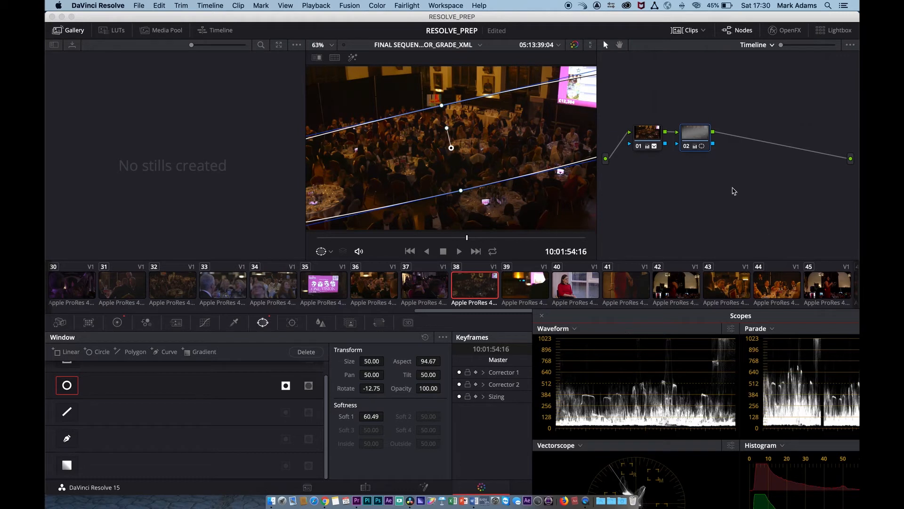
Step: Select node 01 and step through clips 39 to 41 to check the timeline grade on each
{"action": "left_click", "coordinate": [644, 140]}
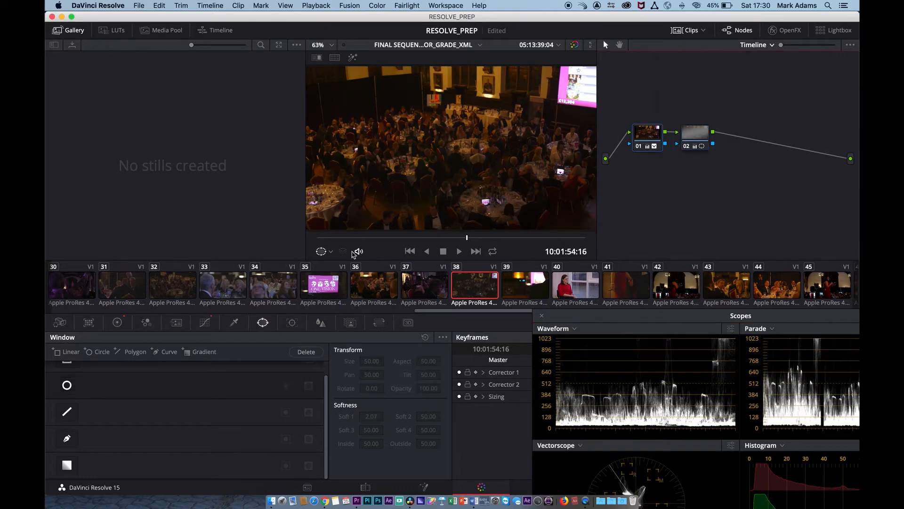
{"action": "left_click", "coordinate": [522, 288]}
{"action": "left_click", "coordinate": [575, 289]}
{"action": "left_click", "coordinate": [626, 288]}
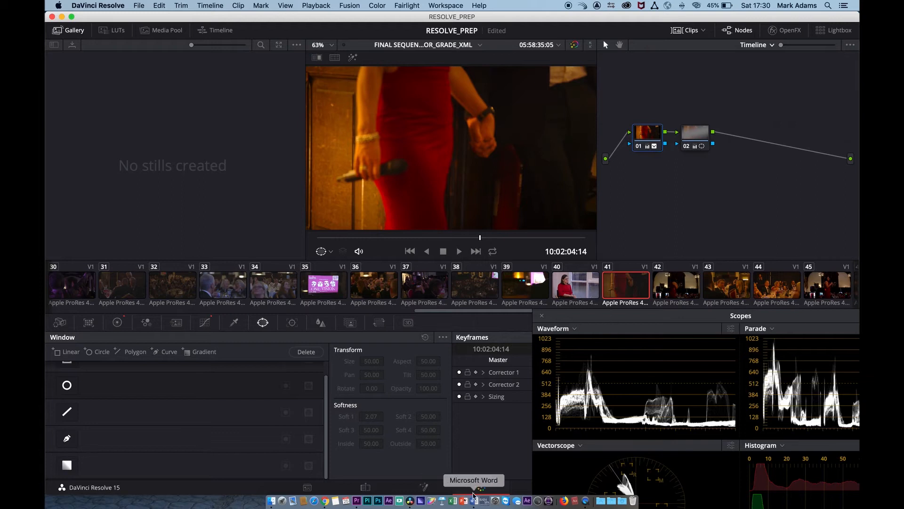
Step: Move the Scopes window clear of the keyframes, switch to the Deliver page and bring the V1 clips into view
{"action": "left_click_drag", "start_coordinate": [582, 318], "coordinate": [845, 380]}
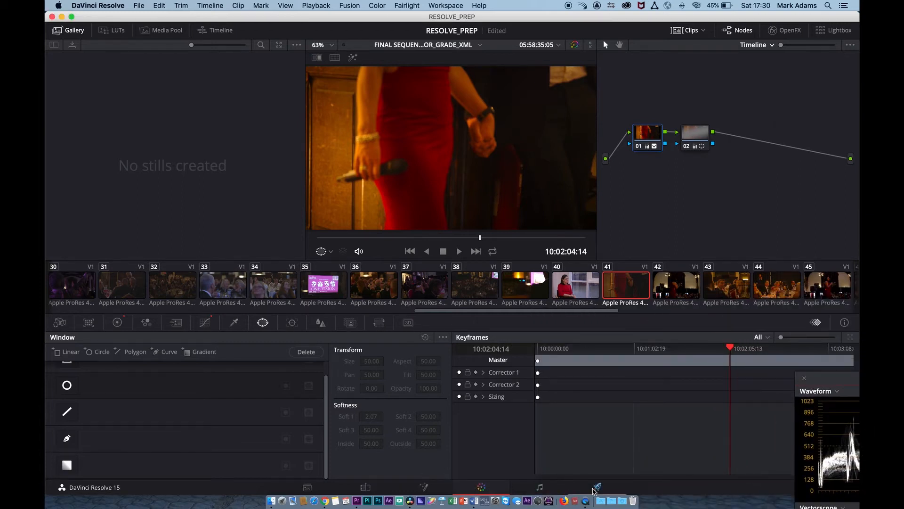
{"action": "left_click", "coordinate": [596, 487]}
{"action": "scroll", "coordinate": [358, 376], "scroll_direction": "up", "scroll_amount": 3}
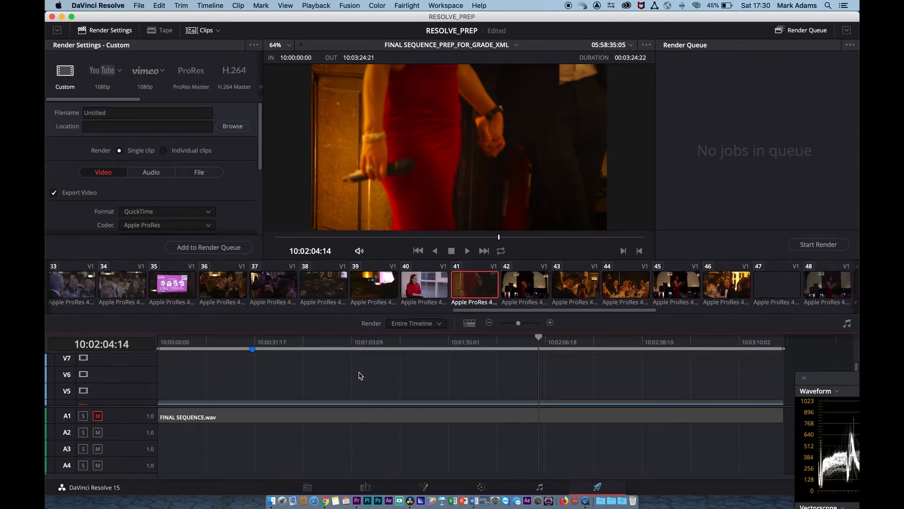
{"action": "scroll", "coordinate": [359, 375], "scroll_direction": "down", "scroll_amount": 2}
{"action": "scroll", "coordinate": [383, 396], "scroll_direction": "down", "scroll_amount": 1}
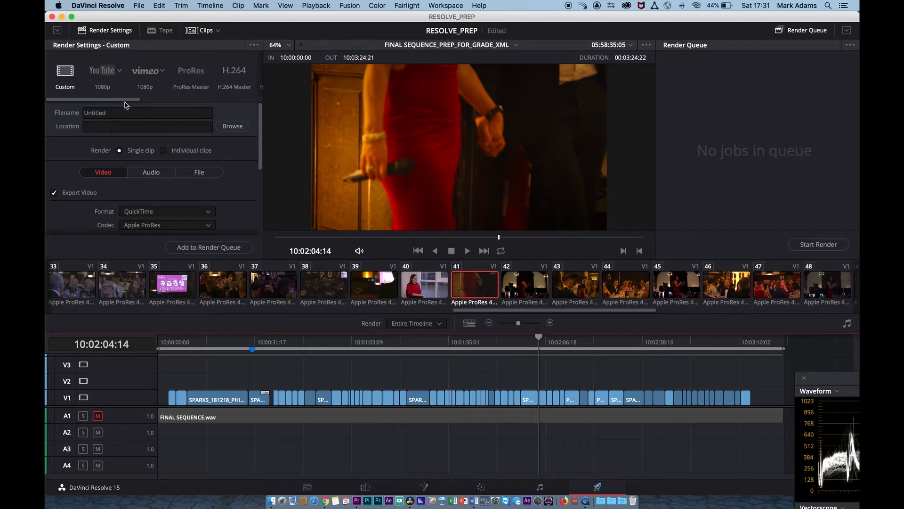
Step: Review the custom render settings and choose the Premiere XML render preset
{"action": "mouse_move", "coordinate": [119, 99]}
{"action": "left_mouse_down"}
{"action": "mouse_move", "coordinate": [264, 100]}
{"action": "mouse_move", "coordinate": [104, 89]}
{"action": "left_mouse_up"}
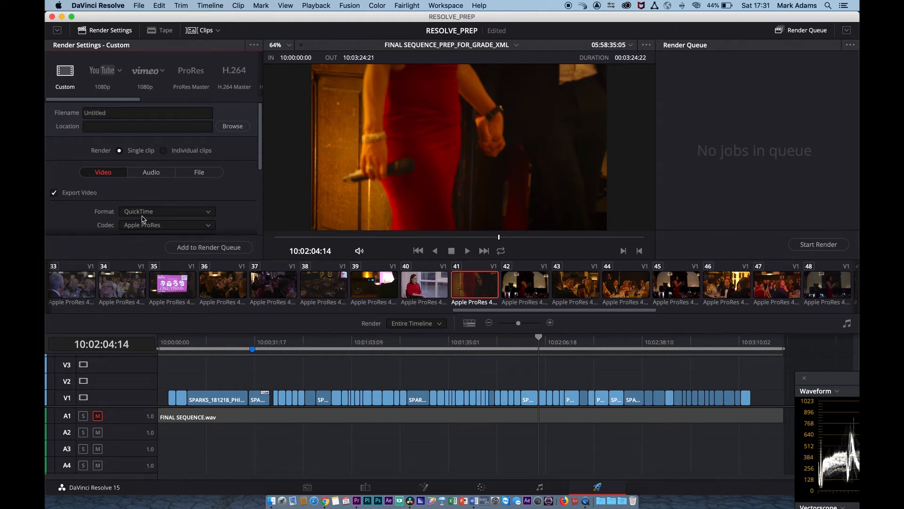
{"action": "scroll", "coordinate": [235, 181], "scroll_direction": "down", "scroll_amount": 3}
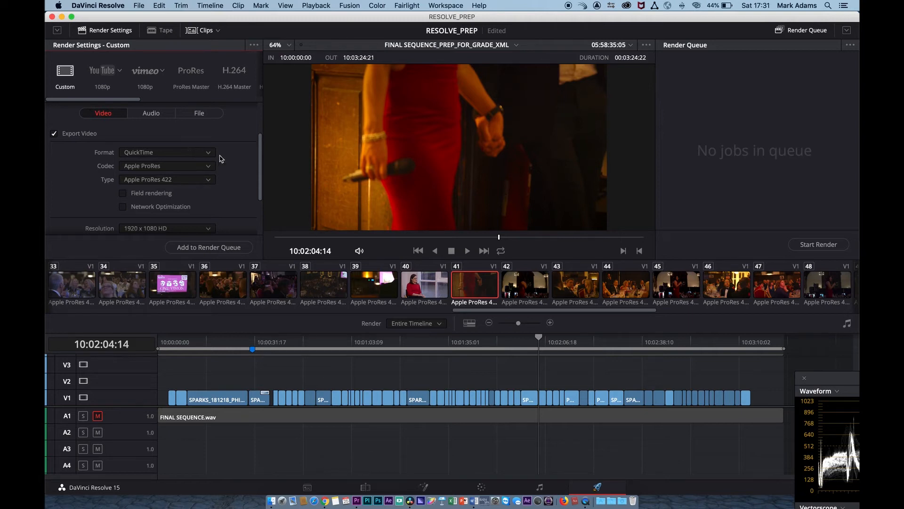
{"action": "scroll", "coordinate": [232, 166], "scroll_direction": "down", "scroll_amount": 3}
{"action": "scroll", "coordinate": [236, 168], "scroll_direction": "up", "scroll_amount": 6}
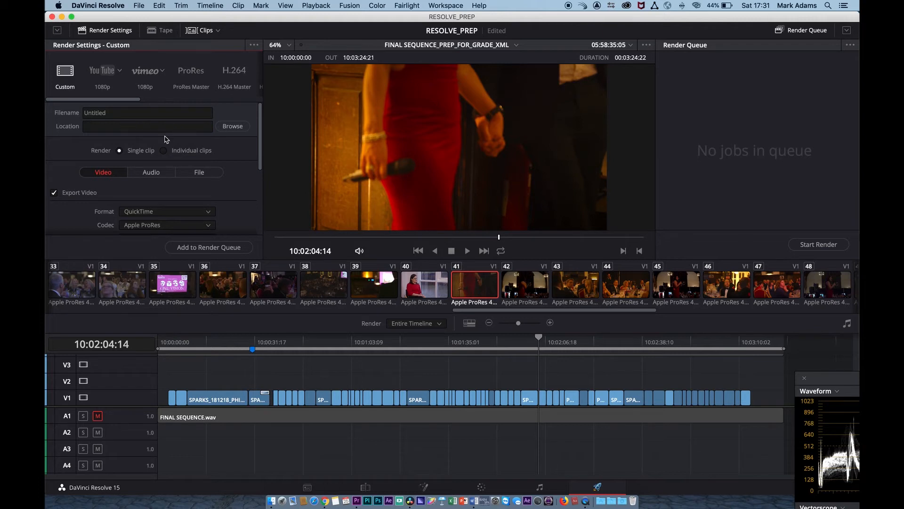
{"action": "left_click_drag", "start_coordinate": [122, 100], "coordinate": [240, 105]}
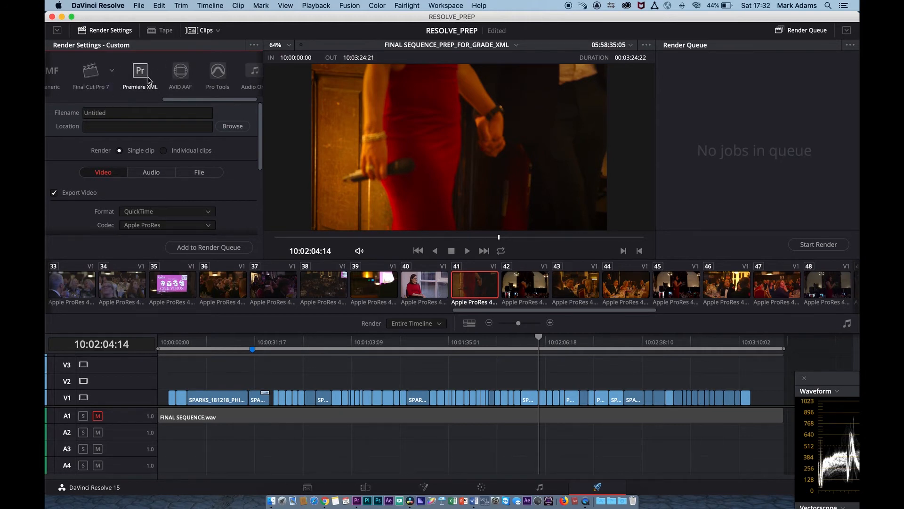
{"action": "left_click", "coordinate": [112, 72]}
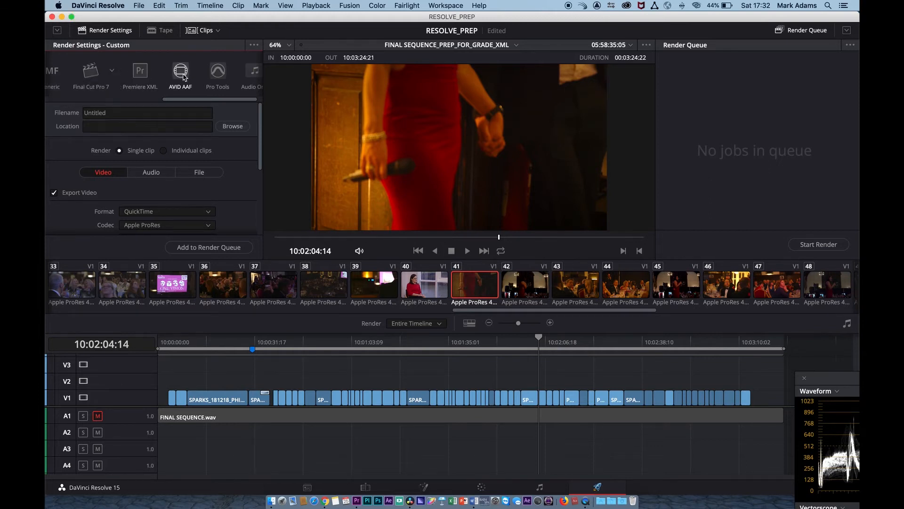
{"action": "left_click", "coordinate": [141, 73]}
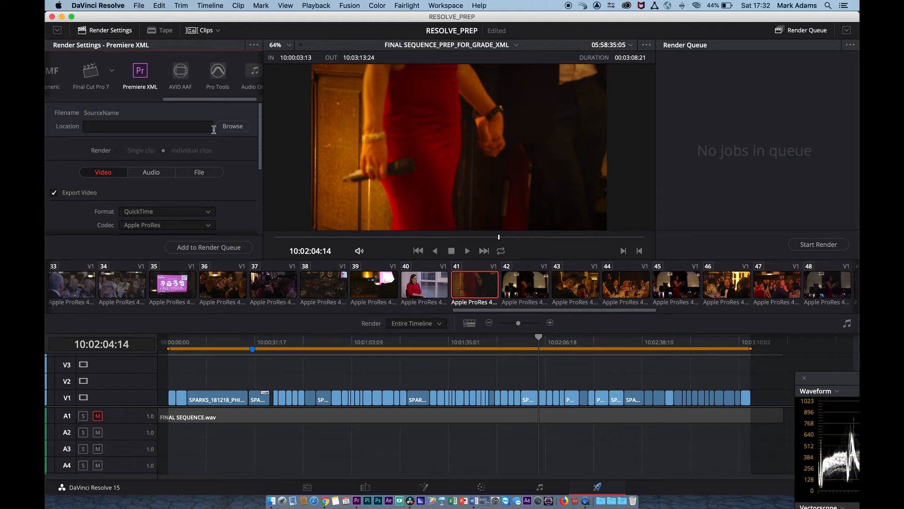
Step: Create a folder named SPARKS_APPROVED_CLIENT_250120 inside the EOE folder and set it as the render location
{"action": "left_click", "coordinate": [239, 128]}
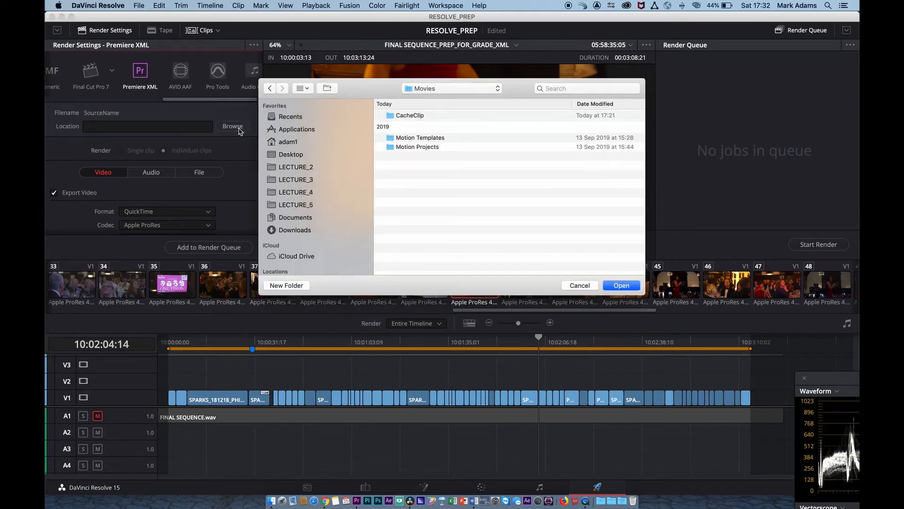
{"action": "scroll", "coordinate": [305, 198], "scroll_direction": "down", "scroll_amount": 2}
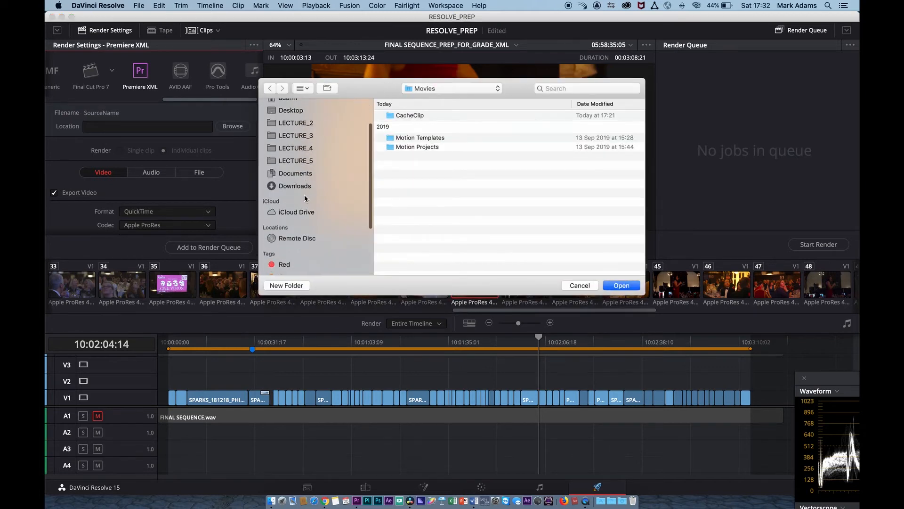
{"action": "scroll", "coordinate": [305, 194], "scroll_direction": "up", "scroll_amount": 3}
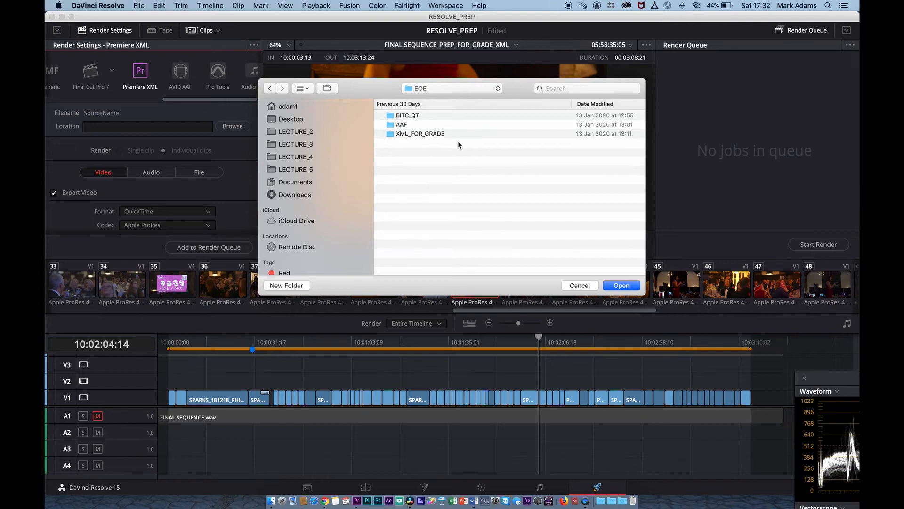
{"action": "left_click", "coordinate": [287, 285]}
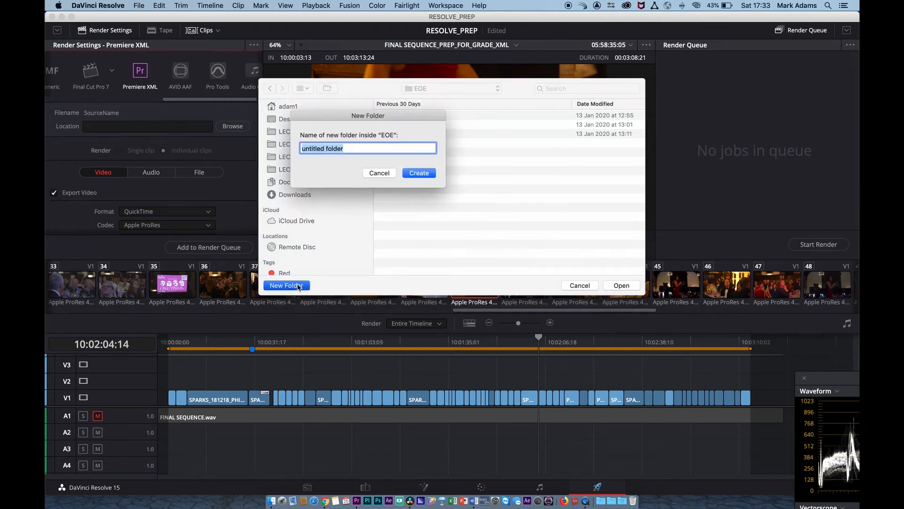
{"action": "type", "text": "SPARKS"}
{"action": "type", "text": "_APPRO"}
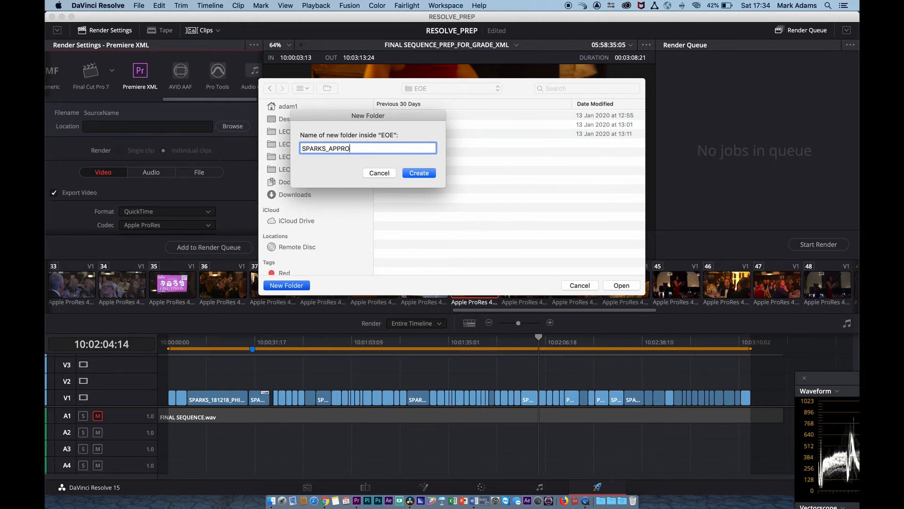
{"action": "type", "text": "VED_CLIENT_250120"}
{"action": "left_click", "coordinate": [422, 174]}
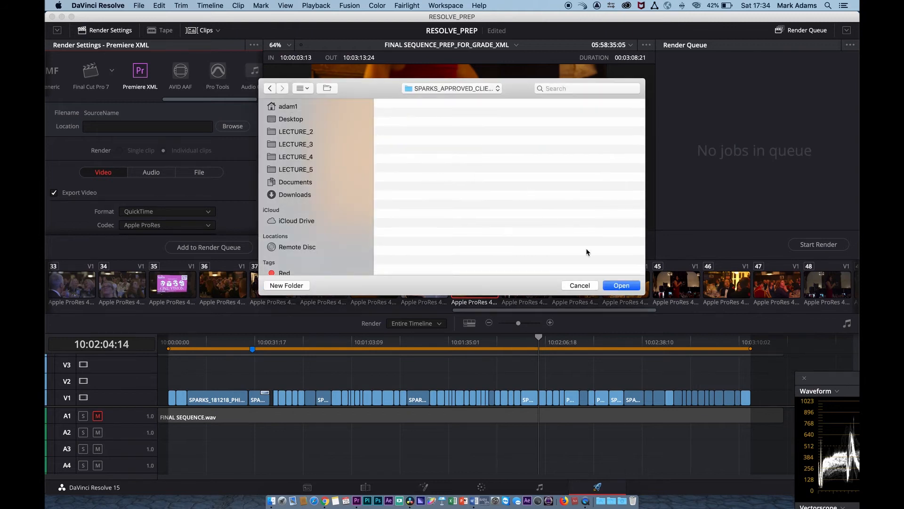
{"action": "left_click", "coordinate": [622, 286]}
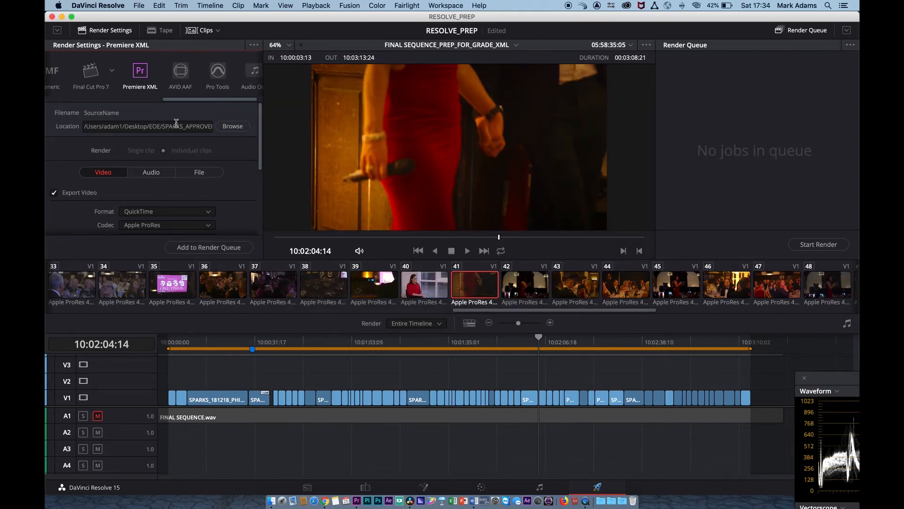
Step: Check the video export settings and add 25 frame handles in the advanced settings
{"action": "scroll", "coordinate": [238, 165], "scroll_direction": "down", "scroll_amount": 3}
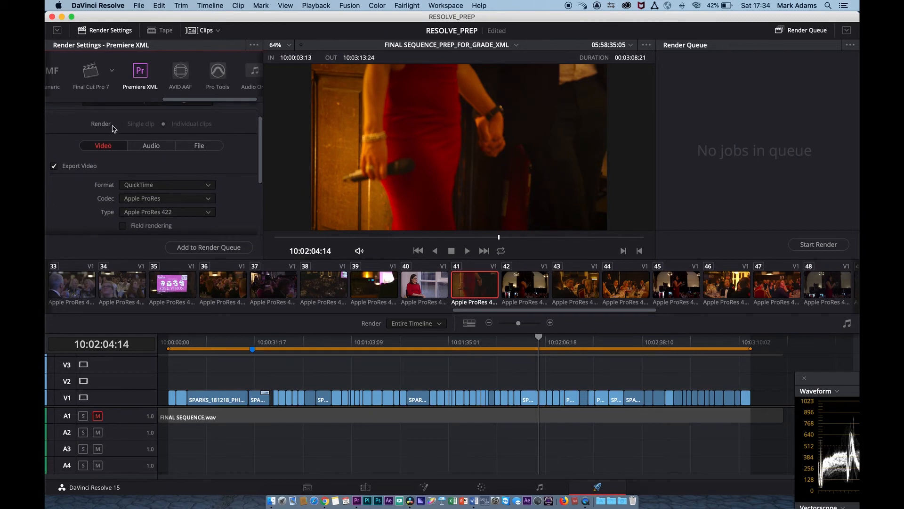
{"action": "scroll", "coordinate": [193, 158], "scroll_direction": "up", "scroll_amount": 2}
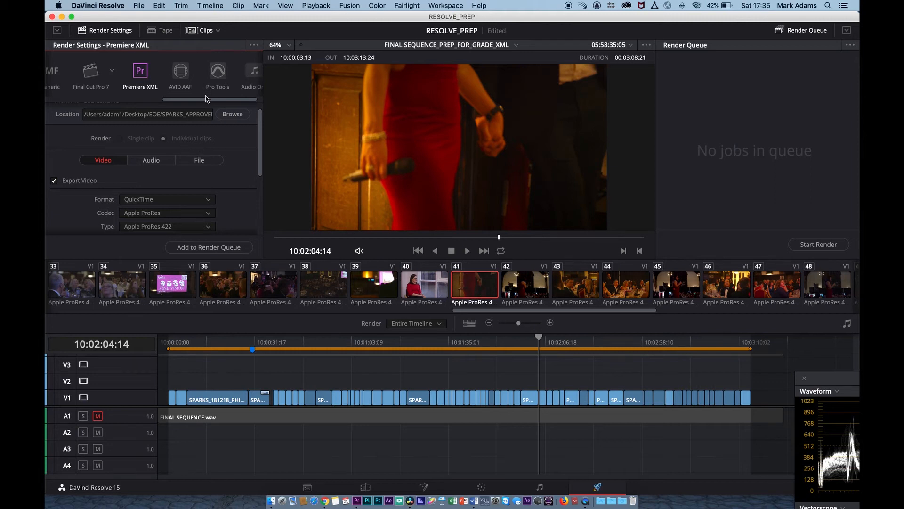
{"action": "scroll", "coordinate": [232, 163], "scroll_direction": "down", "scroll_amount": 3}
{"action": "scroll", "coordinate": [232, 164], "scroll_direction": "down", "scroll_amount": 1}
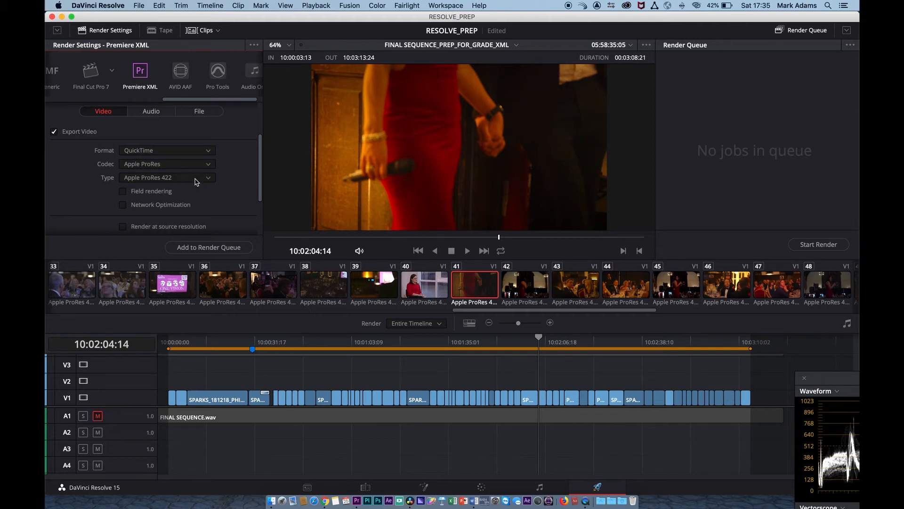
{"action": "scroll", "coordinate": [241, 168], "scroll_direction": "down", "scroll_amount": 1}
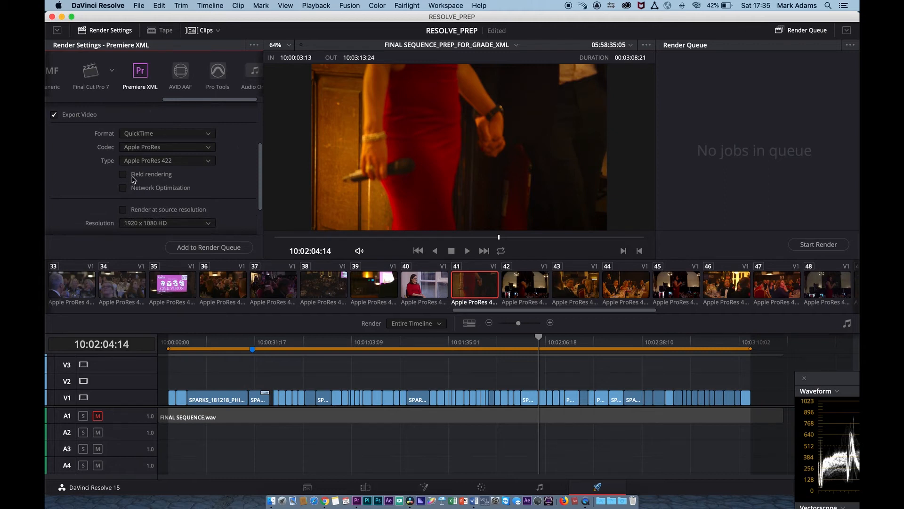
{"action": "scroll", "coordinate": [222, 173], "scroll_direction": "down", "scroll_amount": 3}
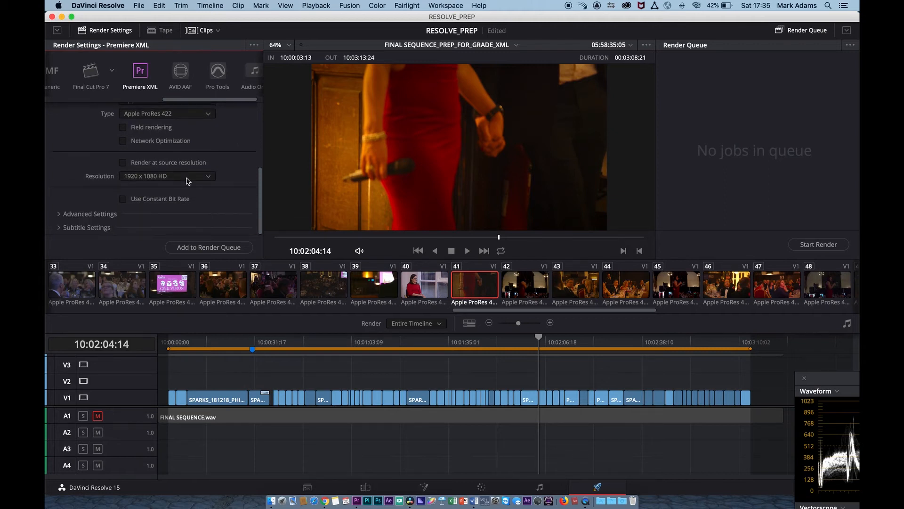
{"action": "left_click", "coordinate": [62, 214]}
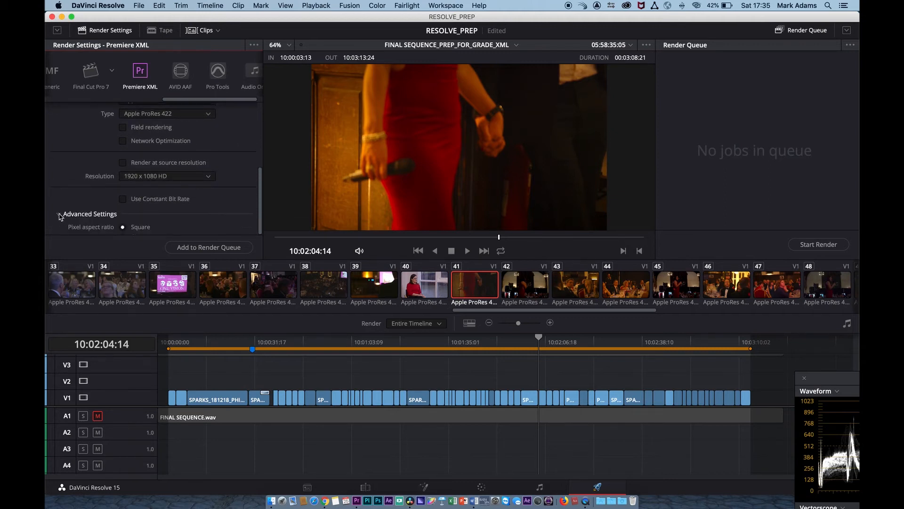
{"action": "scroll", "coordinate": [205, 165], "scroll_direction": "down", "scroll_amount": 4}
{"action": "scroll", "coordinate": [204, 165], "scroll_direction": "down", "scroll_amount": 8}
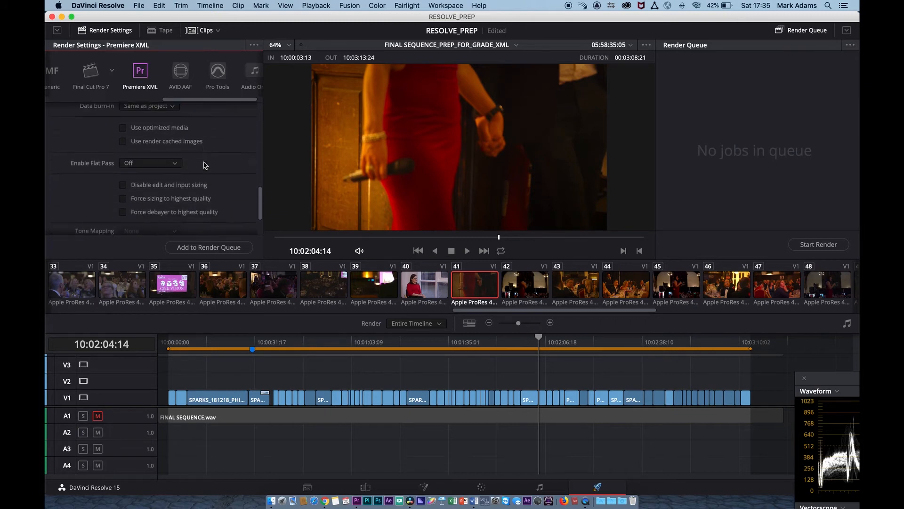
{"action": "left_click", "coordinate": [127, 208]}
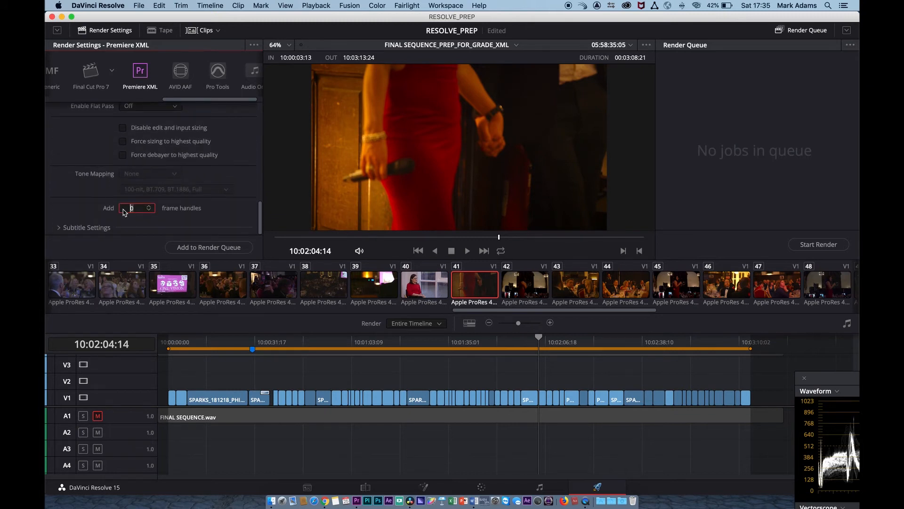
{"action": "key", "text": "BackSpace"}
{"action": "type", "text": "25"}
{"action": "left_click", "coordinate": [230, 218]}
Step: Go to clip 10 on V1 at 10:00:50:17 and examine the preset's audio and file render settings
{"action": "left_click", "coordinate": [312, 346]}
{"action": "left_click", "coordinate": [311, 399]}
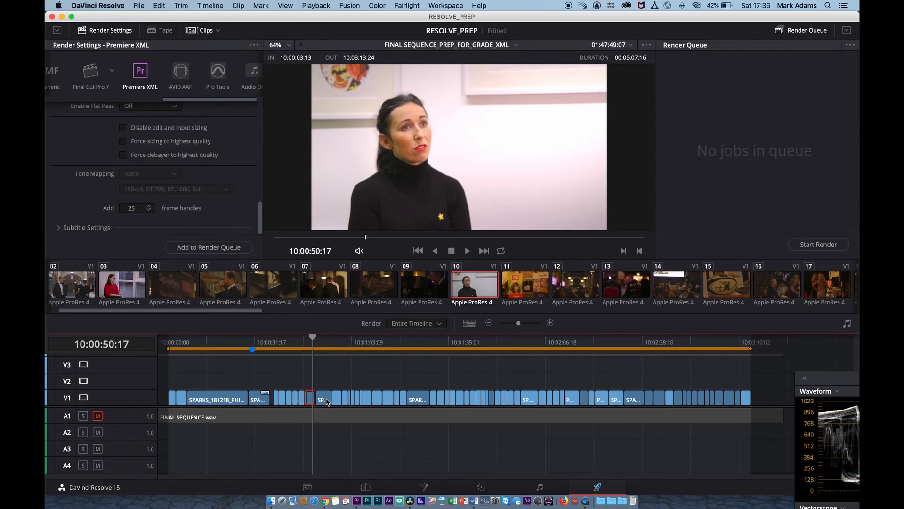
{"action": "scroll", "coordinate": [126, 165], "scroll_direction": "up", "scroll_amount": 8}
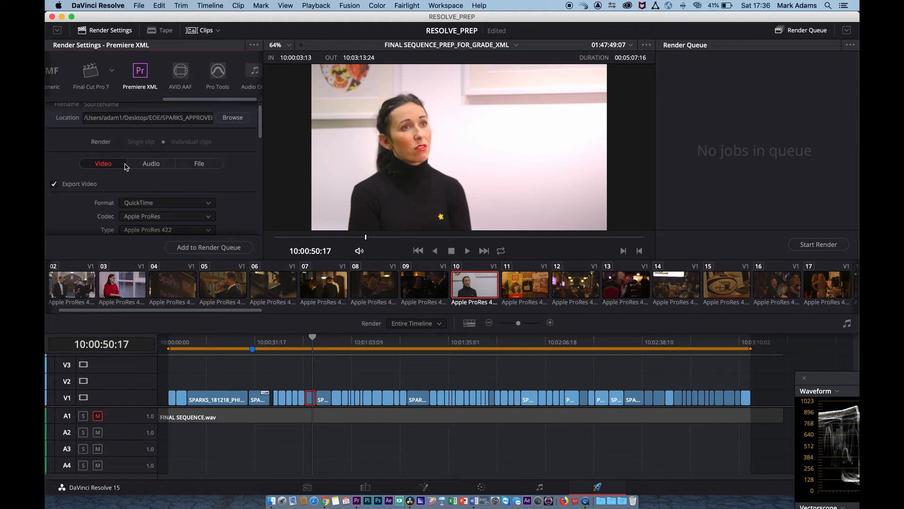
{"action": "left_click", "coordinate": [154, 166]}
{"action": "scroll", "coordinate": [225, 165], "scroll_direction": "down", "scroll_amount": 2}
{"action": "scroll", "coordinate": [225, 165], "scroll_direction": "up", "scroll_amount": 2}
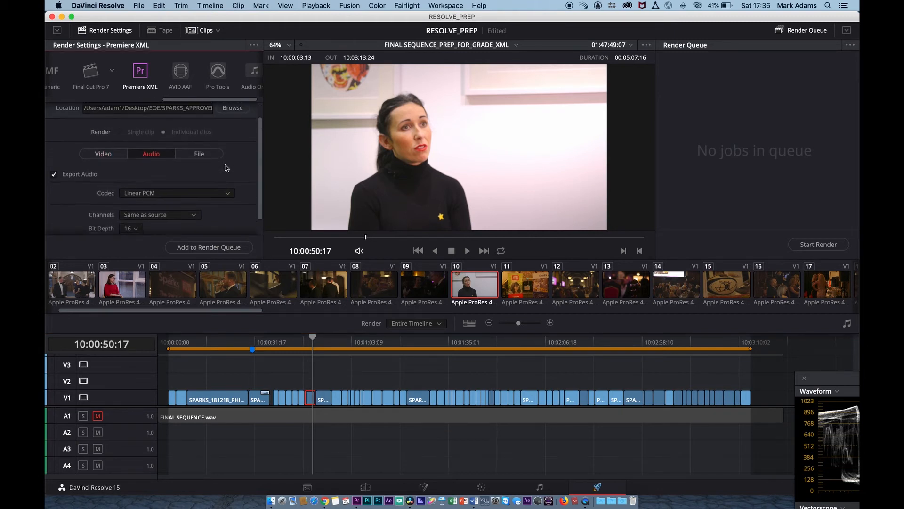
{"action": "left_click", "coordinate": [199, 157]}
{"action": "scroll", "coordinate": [200, 151], "scroll_direction": "down", "scroll_amount": 3}
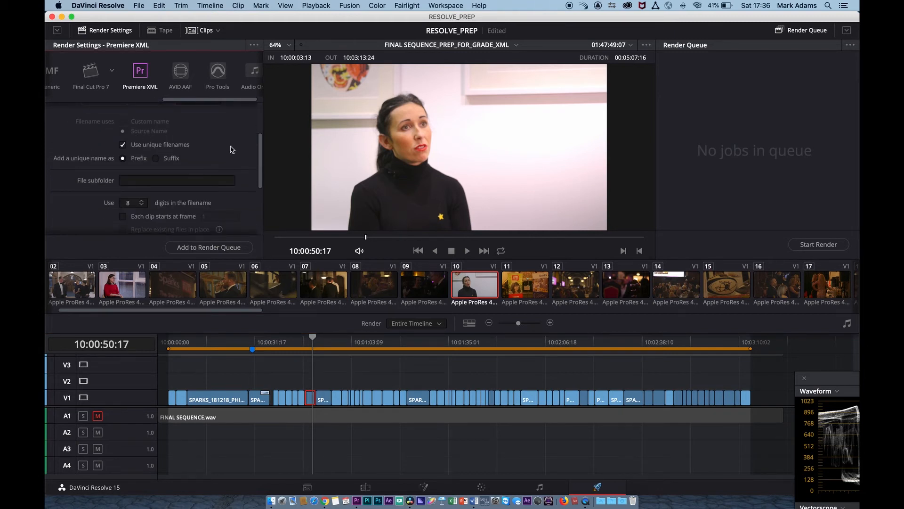
{"action": "scroll", "coordinate": [229, 149], "scroll_direction": "down", "scroll_amount": 3}
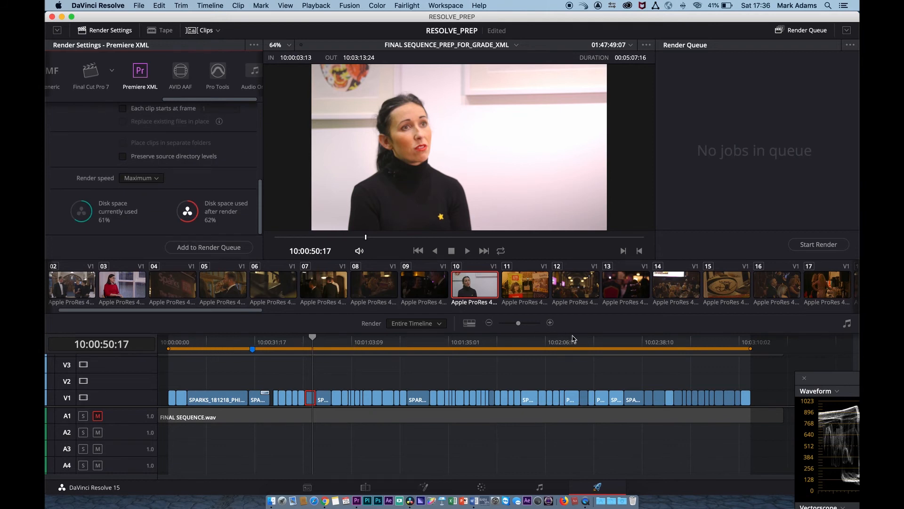
Step: Add the entire timeline to the render queue with the Premiere XML settings and render the job
{"action": "right_click", "coordinate": [532, 346]}
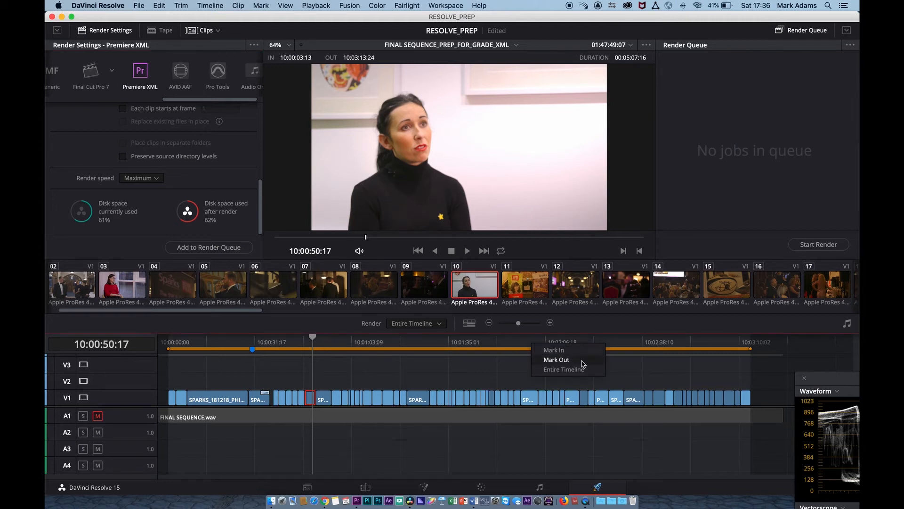
{"action": "left_click", "coordinate": [593, 376]}
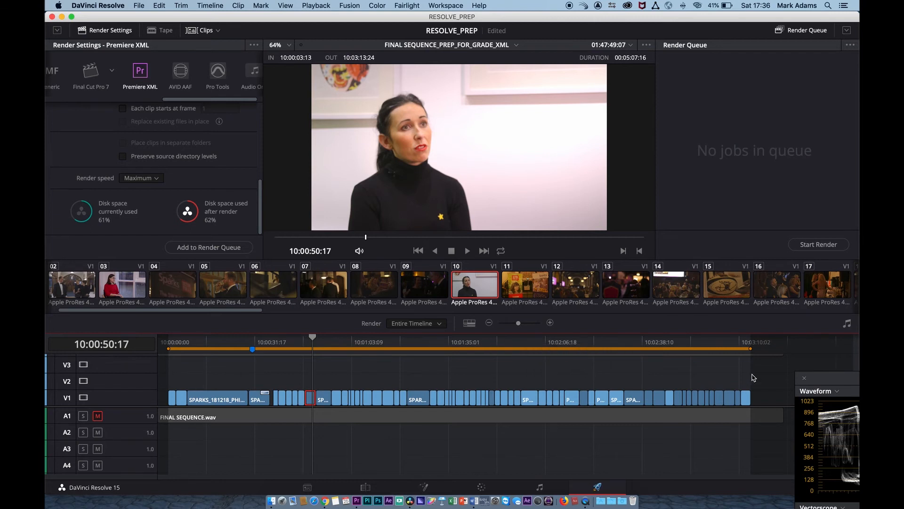
{"action": "left_click", "coordinate": [201, 249]}
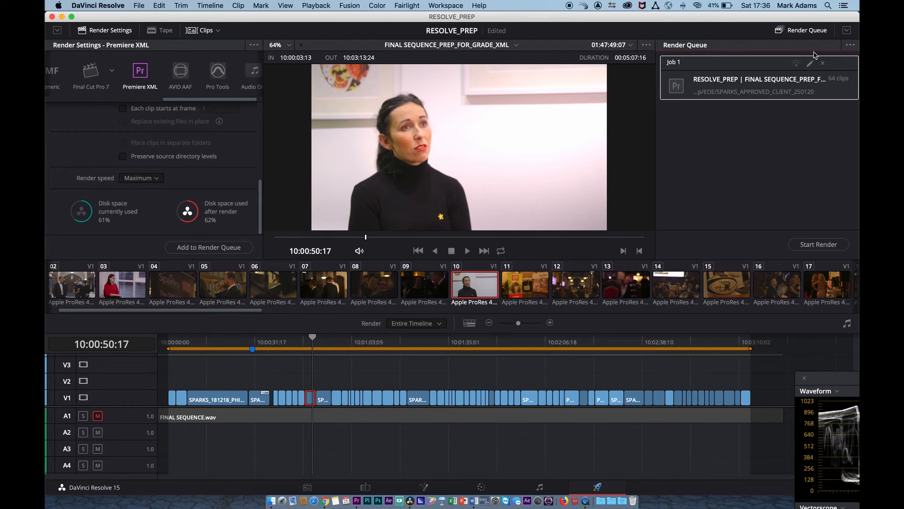
{"action": "left_click", "coordinate": [819, 244]}
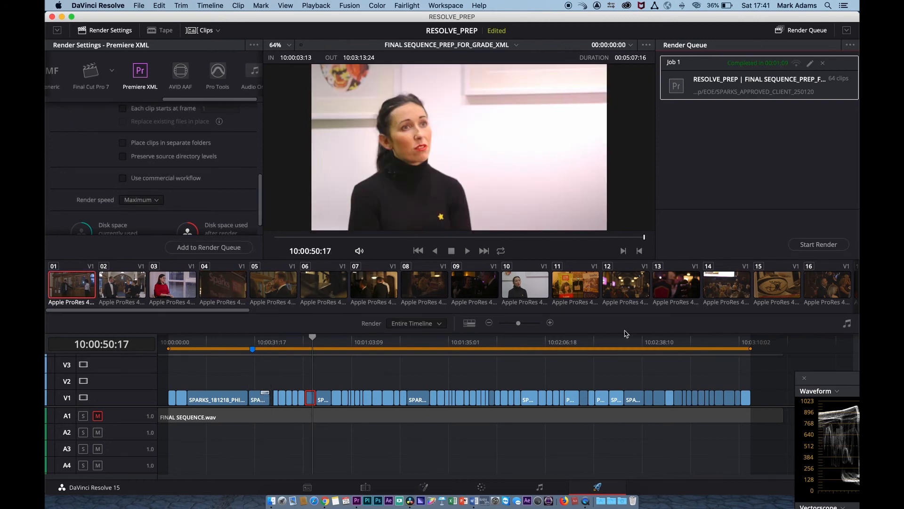
Step: Switch to Premiere Pro and create a bin named RESOLVE_GRADED inside the 1_SEQUENCES bin
{"action": "key", "text": "super+h"}
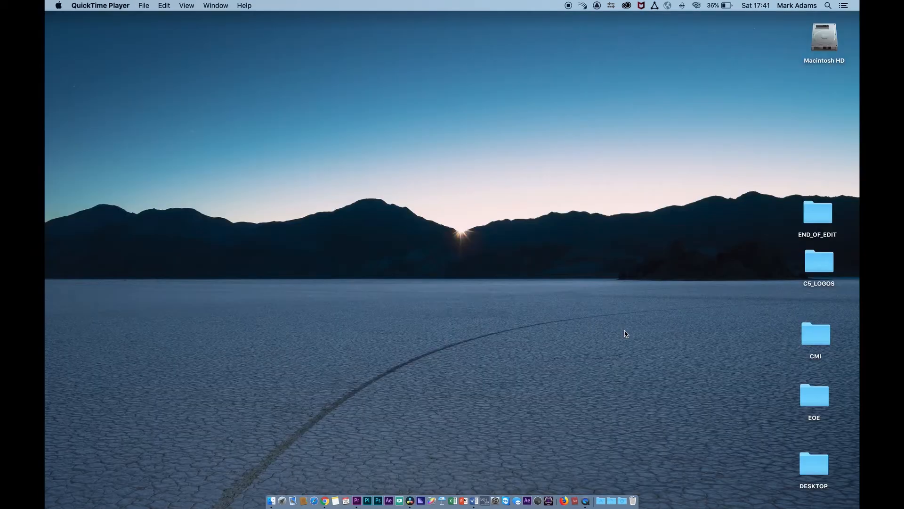
{"action": "left_click", "coordinate": [356, 500]}
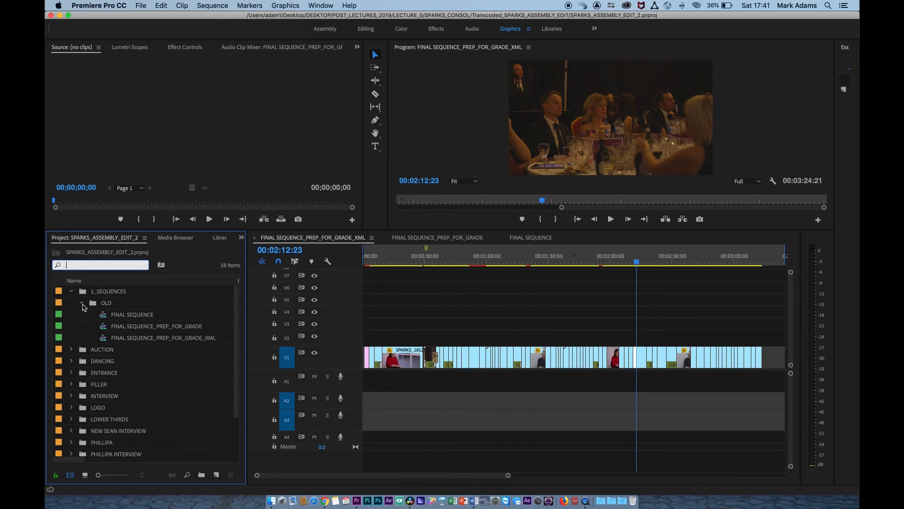
{"action": "left_click", "coordinate": [72, 291]}
{"action": "left_click", "coordinate": [71, 292]}
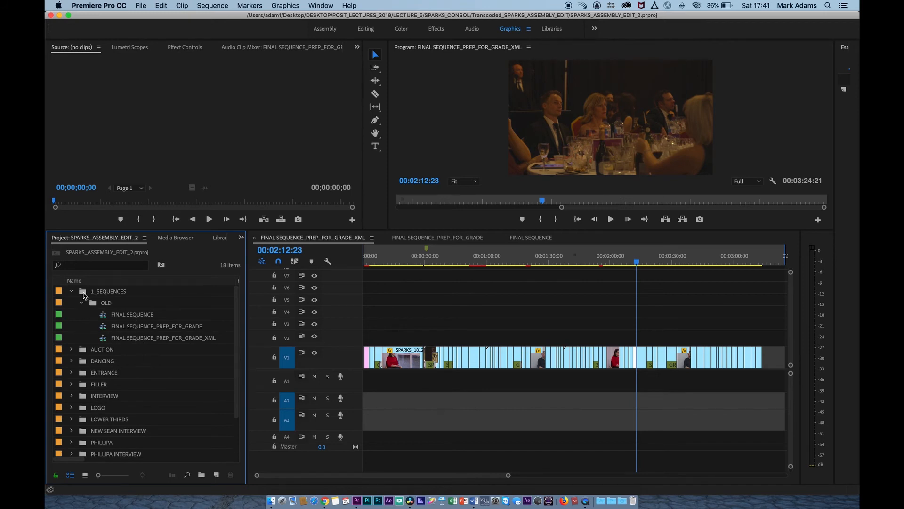
{"action": "double_click", "coordinate": [83, 293]}
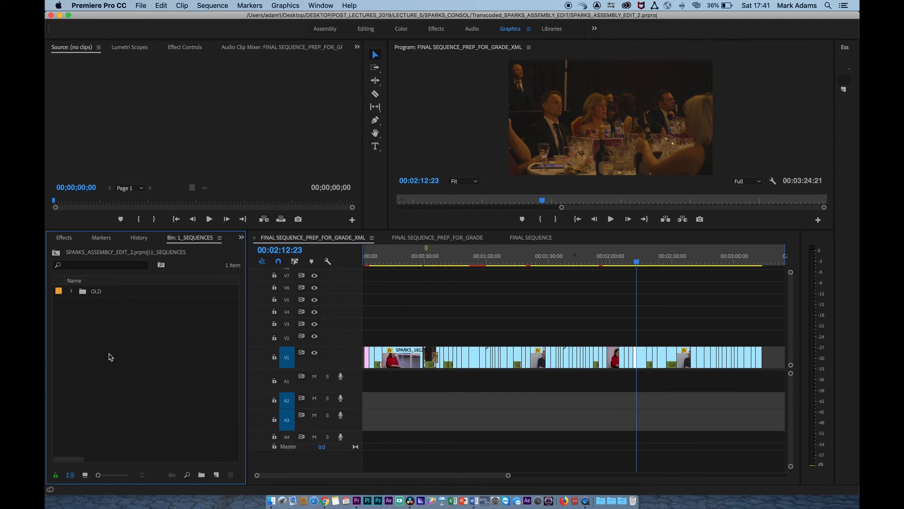
{"action": "left_click", "coordinate": [202, 475]}
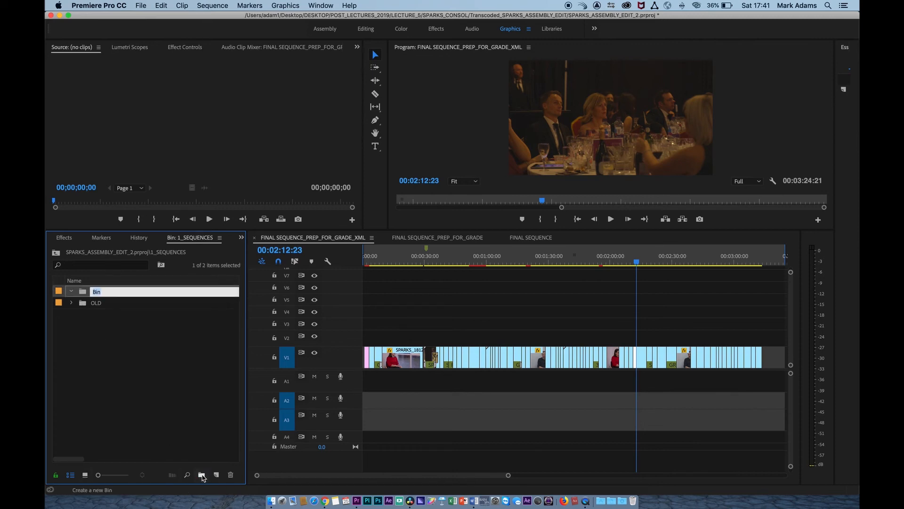
{"action": "type", "text": "RESOLVE_GRADE"}
{"action": "type", "text": "D"}
Step: Import the Resolve-rendered XML file from the SPARKS_APPROVED_CLIENT_250120 folder in EOE into the RESOLVE_GRADED bin
{"action": "right_click", "coordinate": [120, 323]}
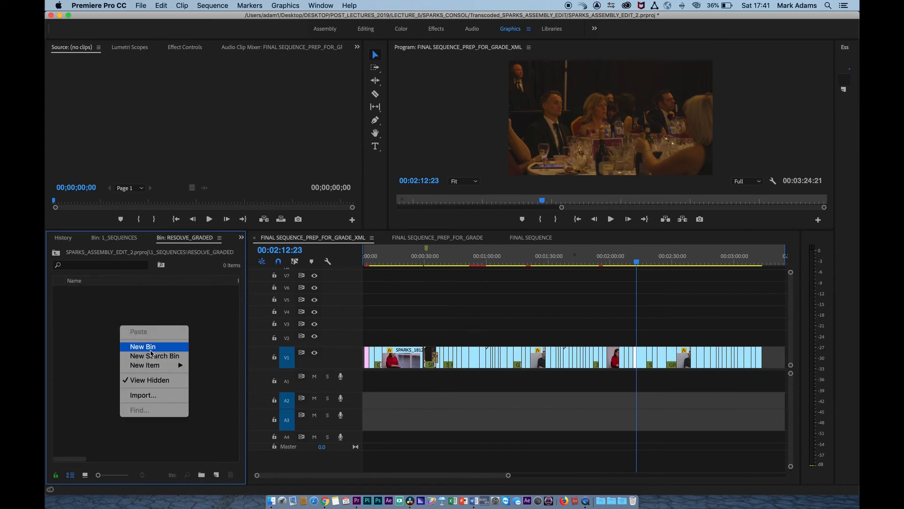
{"action": "left_click", "coordinate": [159, 399]}
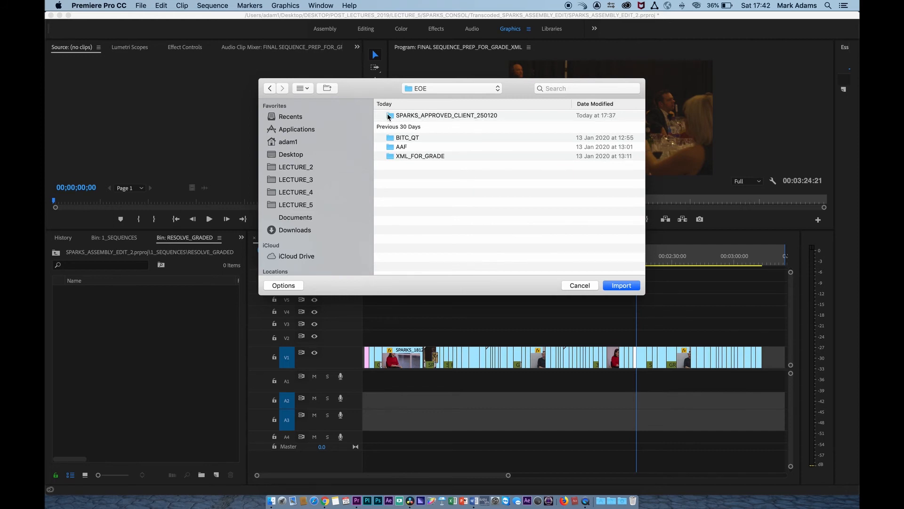
{"action": "double_click", "coordinate": [389, 116]}
{"action": "left_click_drag", "start_coordinate": [523, 89], "coordinate": [481, 36]}
{"action": "left_click_drag", "start_coordinate": [603, 236], "coordinate": [690, 423]}
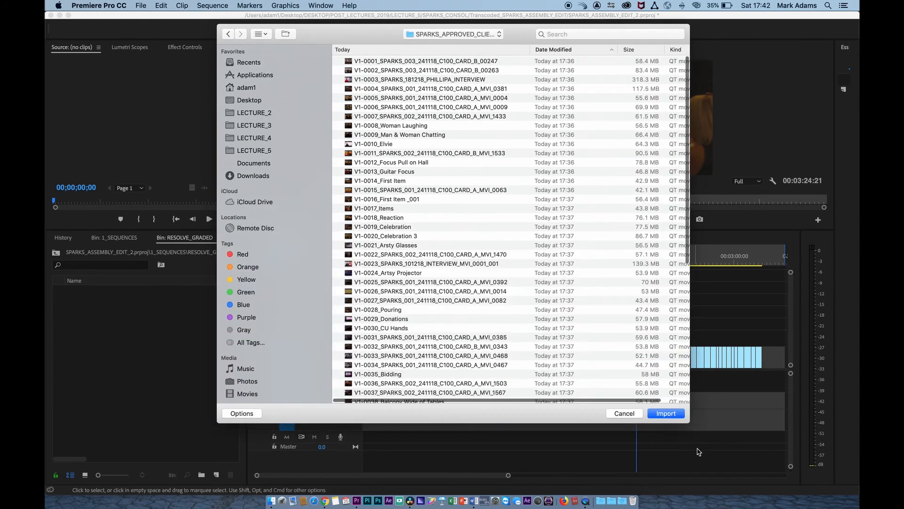
{"action": "scroll", "coordinate": [433, 153], "scroll_direction": "down", "scroll_amount": 10}
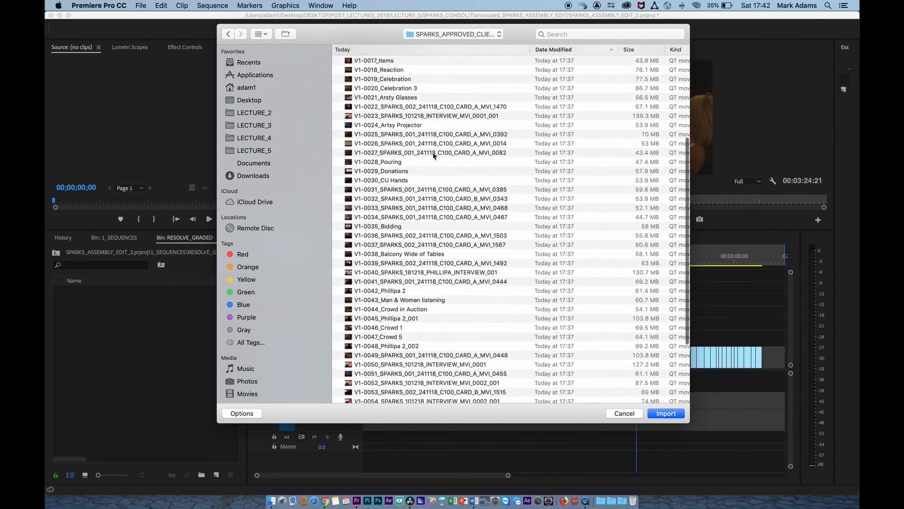
{"action": "scroll", "coordinate": [434, 155], "scroll_direction": "up", "scroll_amount": 10}
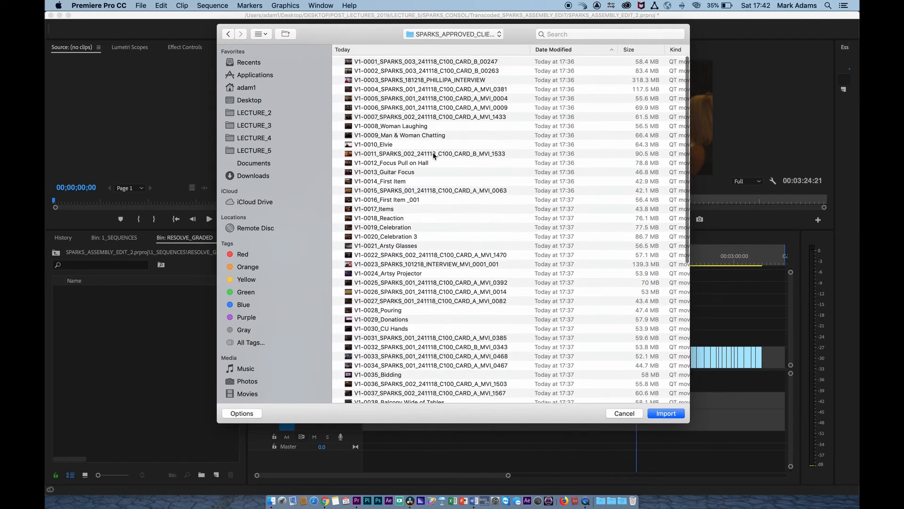
{"action": "scroll", "coordinate": [412, 188], "scroll_direction": "down", "scroll_amount": 10}
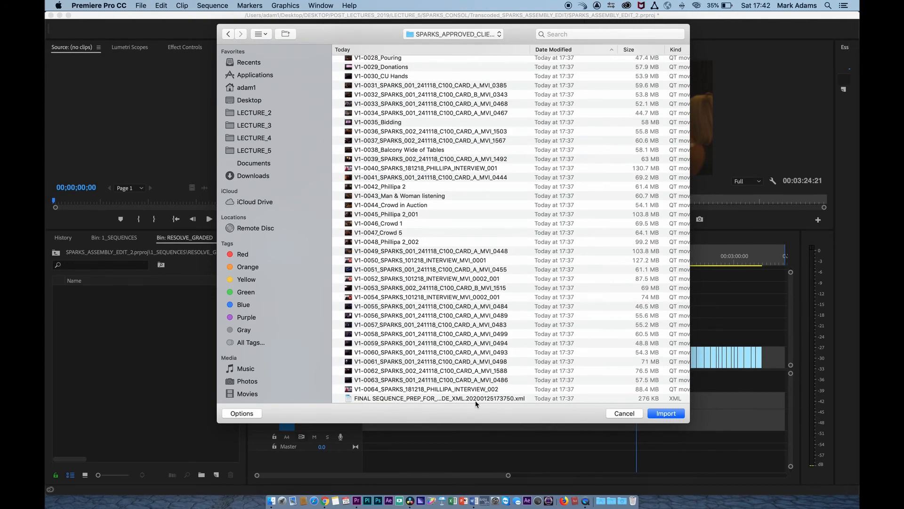
{"action": "left_click", "coordinate": [353, 400]}
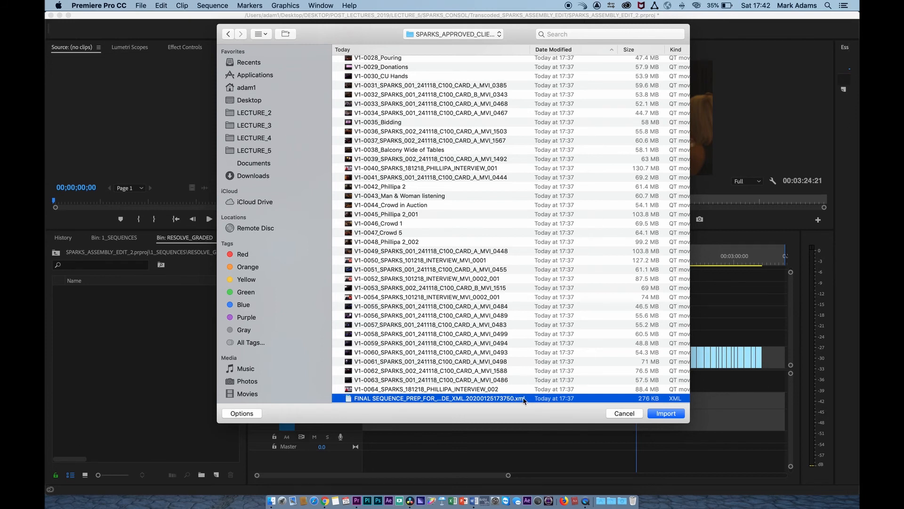
{"action": "left_click", "coordinate": [673, 415]}
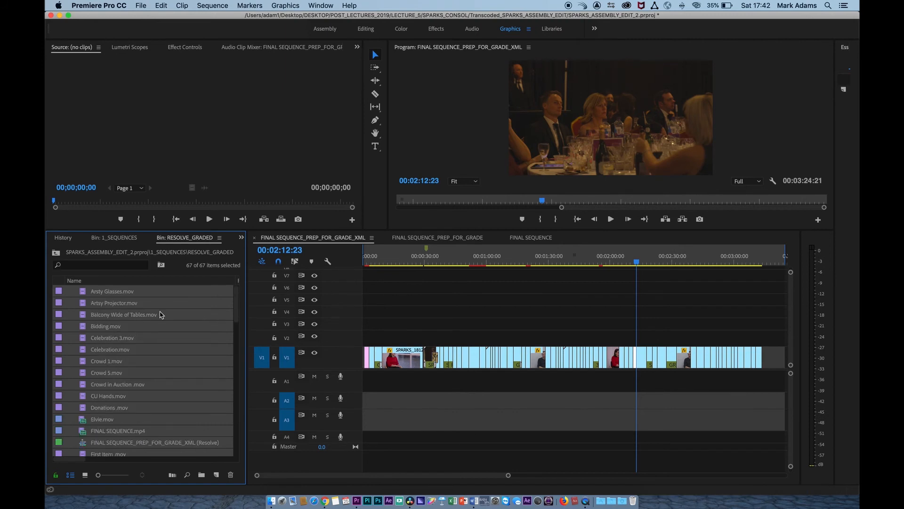
Step: Load the graded Bidding.mov clip from the bin into the source monitor and play part of it
{"action": "left_click", "coordinate": [89, 335]}
{"action": "double_click", "coordinate": [84, 328]}
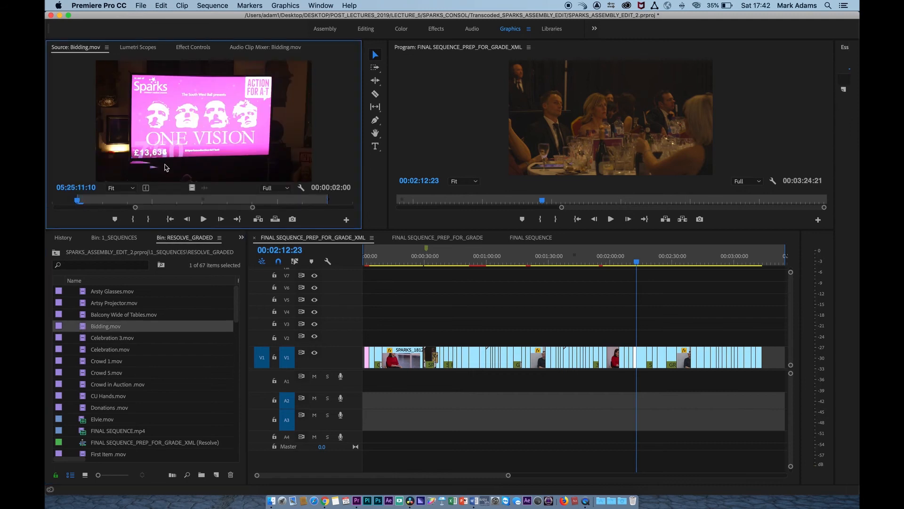
{"action": "left_click", "coordinate": [203, 220]}
{"action": "left_click", "coordinate": [203, 219]}
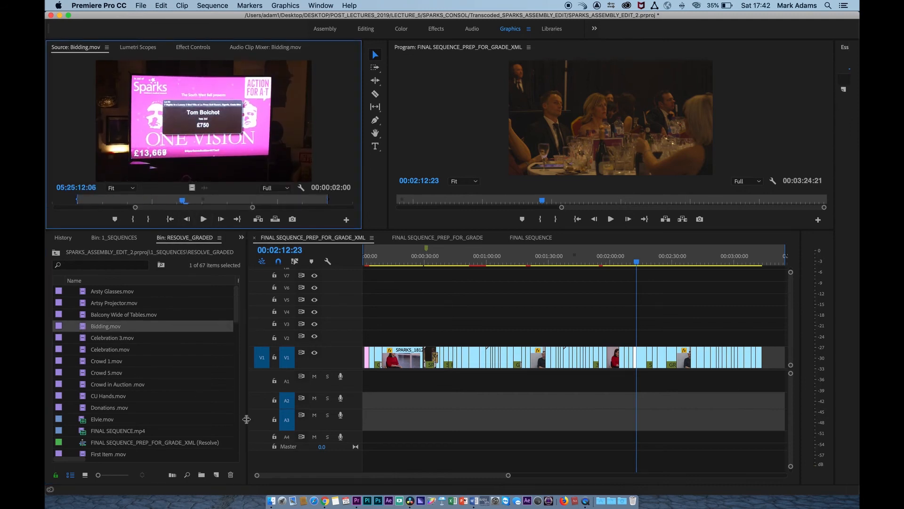
Step: Widen the RESOLVE_GRADED bin and look through its metadata columns for codec information
{"action": "left_click_drag", "start_coordinate": [246, 421], "coordinate": [358, 422]}
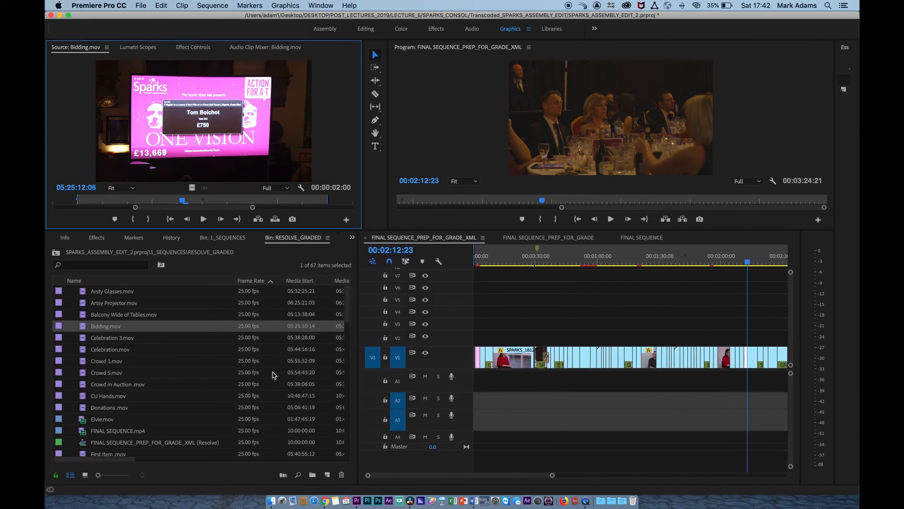
{"action": "scroll", "coordinate": [264, 384], "scroll_direction": "right", "scroll_amount": 3}
{"action": "scroll", "coordinate": [264, 384], "scroll_direction": "right", "scroll_amount": 3}
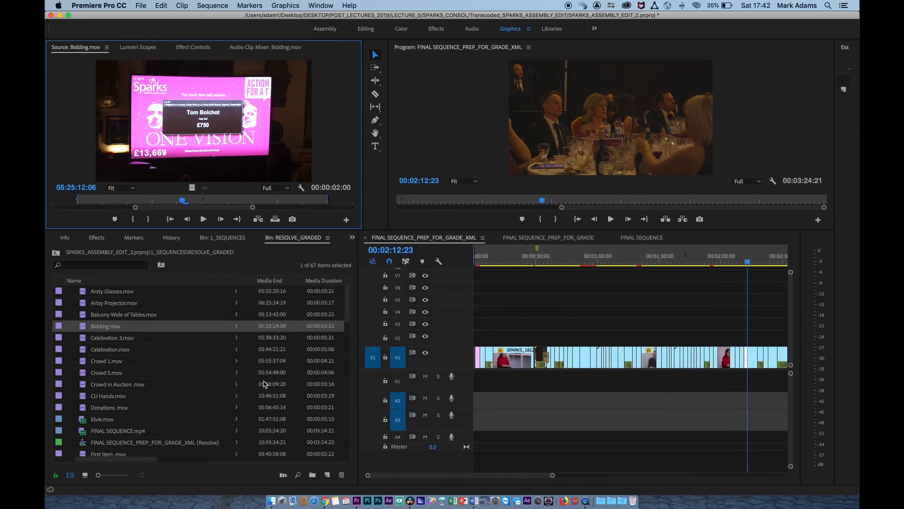
{"action": "scroll", "coordinate": [265, 384], "scroll_direction": "right", "scroll_amount": 8}
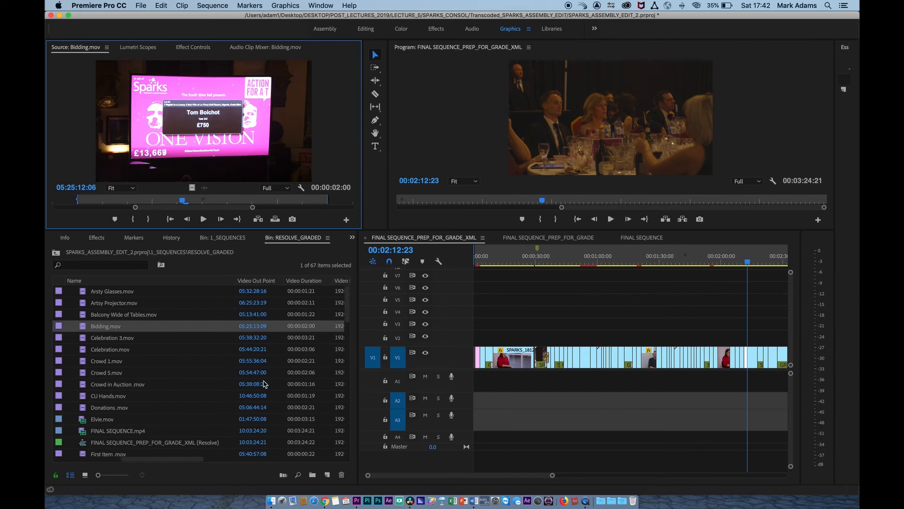
{"action": "scroll", "coordinate": [264, 383], "scroll_direction": "right", "scroll_amount": 5}
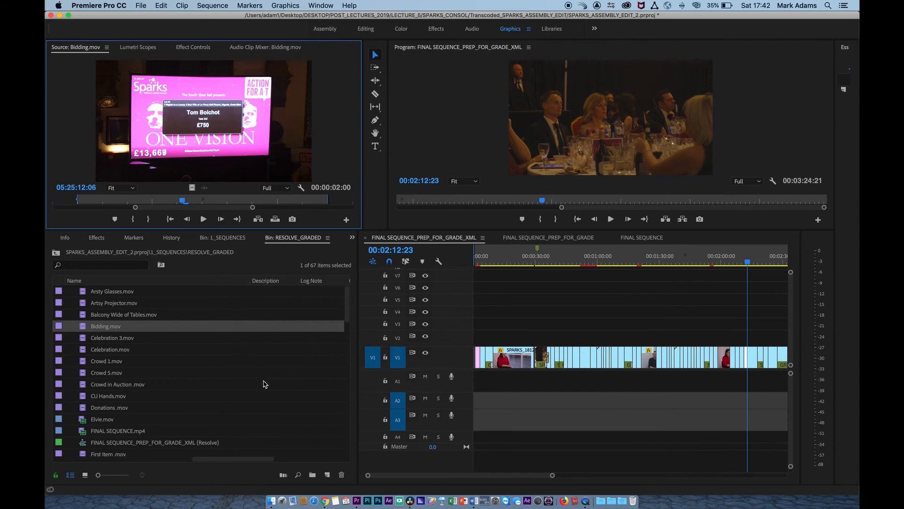
{"action": "scroll", "coordinate": [264, 384], "scroll_direction": "right", "scroll_amount": 4}
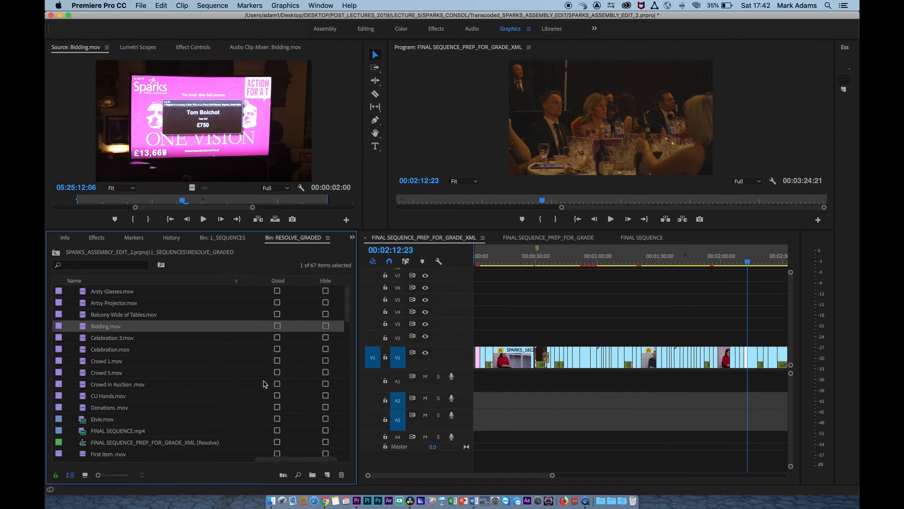
{"action": "scroll", "coordinate": [264, 383], "scroll_direction": "left", "scroll_amount": 15}
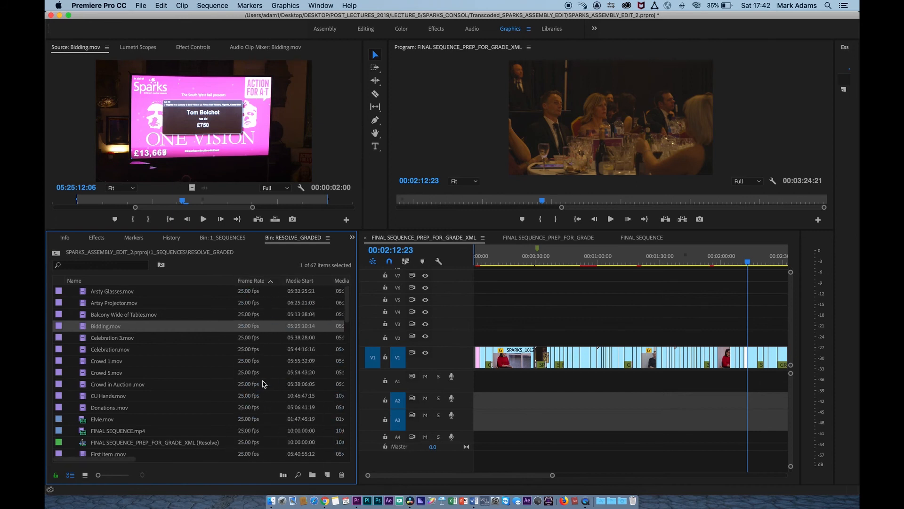
Step: Narrow the bin's Name column and add the Premiere Pro project metadata property Video Codec to the displayed columns
{"action": "left_click_drag", "start_coordinate": [238, 282], "coordinate": [194, 282]}
{"action": "right_click", "coordinate": [283, 282]}
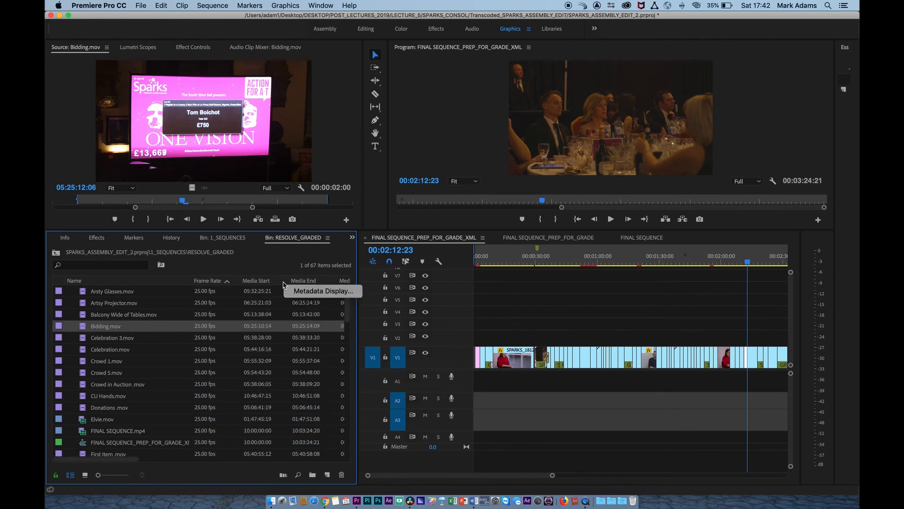
{"action": "right_click", "coordinate": [254, 283]}
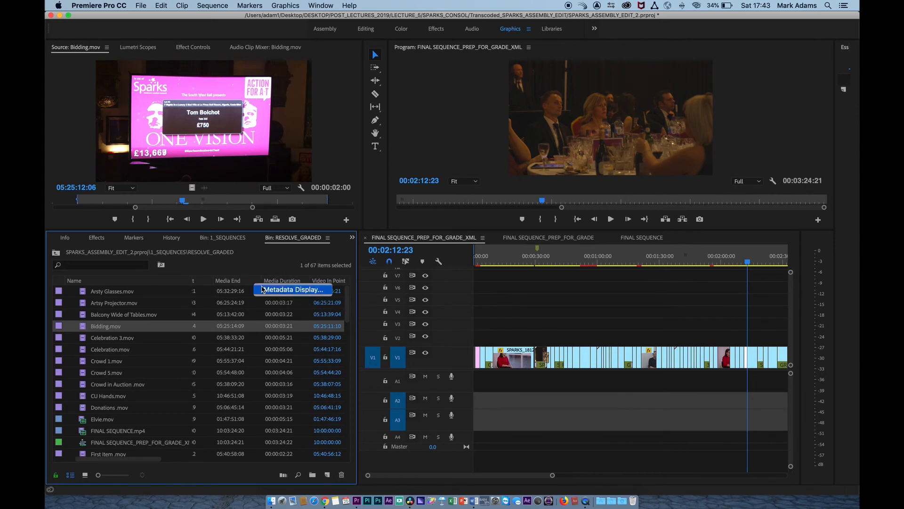
{"action": "left_click", "coordinate": [263, 287]}
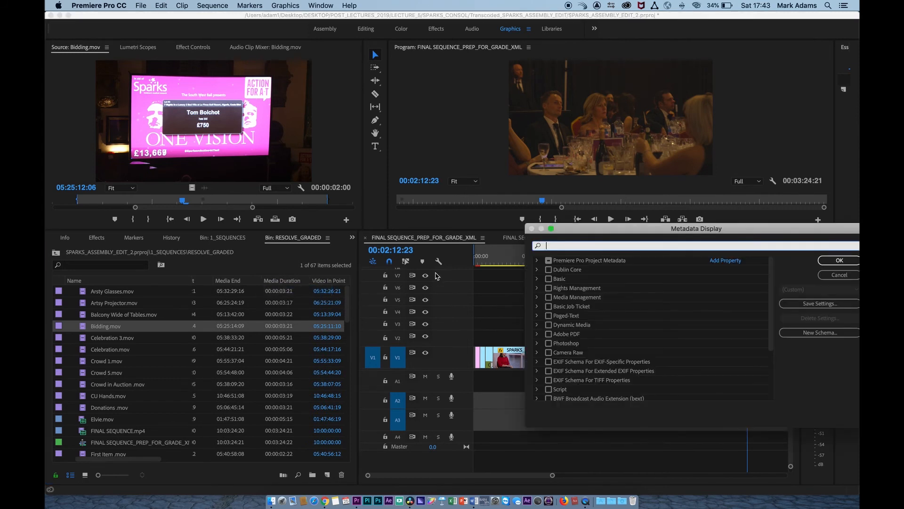
{"action": "left_click_drag", "start_coordinate": [588, 225], "coordinate": [503, 200]}
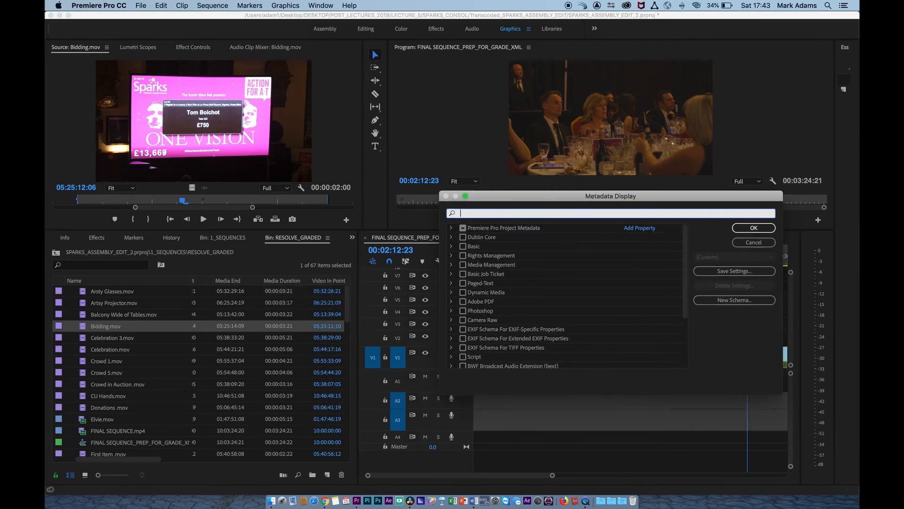
{"action": "type", "text": "COD"}
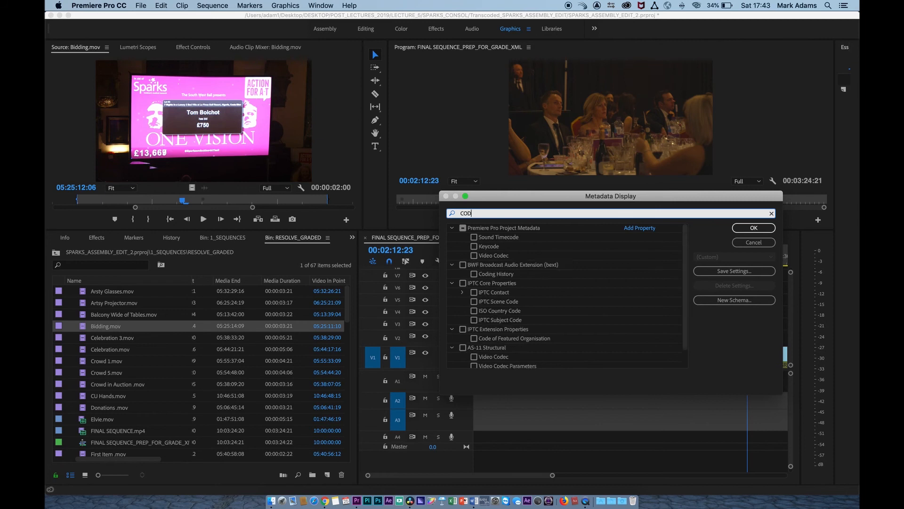
{"action": "type", "text": "EC"}
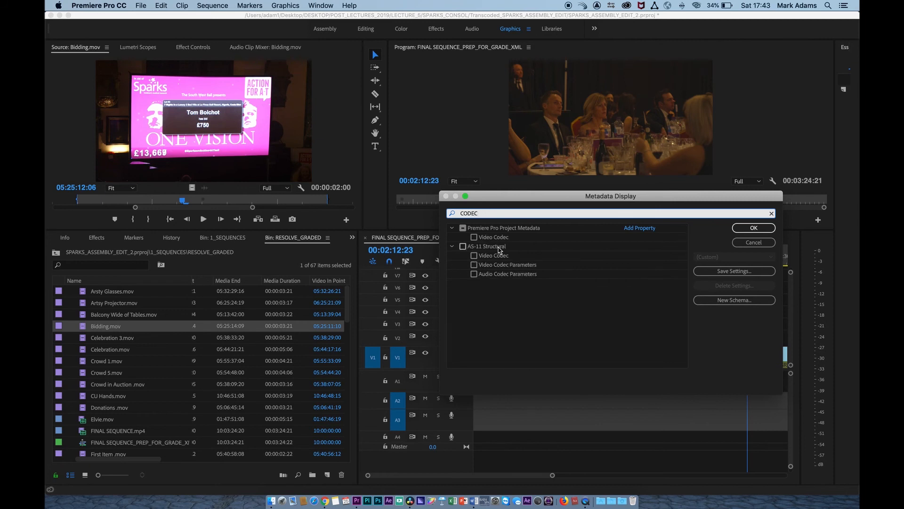
{"action": "left_click", "coordinate": [474, 237]}
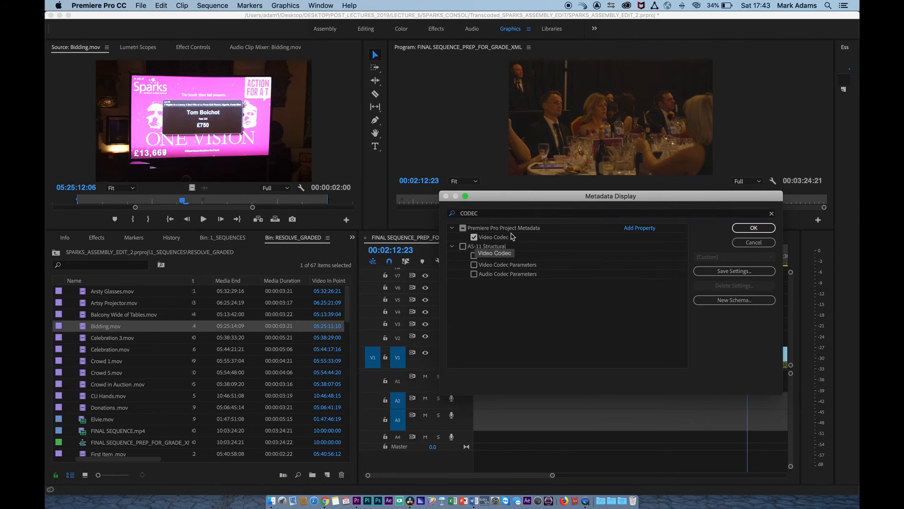
{"action": "left_click", "coordinate": [753, 228]}
Step: Check the Video Codec column for the imported clips in the RESOLVE_GRADED bin
{"action": "scroll", "coordinate": [297, 385], "scroll_direction": "right", "scroll_amount": 5}
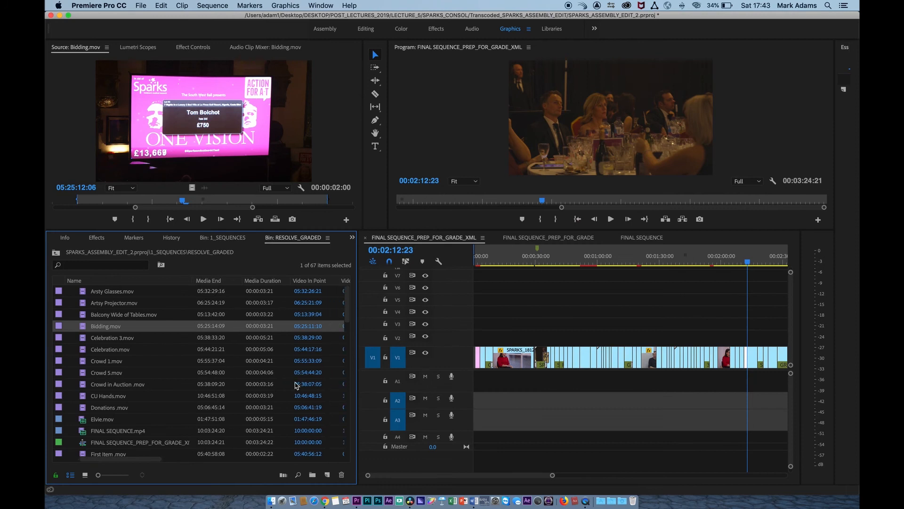
{"action": "scroll", "coordinate": [296, 385], "scroll_direction": "right", "scroll_amount": 3}
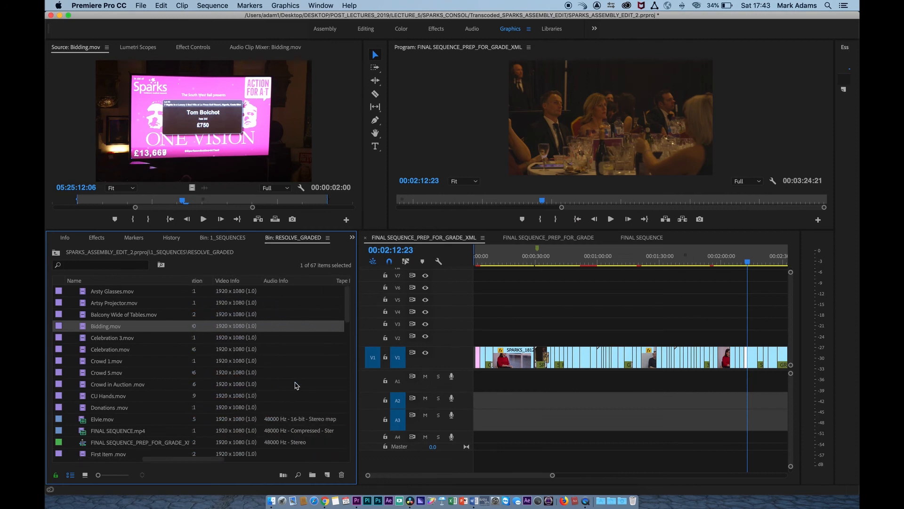
{"action": "scroll", "coordinate": [296, 385], "scroll_direction": "right", "scroll_amount": 6}
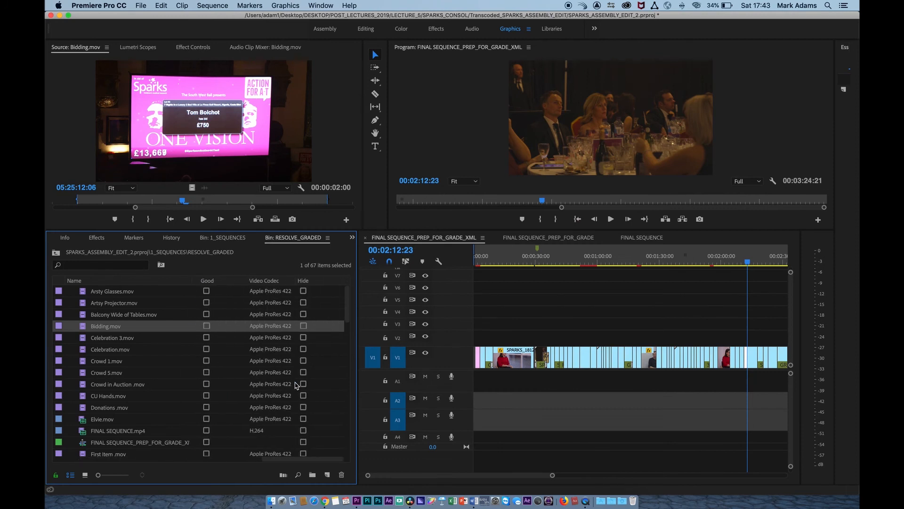
{"action": "scroll", "coordinate": [286, 344], "scroll_direction": "left", "scroll_amount": 10}
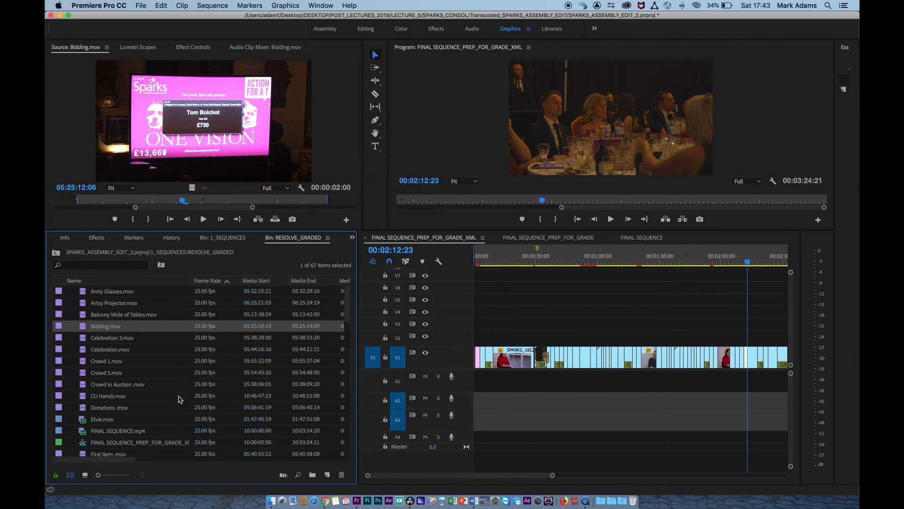
Step: Widen the Name column and open the FINAL SEQUENCE_PREP_FOR_GRADE_XML (Resolve) sequence from the bin in the timeline
{"action": "scroll", "coordinate": [178, 398], "scroll_direction": "down", "scroll_amount": 5}
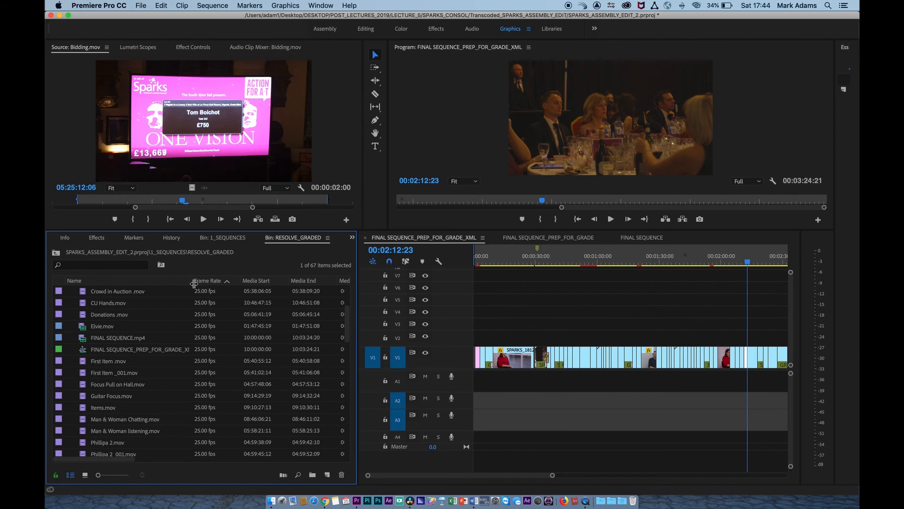
{"action": "left_click_drag", "start_coordinate": [193, 282], "coordinate": [246, 281]}
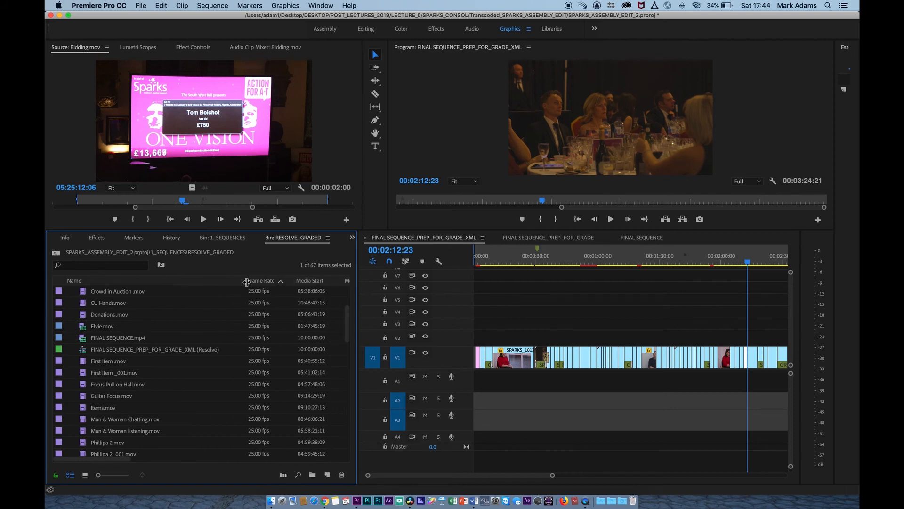
{"action": "double_click", "coordinate": [85, 350]}
{"action": "left_click", "coordinate": [504, 262]}
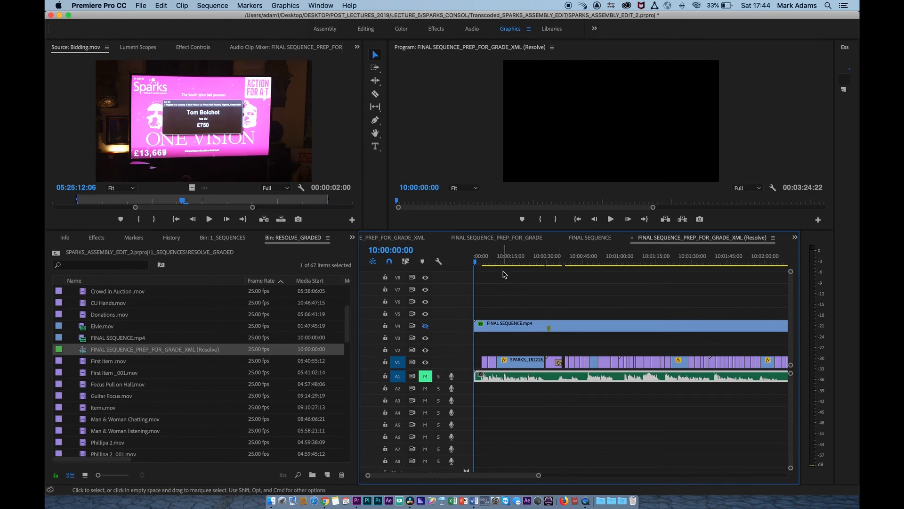
Step: Turn on track V4's output and scrub the sequence to compare the FINAL SEQUENCE.mp4 guide with the graded clips
{"action": "mouse_move", "coordinate": [505, 262]}
{"action": "left_mouse_down"}
{"action": "mouse_move", "coordinate": [533, 262]}
{"action": "mouse_move", "coordinate": [520, 262]}
{"action": "left_mouse_up"}
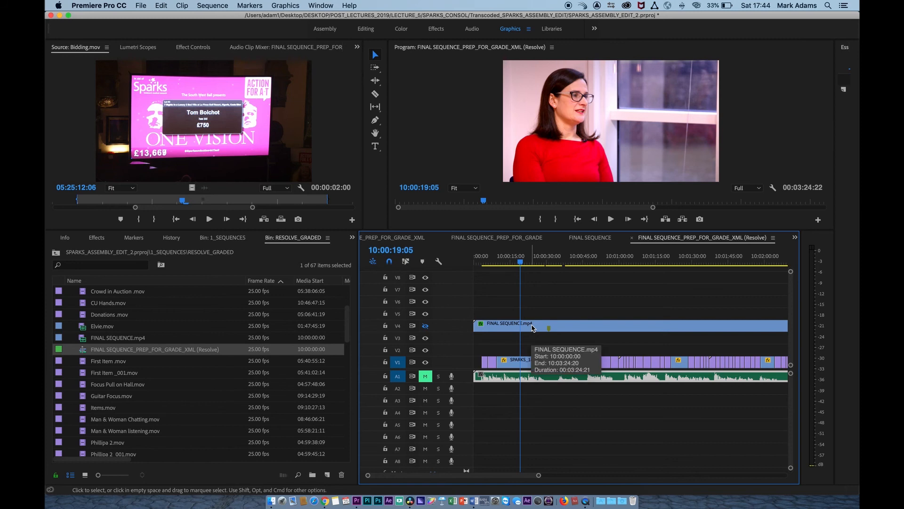
{"action": "left_click", "coordinate": [425, 326]}
{"action": "left_click", "coordinate": [515, 263]}
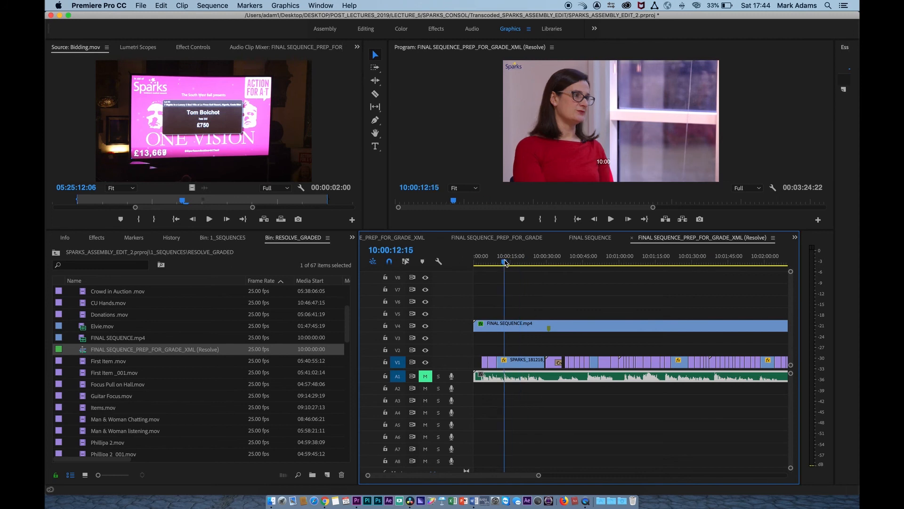
{"action": "left_click_drag", "start_coordinate": [517, 263], "coordinate": [605, 265]}
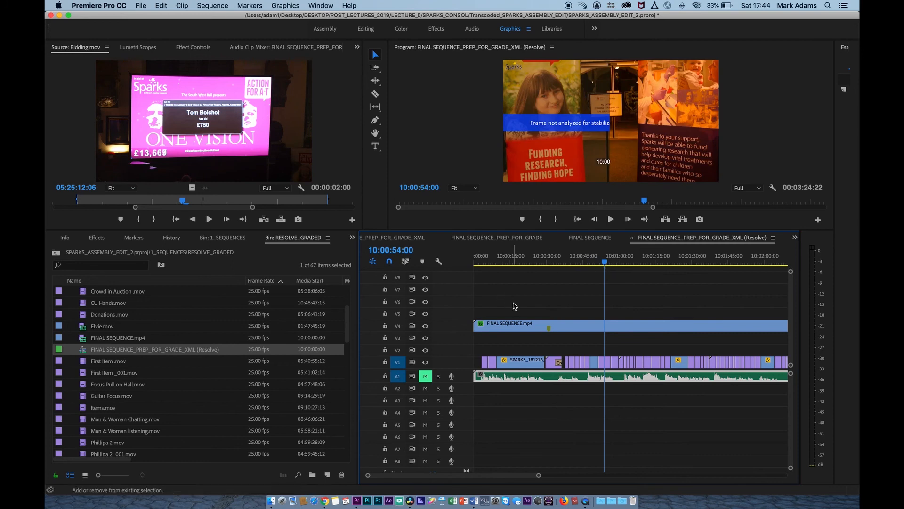
Step: Step through the edit points from the sequence start, checking the guide video's framing and burnt-in timecode at each cut
{"action": "left_click", "coordinate": [481, 265]}
{"action": "key", "text": "="}
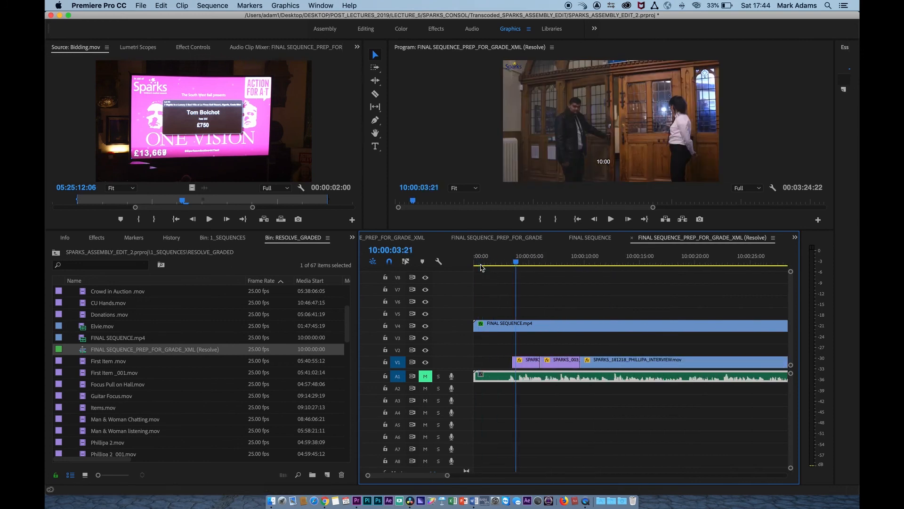
{"action": "left_click_drag", "start_coordinate": [481, 267], "coordinate": [518, 267]}
{"action": "key", "text": "Down"}
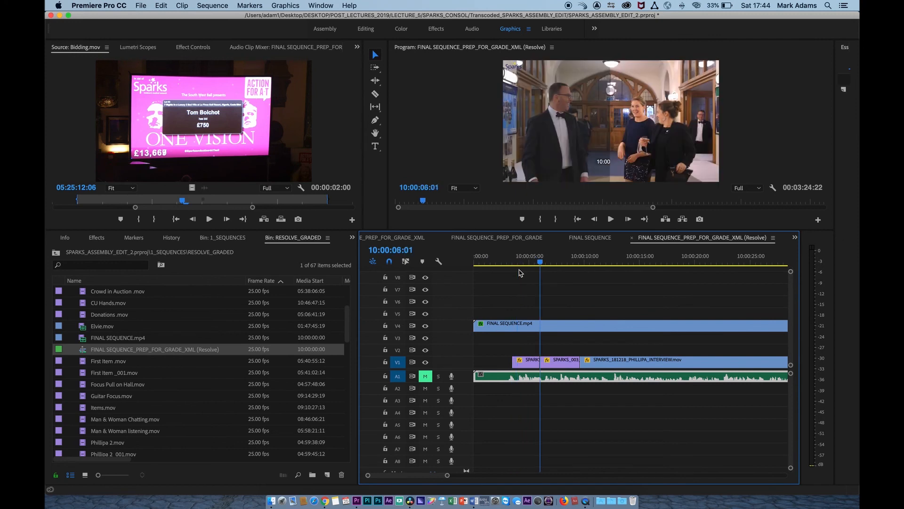
{"action": "key", "text": "Down"}
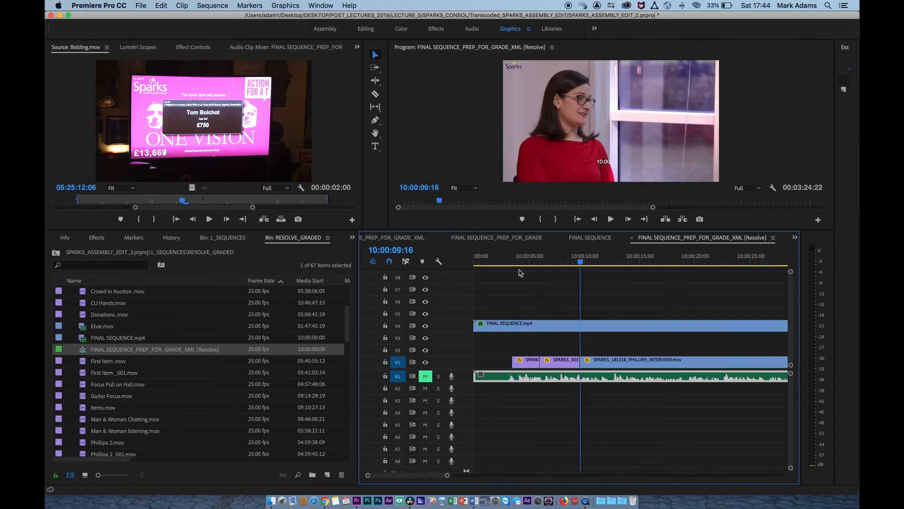
{"action": "key", "text": "Down"}
{"action": "key", "text": "Down"}
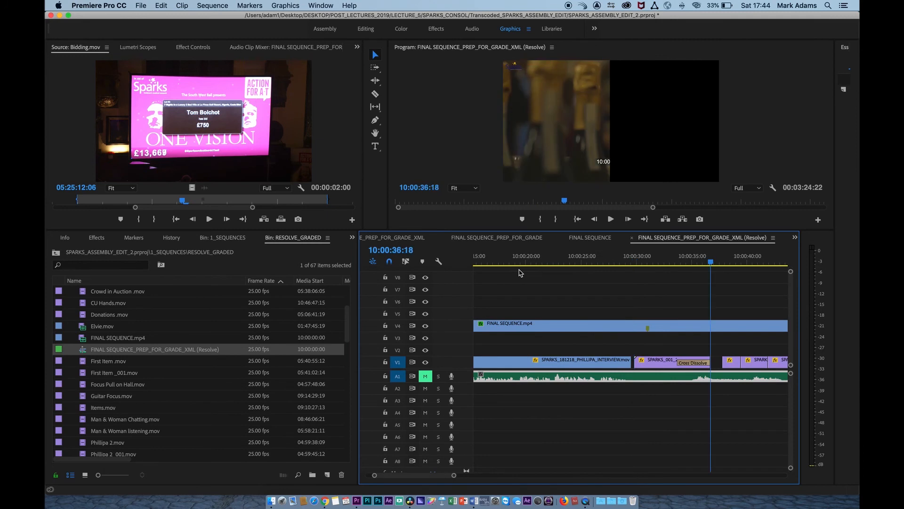
{"action": "key", "text": "Down"}
{"action": "key", "text": "Down"}
{"action": "key", "text": "Down"}
{"action": "key", "text": "Down"}
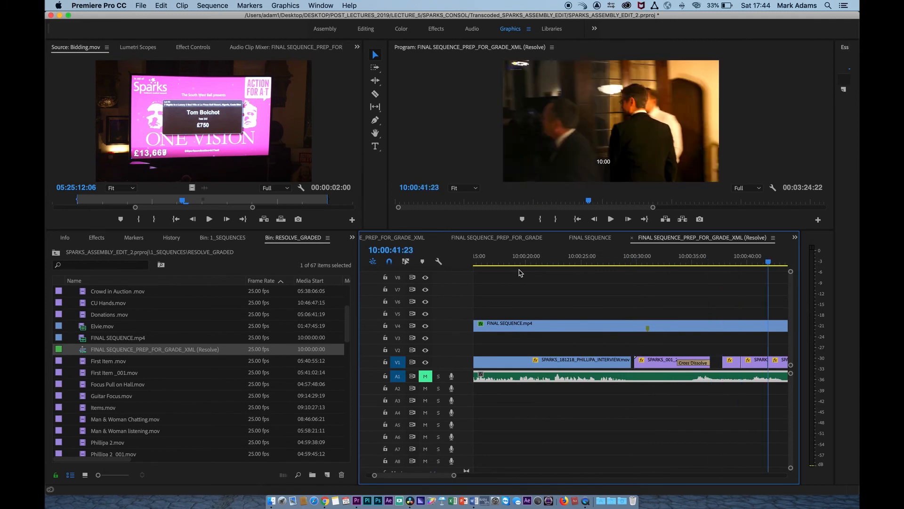
{"action": "key", "text": "Down"}
{"action": "key", "text": "Down"}
{"action": "key", "text": "Down"}
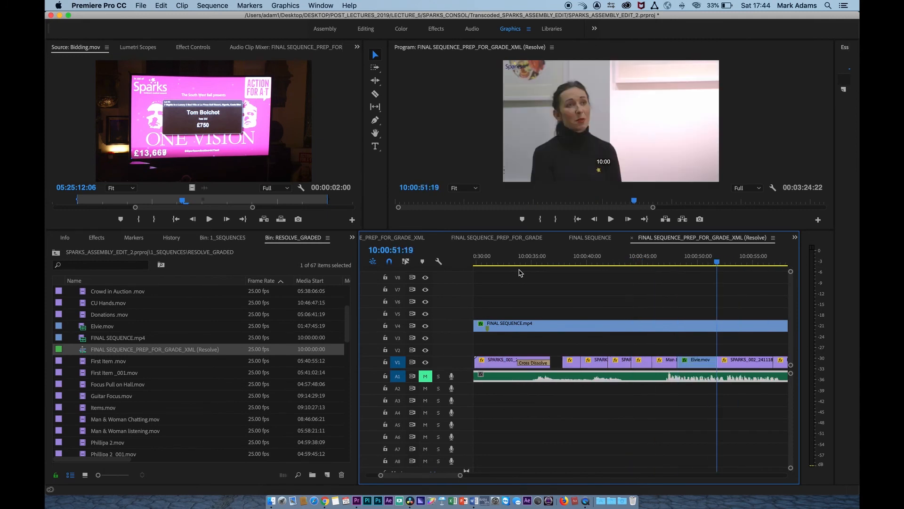
{"action": "key", "text": "Down"}
{"action": "key", "text": "Down"}
{"action": "key", "text": "Down"}
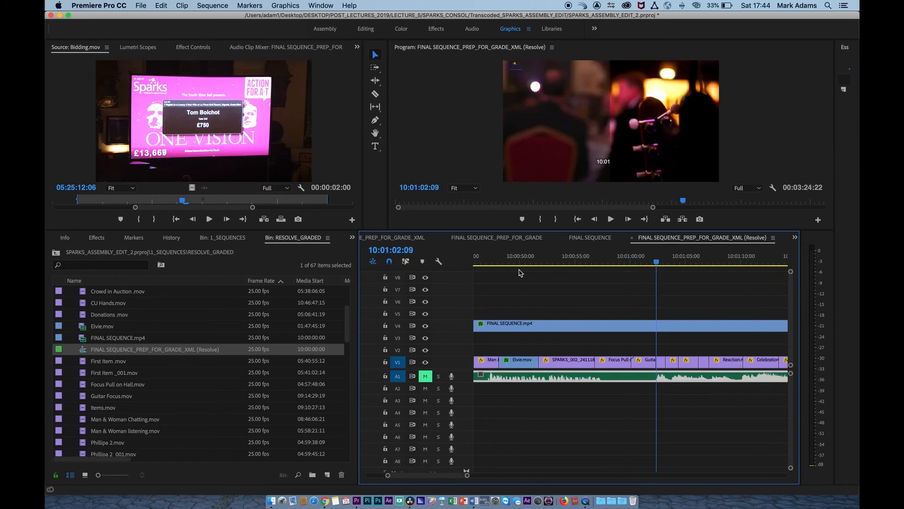
{"action": "key", "text": "Down"}
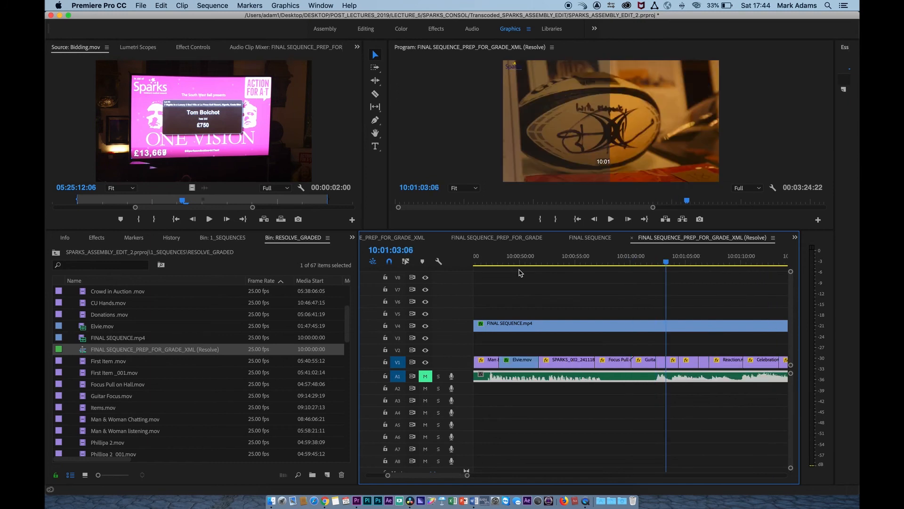
{"action": "key", "text": "Down"}
{"action": "key", "text": "Down"}
{"action": "key", "text": "Down"}
{"action": "key", "text": "Down"}
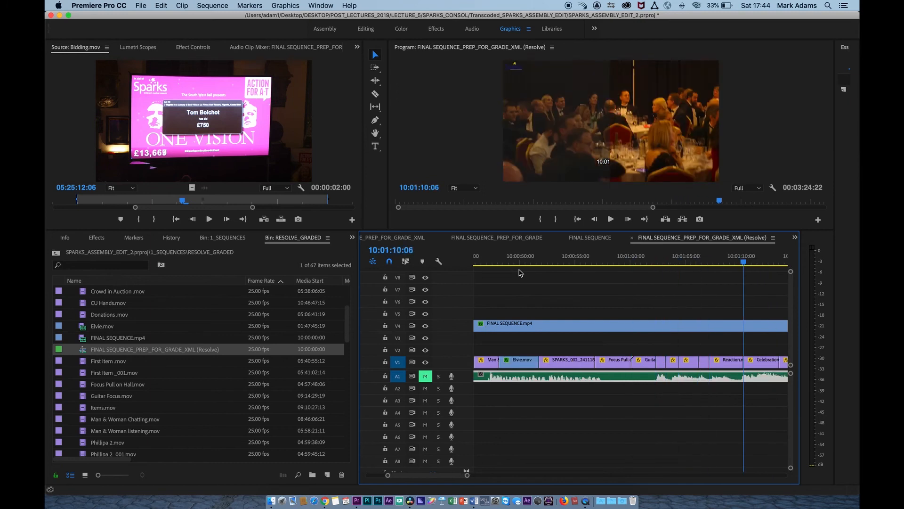
{"action": "key", "text": "Down"}
{"action": "key", "text": "Down"}
{"action": "key", "text": "Down"}
{"action": "key", "text": "Down"}
{"action": "key", "text": "Down"}
{"action": "key", "text": "Down"}
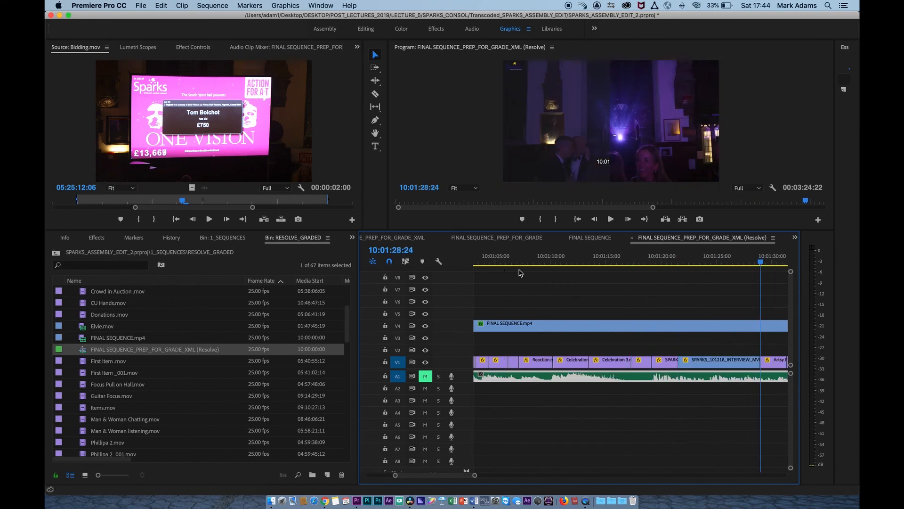
{"action": "key", "text": "Down"}
{"action": "key", "text": "Down"}
{"action": "key", "text": "Down"}
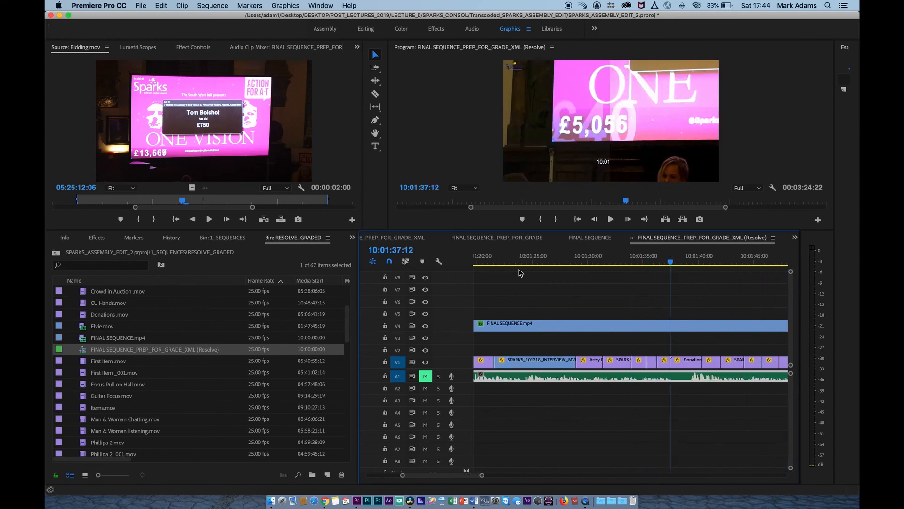
Step: Delete the FINAL SEQUENCE.mp4 clip from track V4 and scrub through the graded clips on V1
{"action": "key", "text": "backslash"}
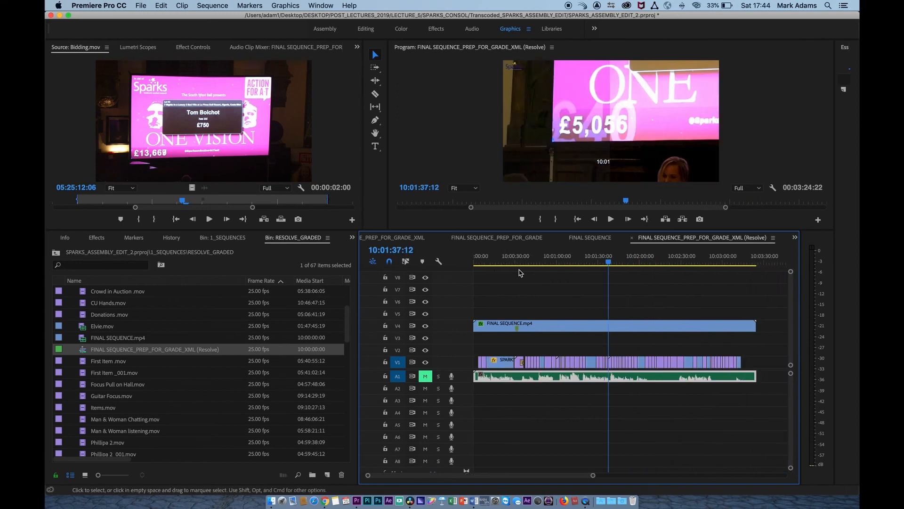
{"action": "left_click", "coordinate": [498, 329]}
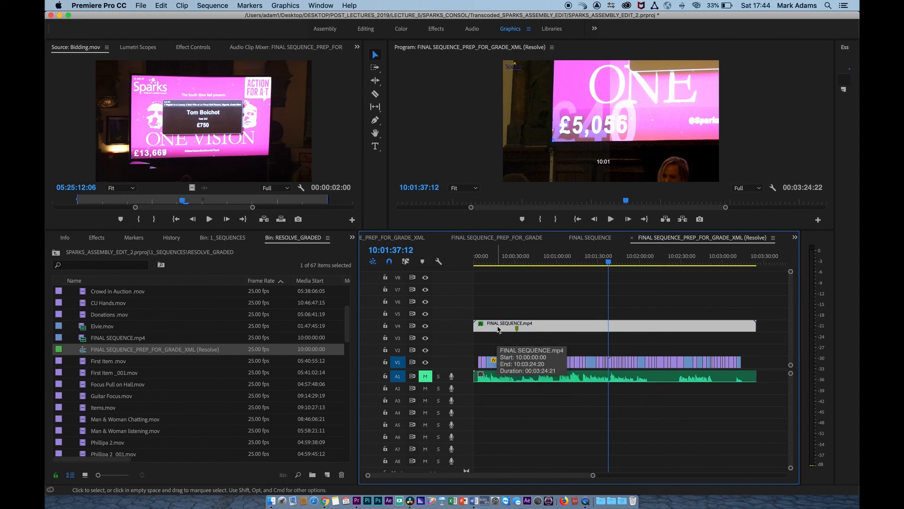
{"action": "key", "text": "Delete"}
{"action": "left_click", "coordinate": [548, 259]}
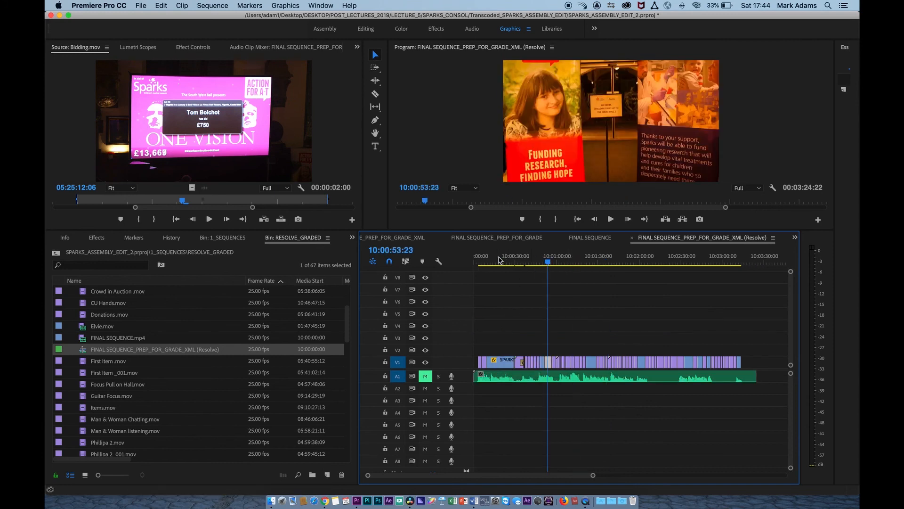
{"action": "left_click_drag", "start_coordinate": [500, 260], "coordinate": [601, 273]}
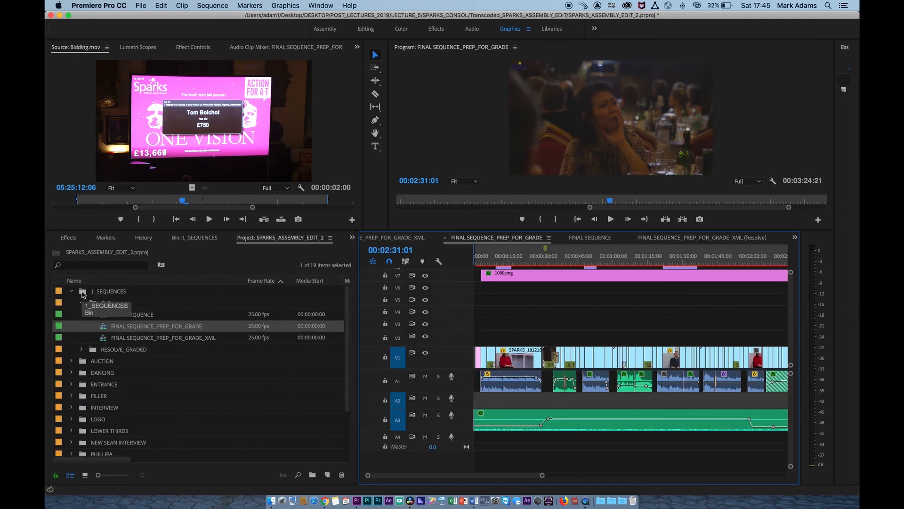
Step: Create a new bin named BITC_GUIDE inside the 1_SEQUENCES bin
{"action": "double_click", "coordinate": [83, 293]}
{"action": "right_click", "coordinate": [114, 345]}
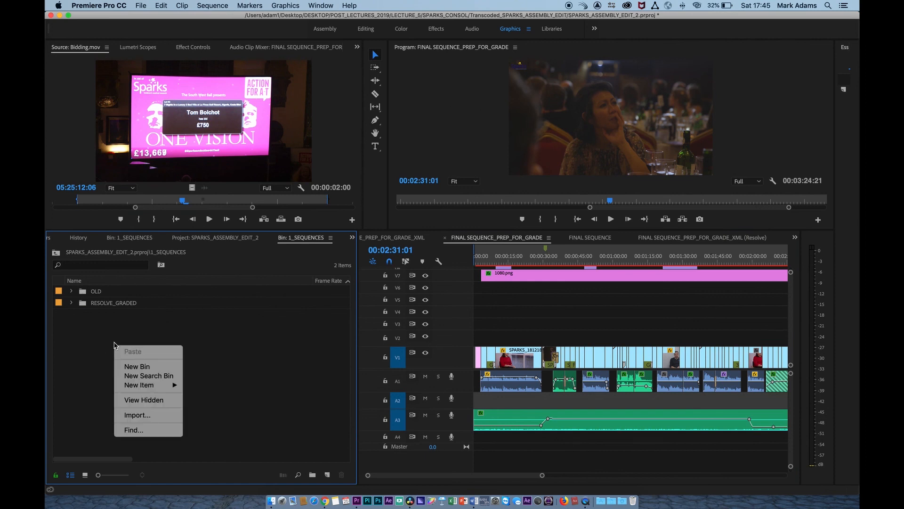
{"action": "left_click", "coordinate": [143, 367]}
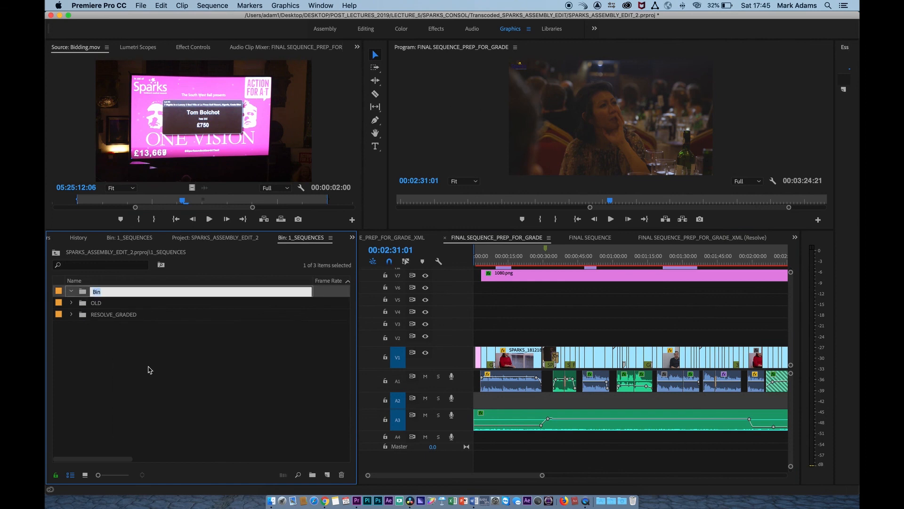
{"action": "type", "text": "BITC_GUIDE"}
{"action": "key", "text": "Tab"}
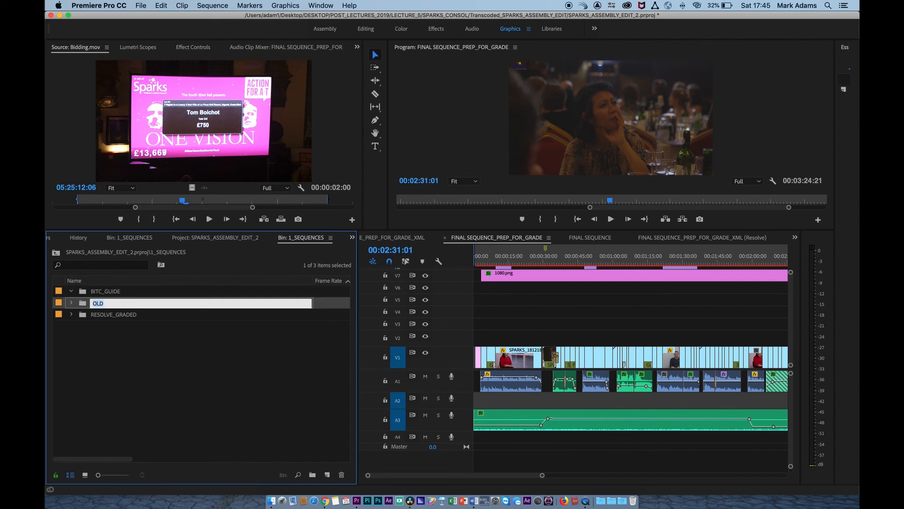
Step: Import FINAL SEQUENCE_1.mp4 from the BITC_QT folder inside EOE into the BITC_GUIDE bin
{"action": "double_click", "coordinate": [85, 292]}
{"action": "right_click", "coordinate": [149, 329]}
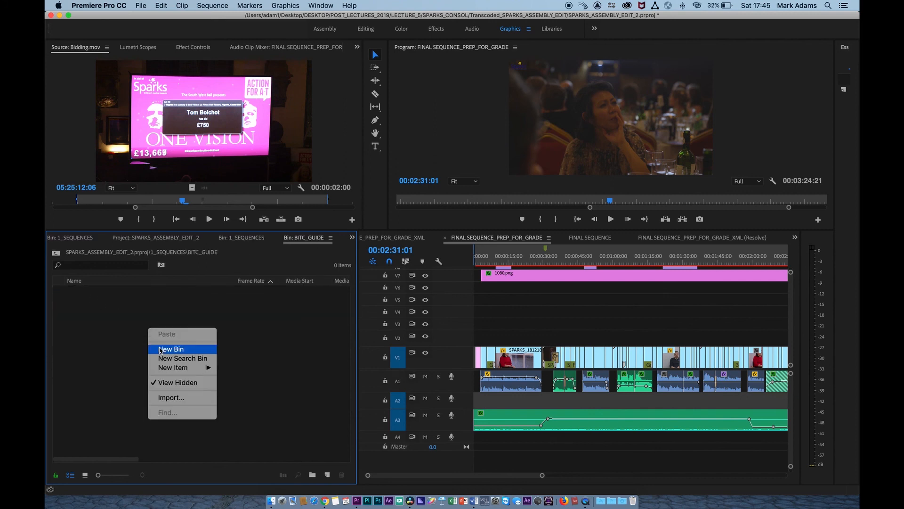
{"action": "left_click", "coordinate": [170, 397]}
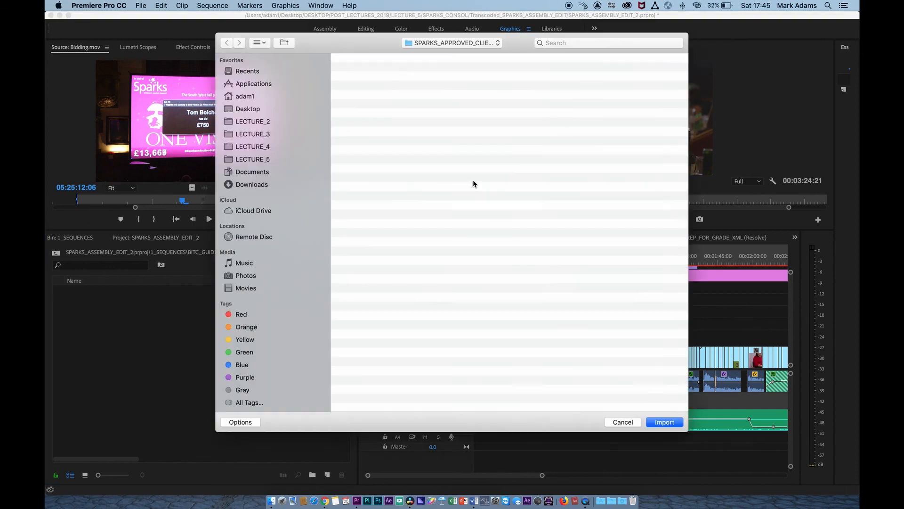
{"action": "left_click", "coordinate": [442, 43]}
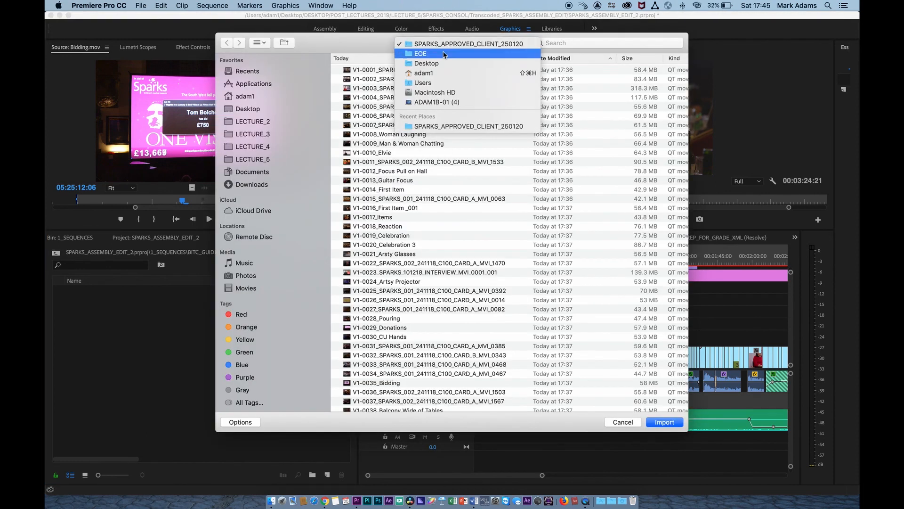
{"action": "left_click", "coordinate": [444, 54]}
{"action": "double_click", "coordinate": [349, 93]}
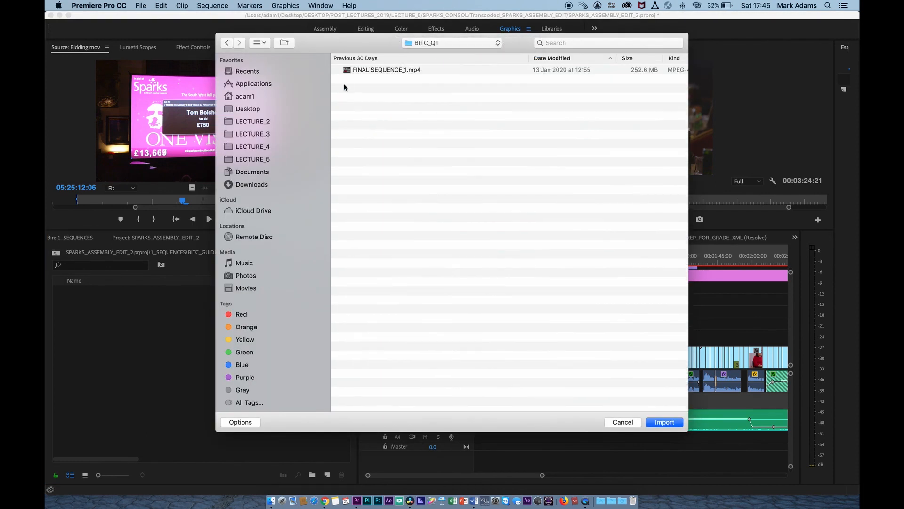
{"action": "left_click", "coordinate": [348, 70]}
{"action": "left_click", "coordinate": [664, 422]}
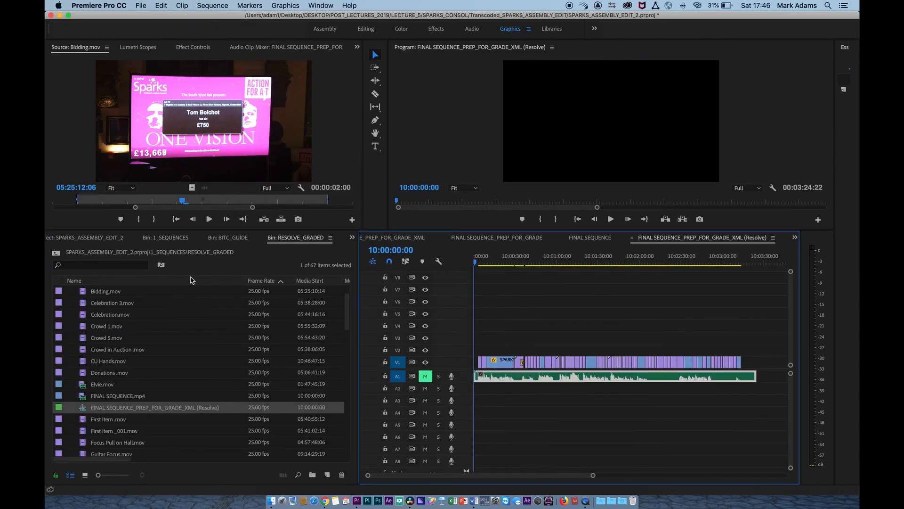
Step: Reopen the BITC_GUIDE bin and place FINAL SEQUENCE_1.mp4 without its audio on track V5 at the start of the Resolve sequence
{"action": "scroll", "coordinate": [77, 347], "scroll_direction": "up", "scroll_amount": 3}
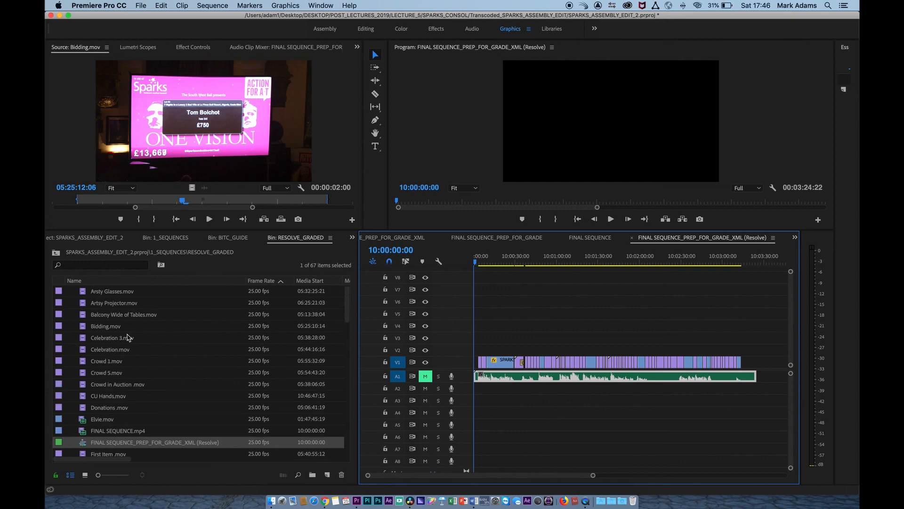
{"action": "left_click", "coordinate": [58, 254]}
{"action": "double_click", "coordinate": [84, 294]}
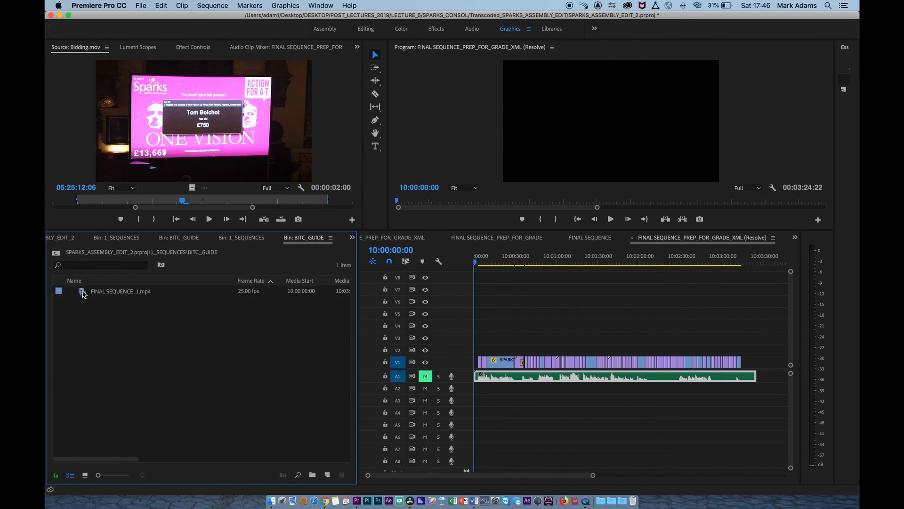
{"action": "left_click_drag", "start_coordinate": [94, 291], "coordinate": [208, 294]}
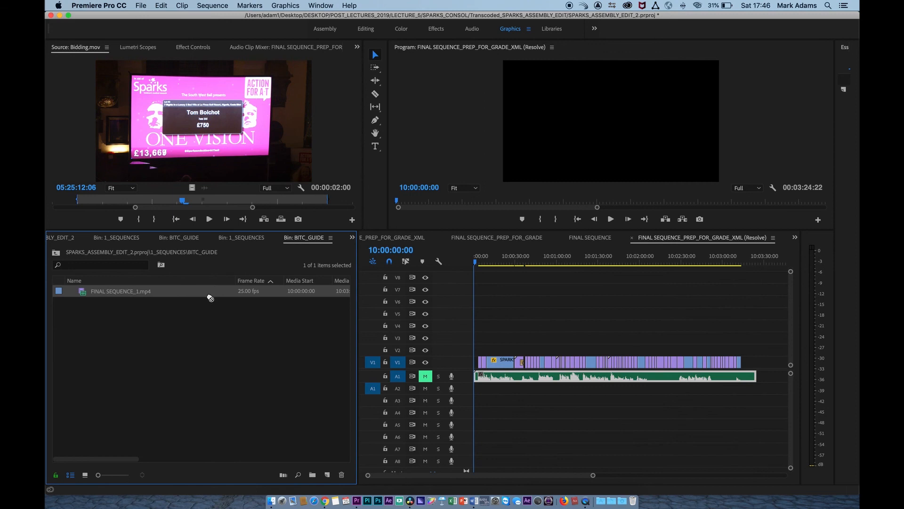
{"action": "left_click", "coordinate": [373, 389]}
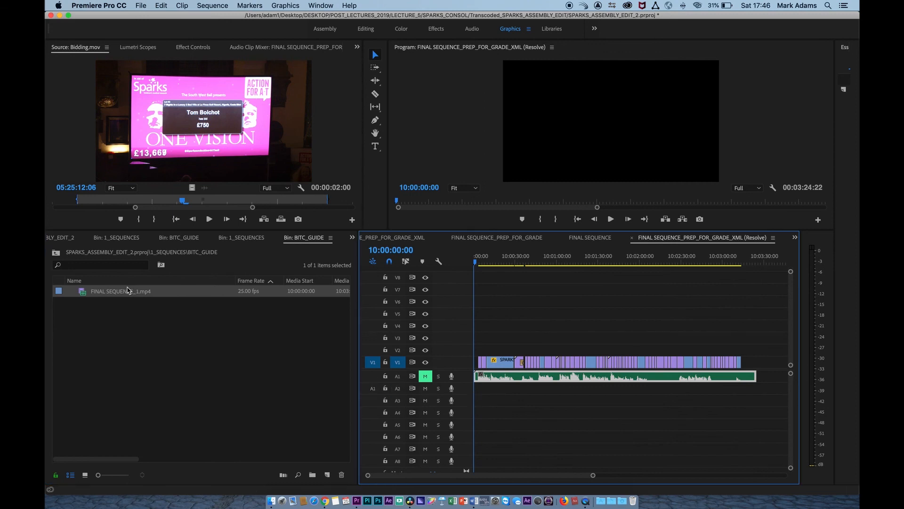
{"action": "left_click_drag", "start_coordinate": [84, 296], "coordinate": [473, 322]}
Step: Switch to the Effects workspace and apply the Crop video effect to the FINAL SEQUENCE_1.mp4 clip on track V5
{"action": "double_click", "coordinate": [499, 314]}
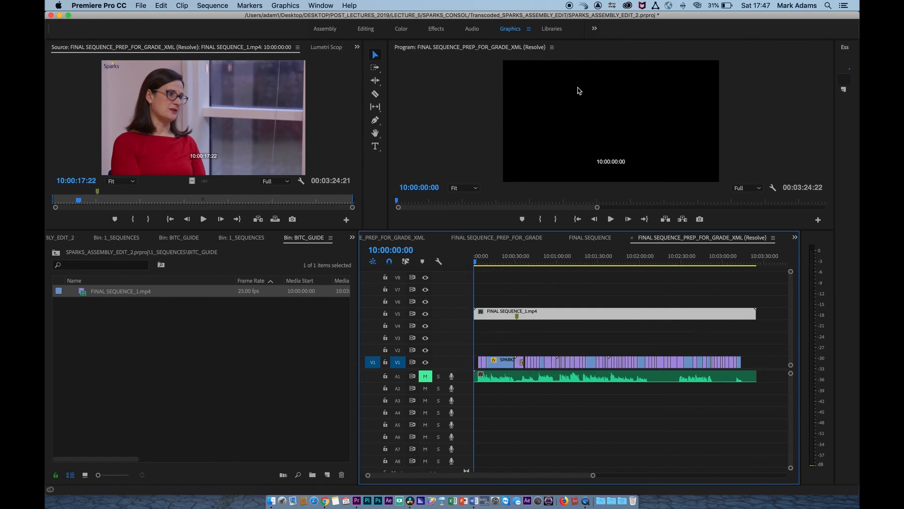
{"action": "left_click", "coordinate": [432, 31]}
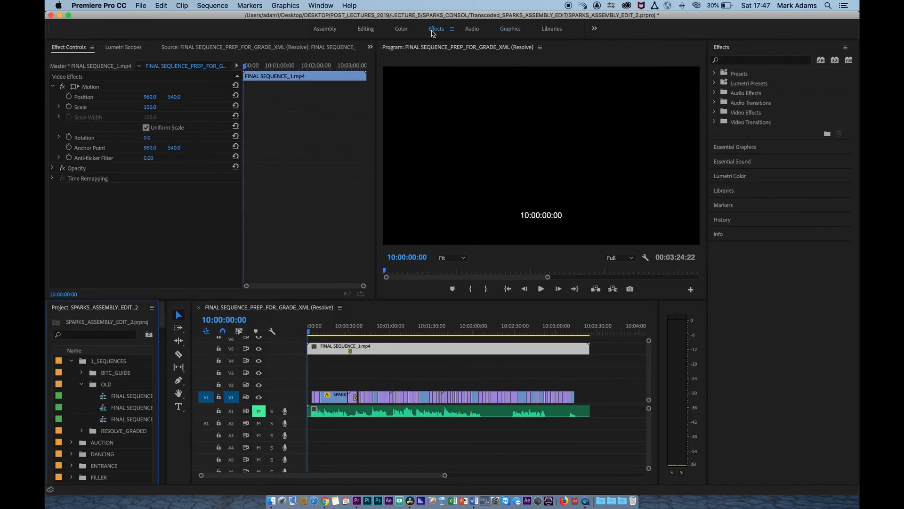
{"action": "key", "text": "shift+7"}
{"action": "type", "text": "CROP"}
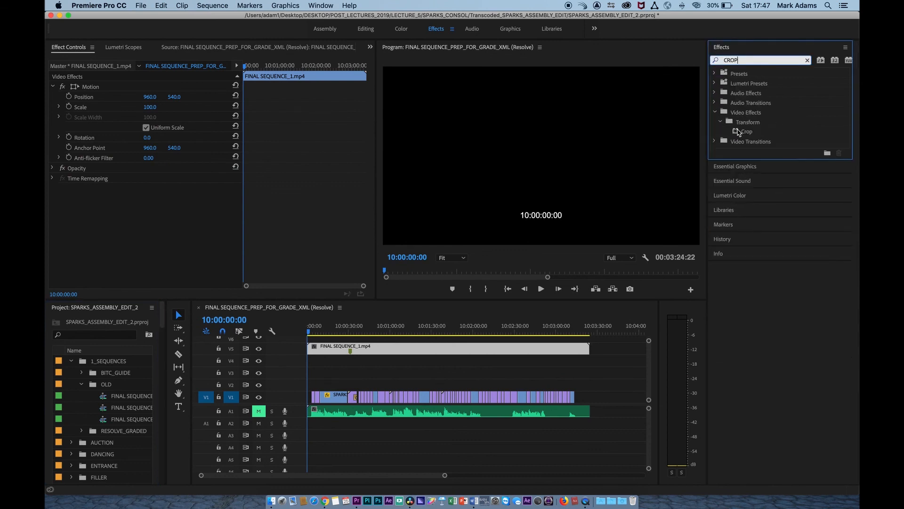
{"action": "left_click", "coordinate": [737, 133]}
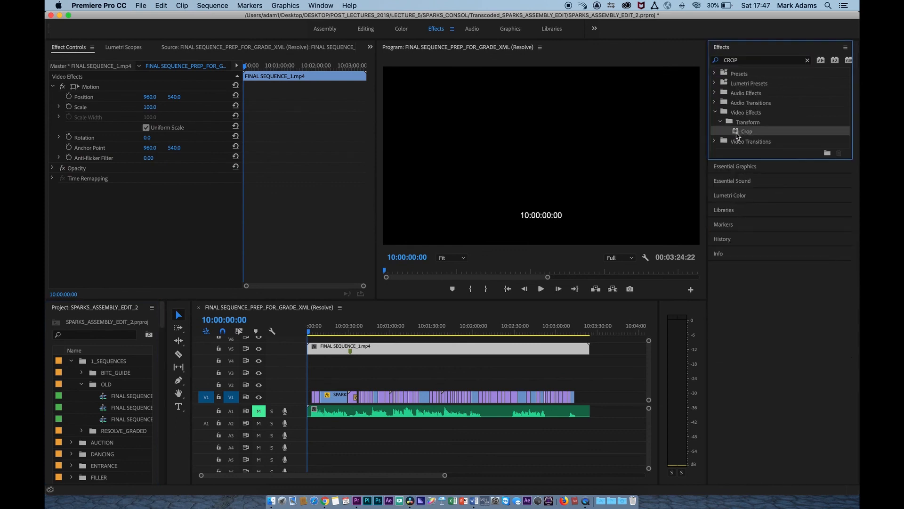
{"action": "left_click_drag", "start_coordinate": [738, 132], "coordinate": [425, 350]}
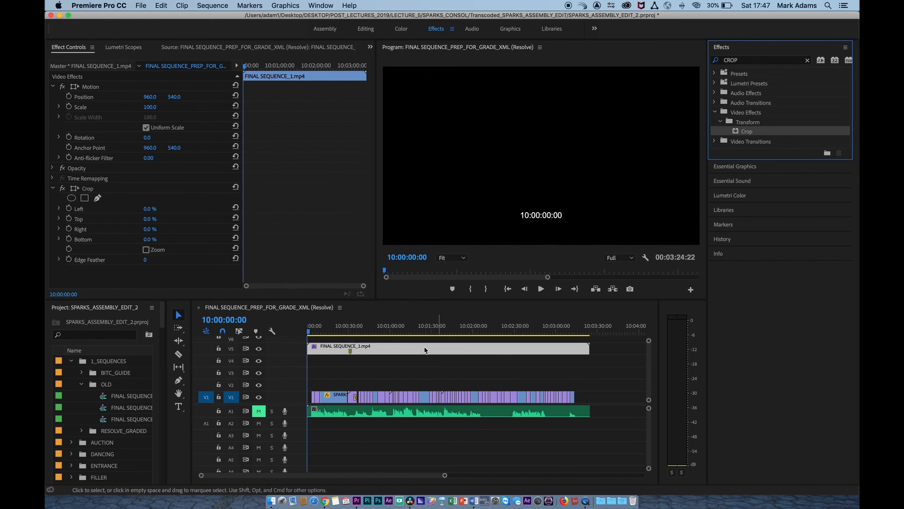
Step: Crop the FINAL SEQUENCE_1.mp4 guide clip on track V5 by 51% from its right side
{"action": "double_click", "coordinate": [425, 350]}
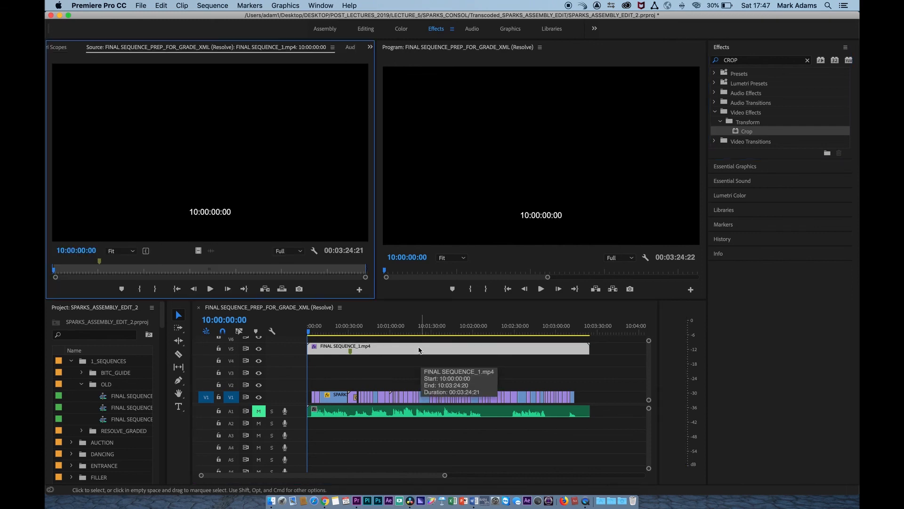
{"action": "left_click", "coordinate": [370, 47]}
{"action": "left_click", "coordinate": [376, 61]}
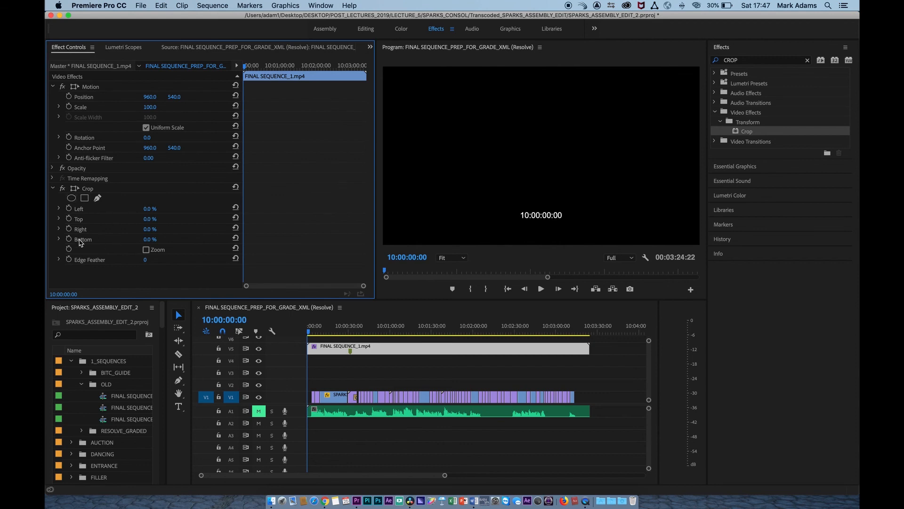
{"action": "mouse_move", "coordinate": [151, 229]}
{"action": "left_mouse_down"}
{"action": "mouse_move", "coordinate": [172, 229]}
{"action": "mouse_move", "coordinate": [150, 229]}
{"action": "left_mouse_up"}
Step: Step through the edit points from near the sequence start, comparing the cropped guide video with the graded clips on V1 at each cut
{"action": "left_click", "coordinate": [320, 332]}
{"action": "left_click_drag", "start_coordinate": [320, 332], "coordinate": [315, 332]}
{"action": "key", "text": "Down"}
{"action": "key", "text": "Down"}
{"action": "key", "text": "Down"}
{"action": "key", "text": "Down"}
{"action": "key", "text": "Down"}
{"action": "key", "text": "Down"}
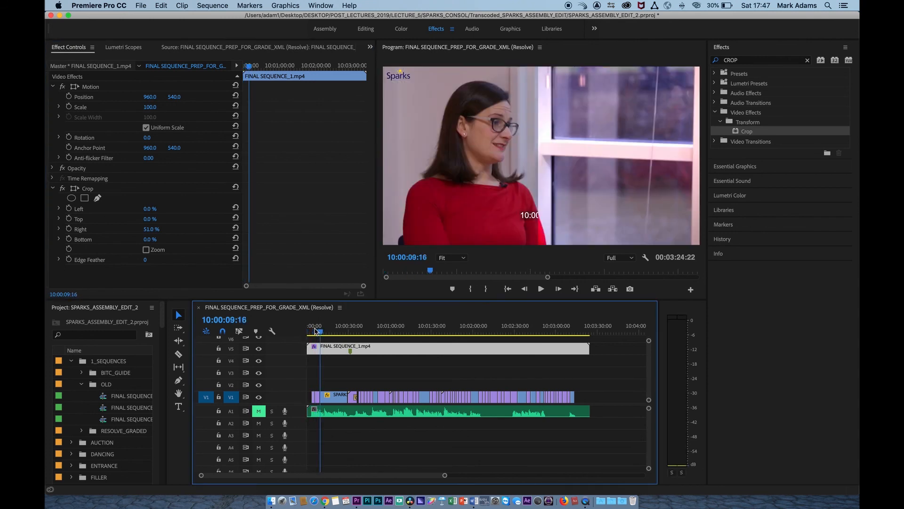
{"action": "key", "text": "Down"}
{"action": "key", "text": "Down"}
{"action": "key", "text": "Down"}
{"action": "key", "text": "Down"}
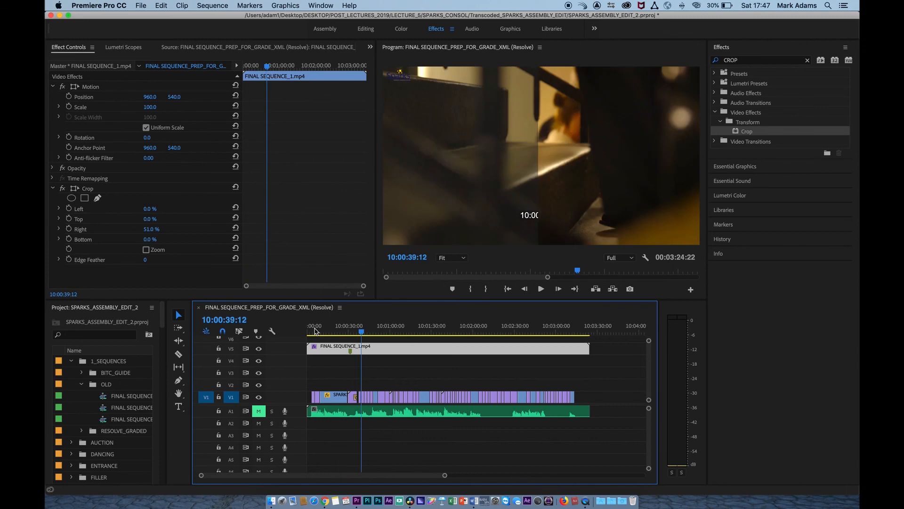
{"action": "key", "text": "Down"}
{"action": "key", "text": "Down"}
{"action": "key", "text": "Down"}
{"action": "key", "text": "Down"}
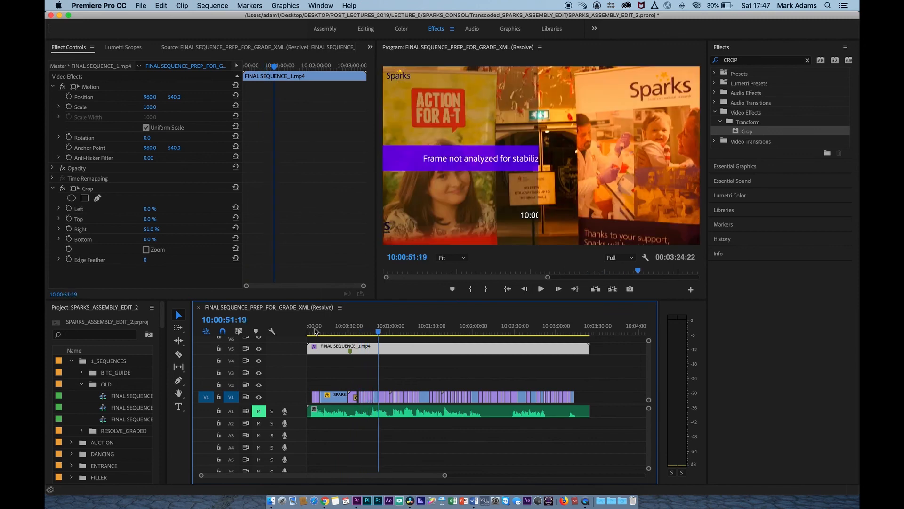
{"action": "key", "text": "Down"}
{"action": "key", "text": "Down"}
{"action": "key", "text": "Down"}
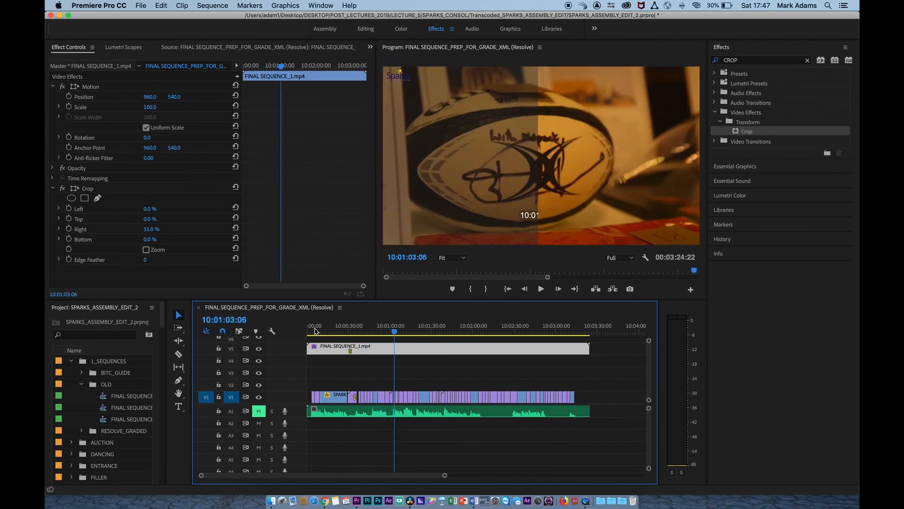
{"action": "key", "text": "Down"}
{"action": "key", "text": "Down"}
{"action": "key", "text": "Down"}
{"action": "key", "text": "Down"}
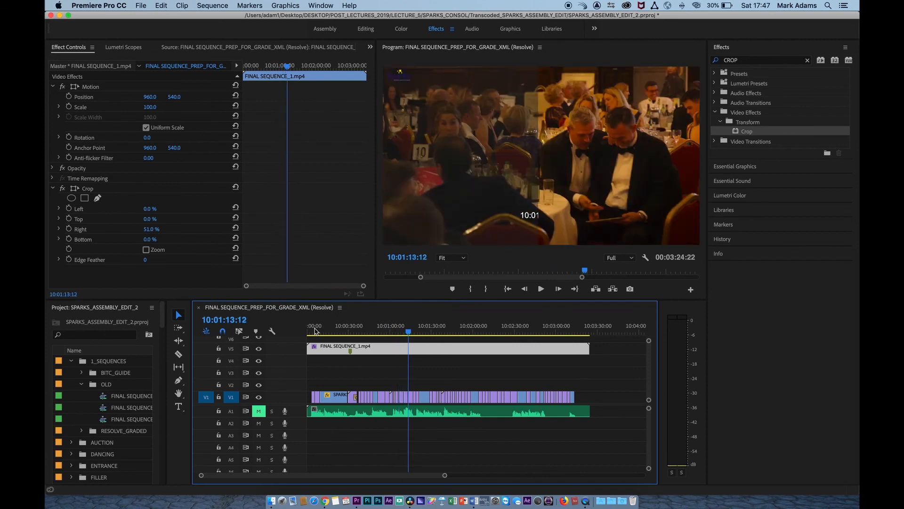
{"action": "key", "text": "Down"}
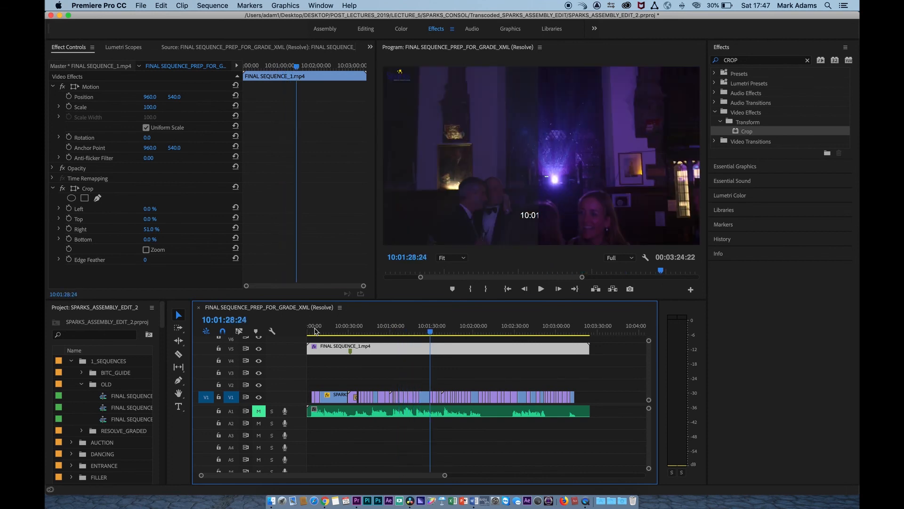
{"action": "key", "text": "Down"}
{"action": "key", "text": "Down"}
{"action": "key", "text": "Down"}
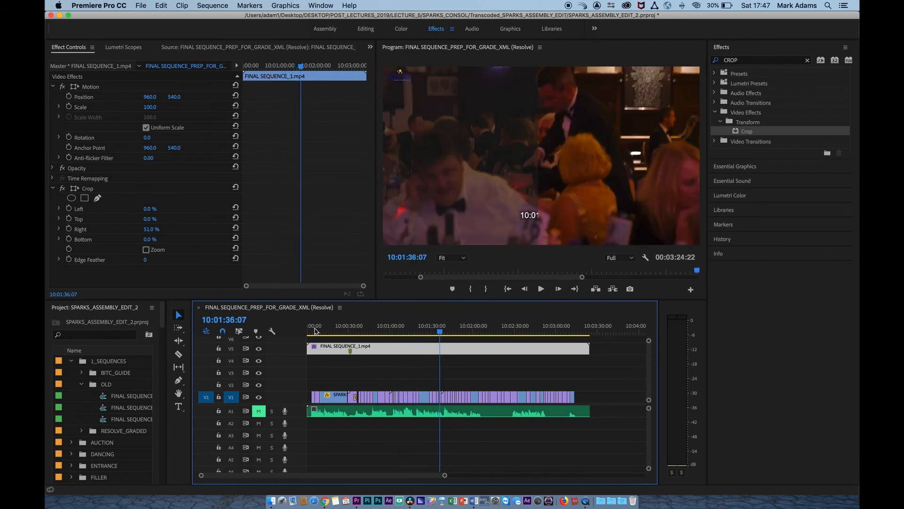
{"action": "key", "text": "Down"}
{"action": "key", "text": "Down"}
{"action": "key", "text": "Down"}
{"action": "key", "text": "Down"}
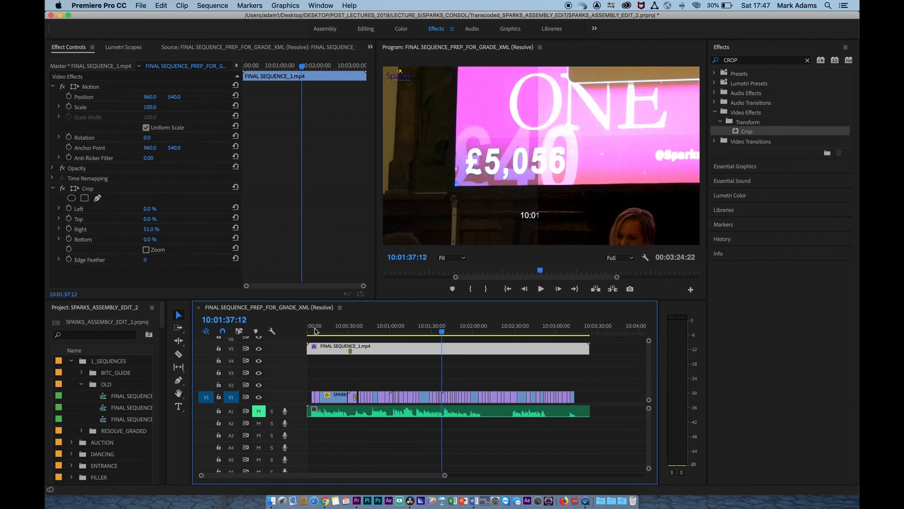
{"action": "key", "text": "Down"}
{"action": "key", "text": "Down"}
{"action": "key", "text": "Down"}
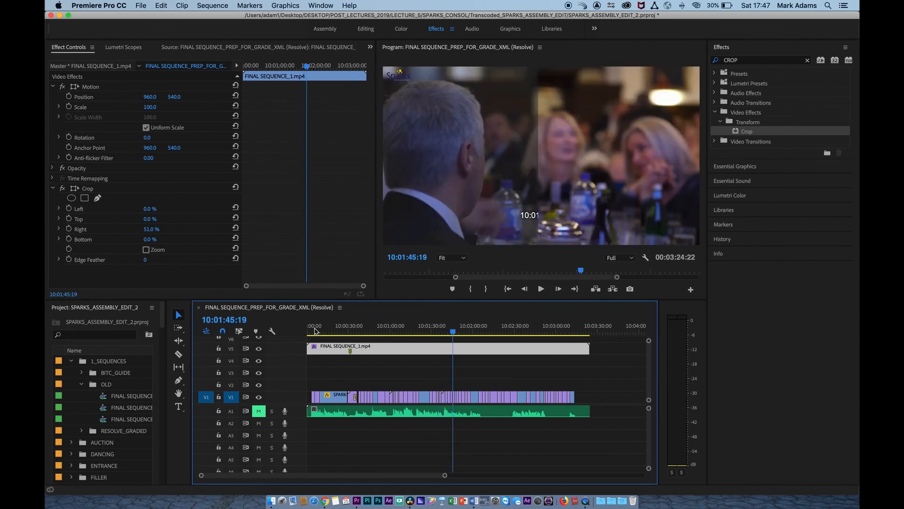
{"action": "key", "text": "Down"}
{"action": "key", "text": "Down"}
{"action": "key", "text": "Down"}
{"action": "key", "text": "Down"}
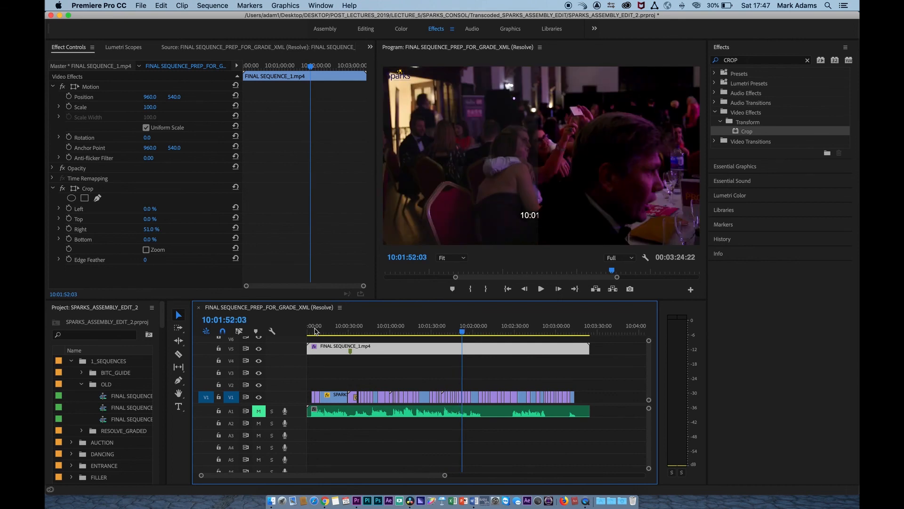
{"action": "key", "text": "Down"}
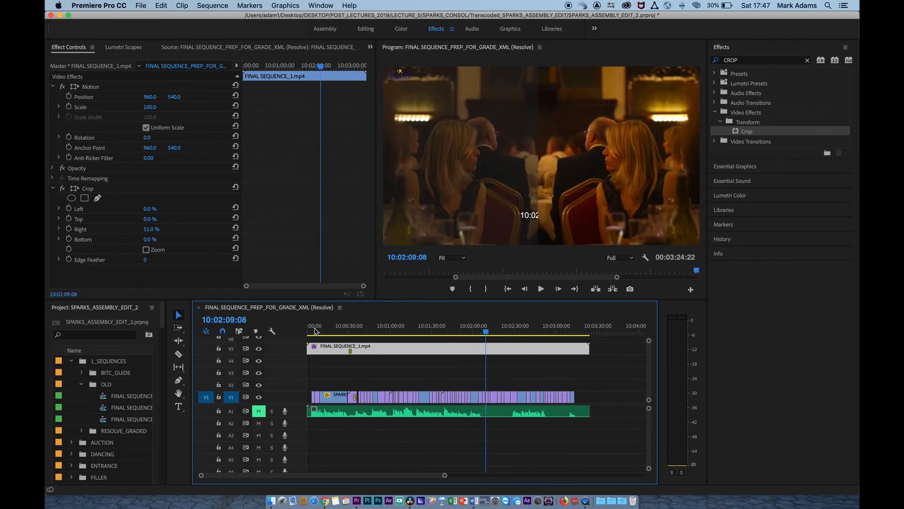
{"action": "key", "text": "Down"}
{"action": "key", "text": "Down"}
{"action": "key", "text": "Down"}
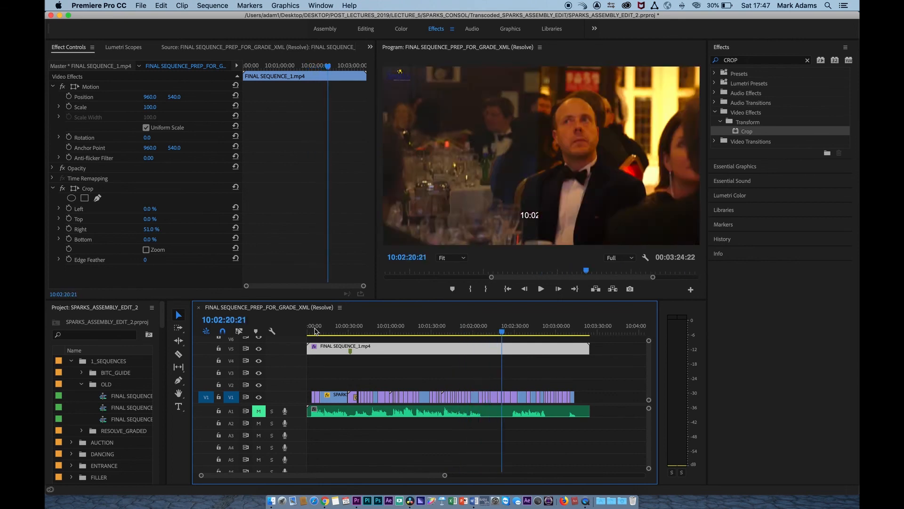